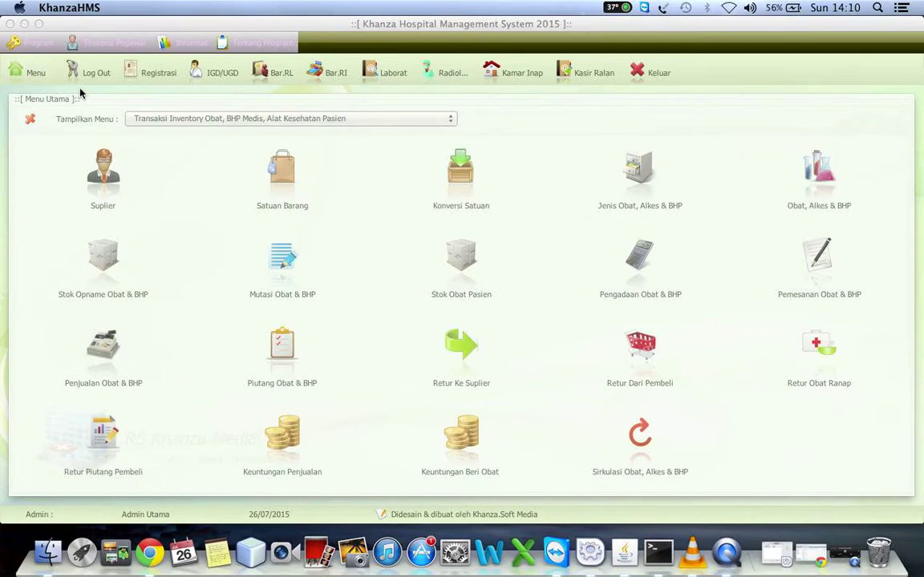
Choose the 'Presensi, Manajemen & Penggajian Pegawai Rumah Sakit' category from the Tampilkan Menu list.
{"action": "left_click", "coordinate": [171, 120]}
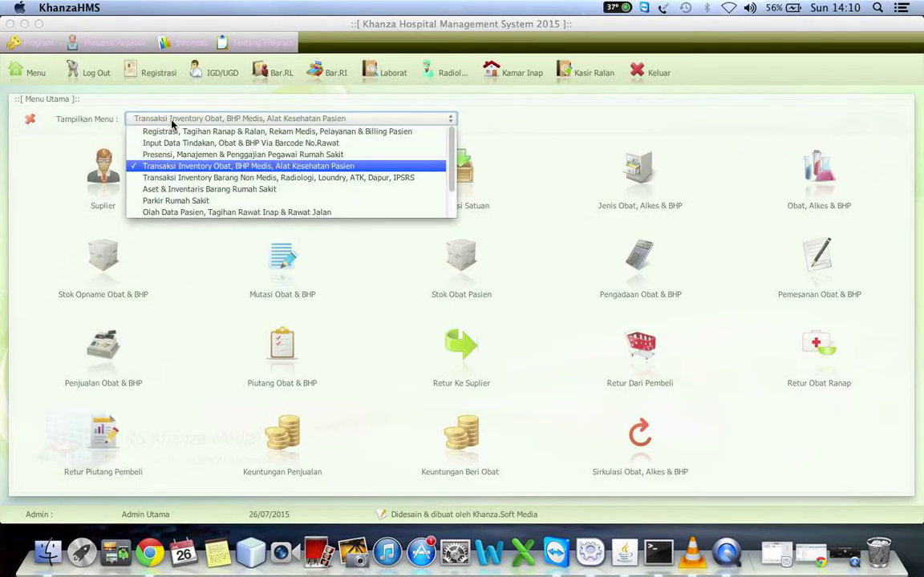
{"action": "key", "text": "Up"}
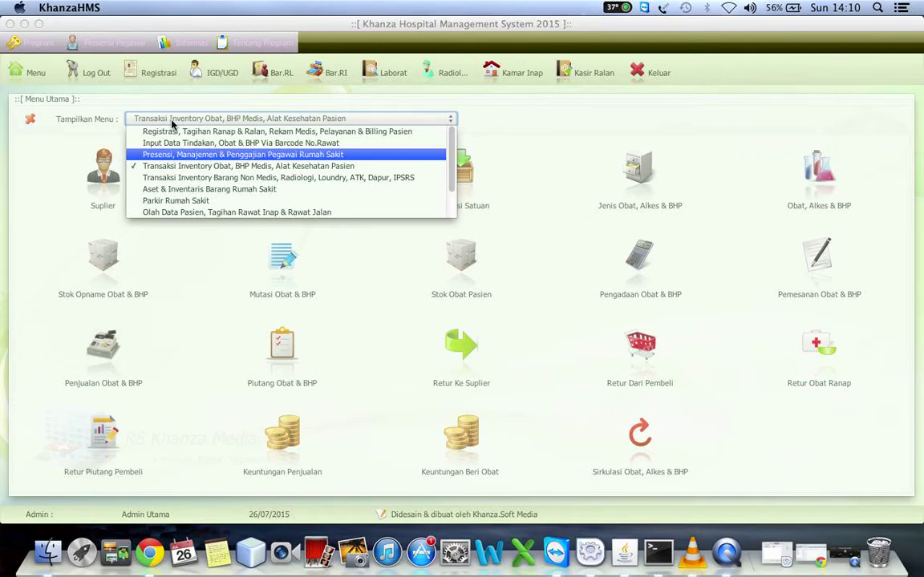
{"action": "key", "text": "Return"}
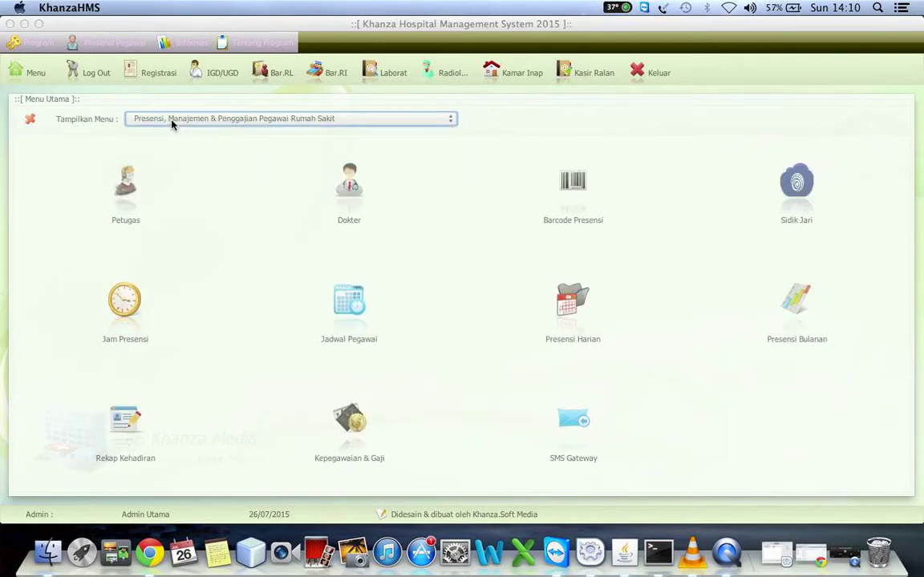
Open the Petugas input form and enter the new employee's NIP and full name.
{"action": "left_click", "coordinate": [132, 196]}
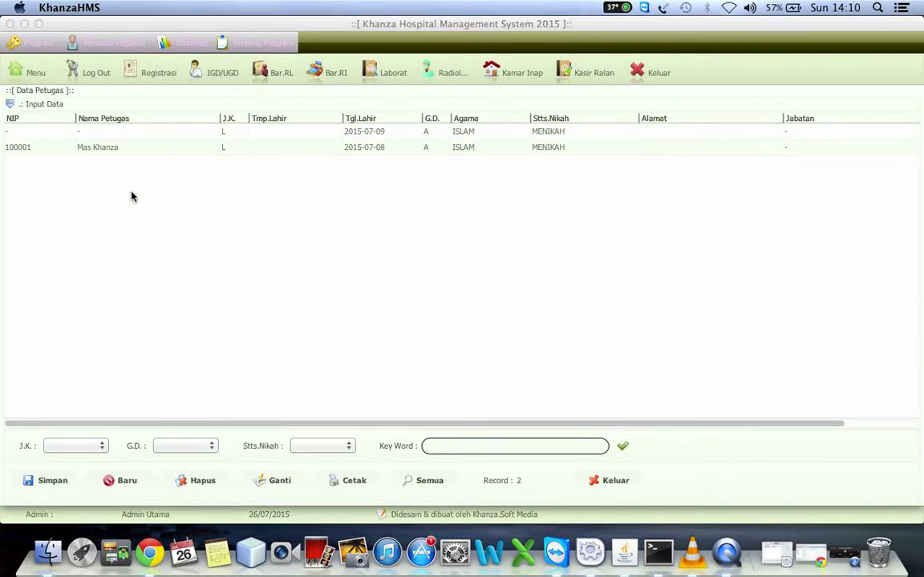
{"action": "left_click", "coordinate": [88, 106]}
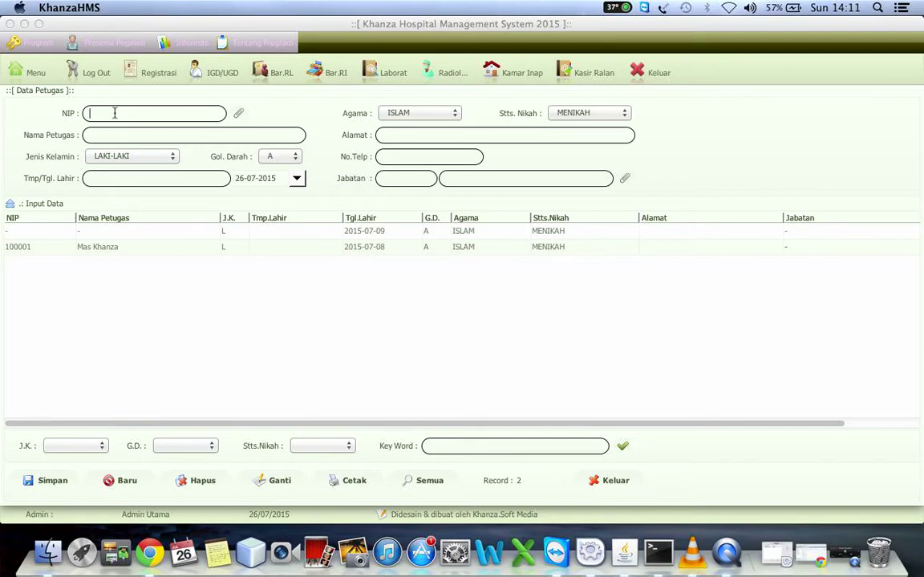
{"action": "type", "text": "23"}
{"action": "type", "text": ".78"}
{"action": "type", "text": "9.7"}
{"action": "type", "text": "86"}
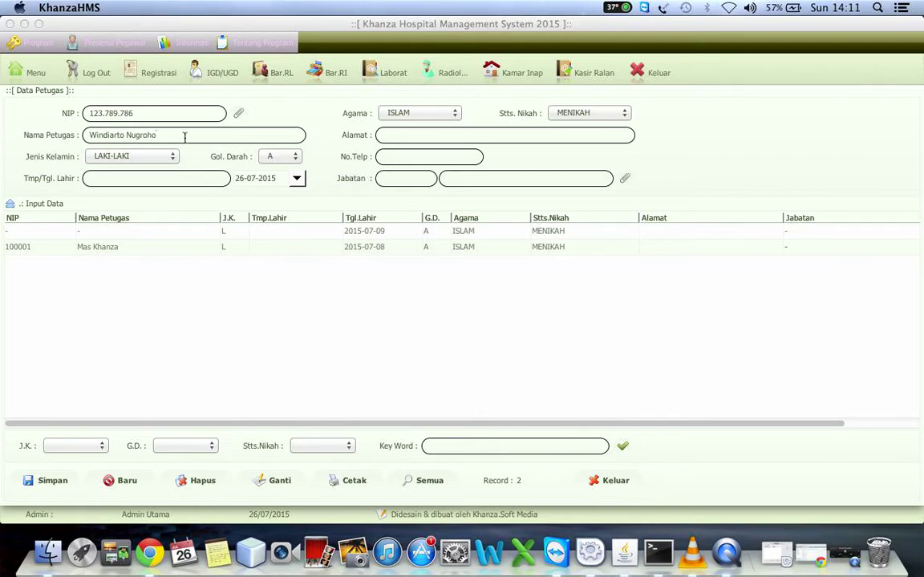
{"action": "left_click", "coordinate": [297, 179]}
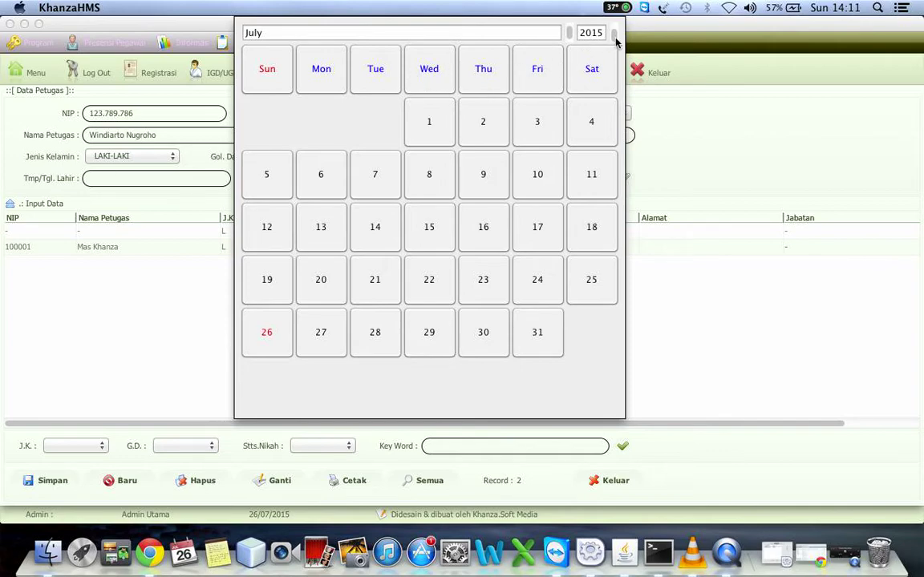
Set the employee's birth date to 23-07-2015 in the calendar.
{"action": "left_click", "coordinate": [611, 34]}
{"action": "left_click", "coordinate": [585, 34]}
{"action": "left_click", "coordinate": [595, 75]}
{"action": "left_click", "coordinate": [485, 278]}
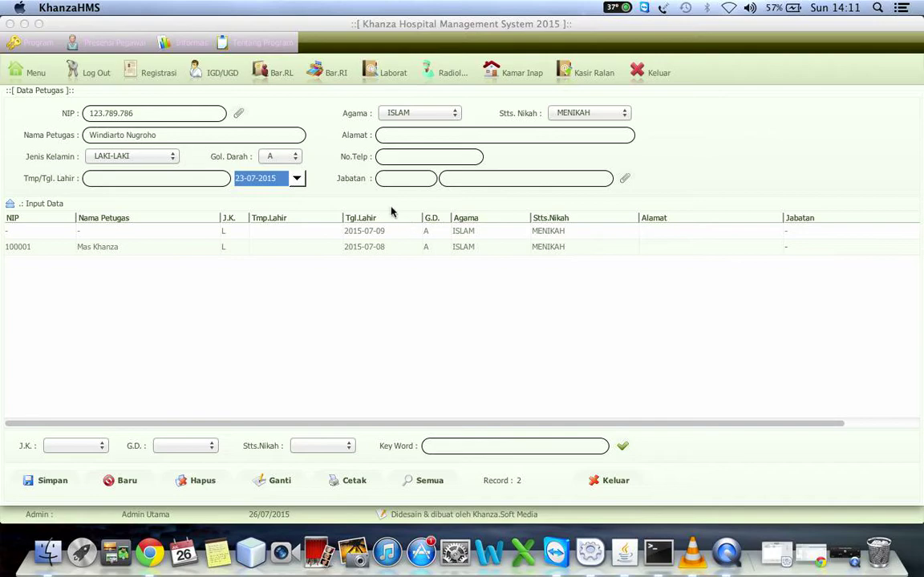
{"action": "left_click", "coordinate": [264, 184]}
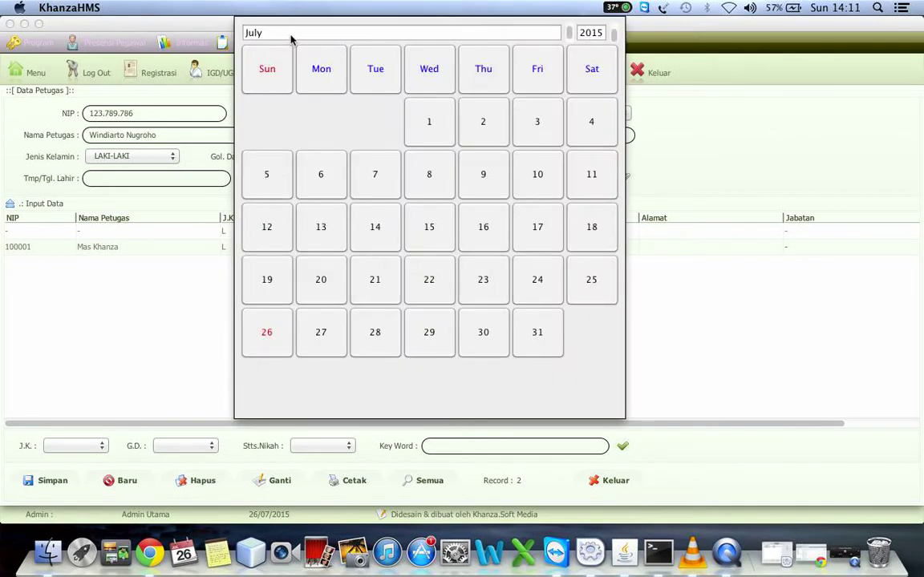
{"action": "left_click", "coordinate": [569, 34]}
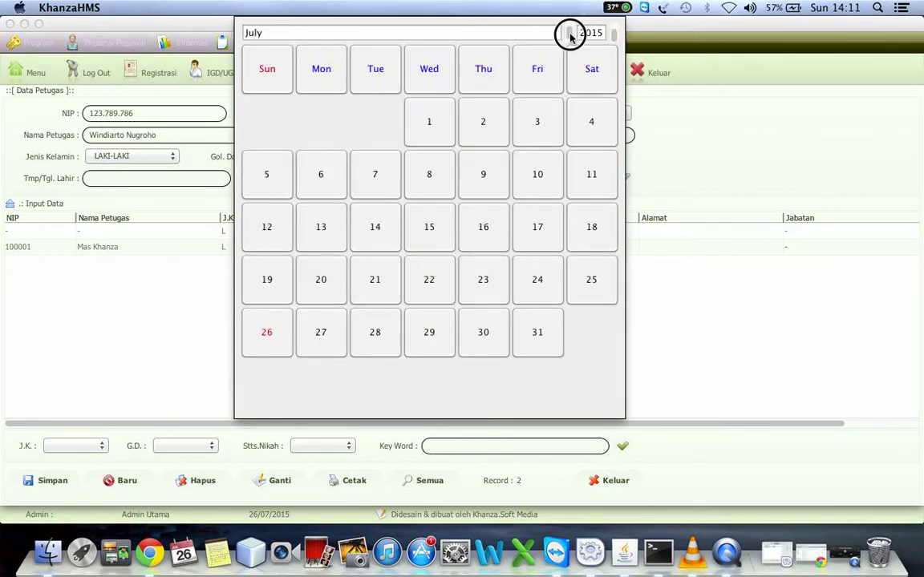
{"action": "left_click", "coordinate": [601, 35]}
{"action": "left_click", "coordinate": [196, 155]}
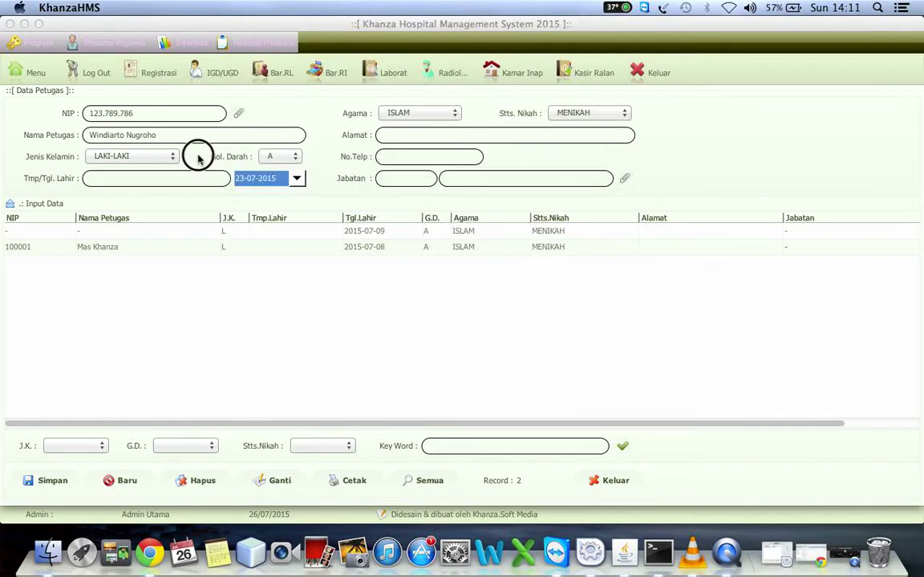
Assign position J001, save the new employee, and reload the record into the form.
{"action": "left_click", "coordinate": [624, 180]}
{"action": "left_click", "coordinate": [111, 131]}
{"action": "double_click", "coordinate": [112, 132]}
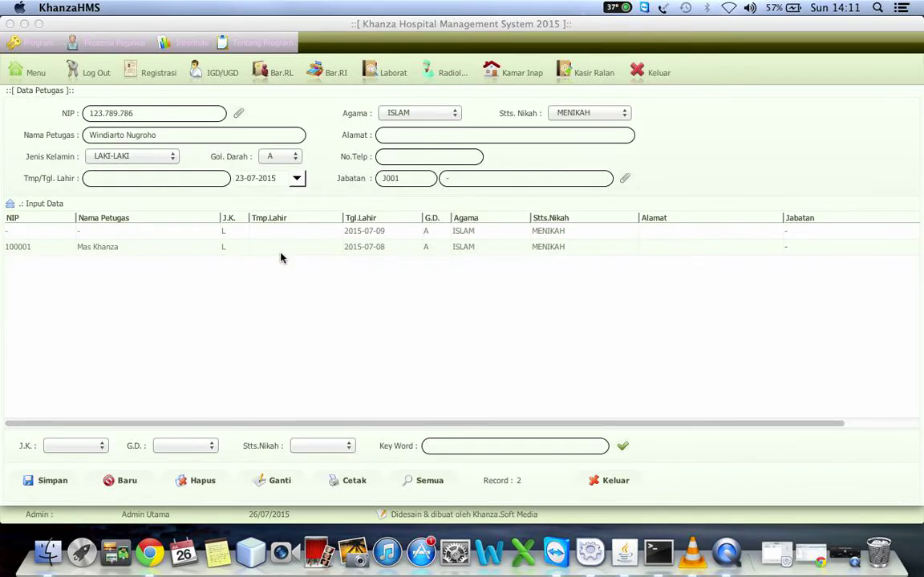
{"action": "left_click", "coordinate": [55, 482]}
{"action": "left_click", "coordinate": [181, 264]}
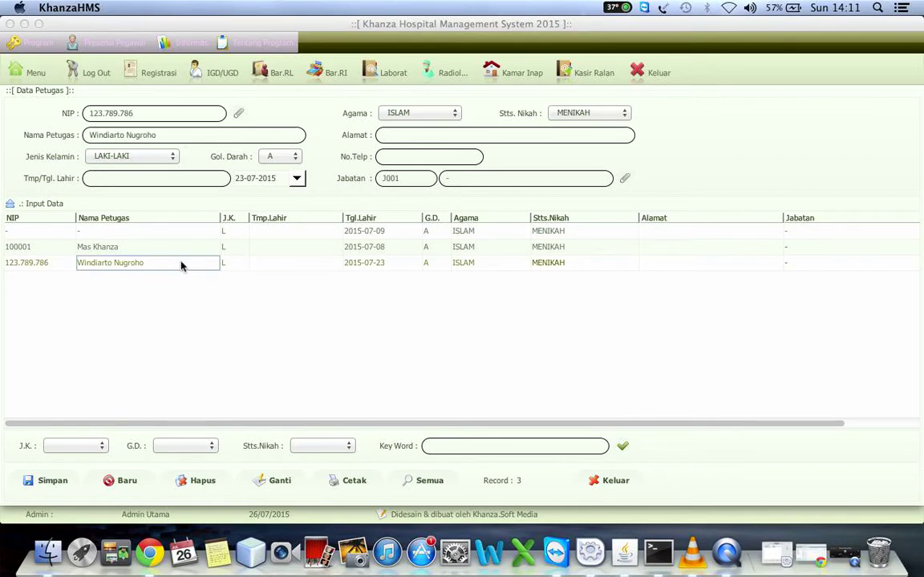
{"action": "left_click", "coordinate": [625, 184]}
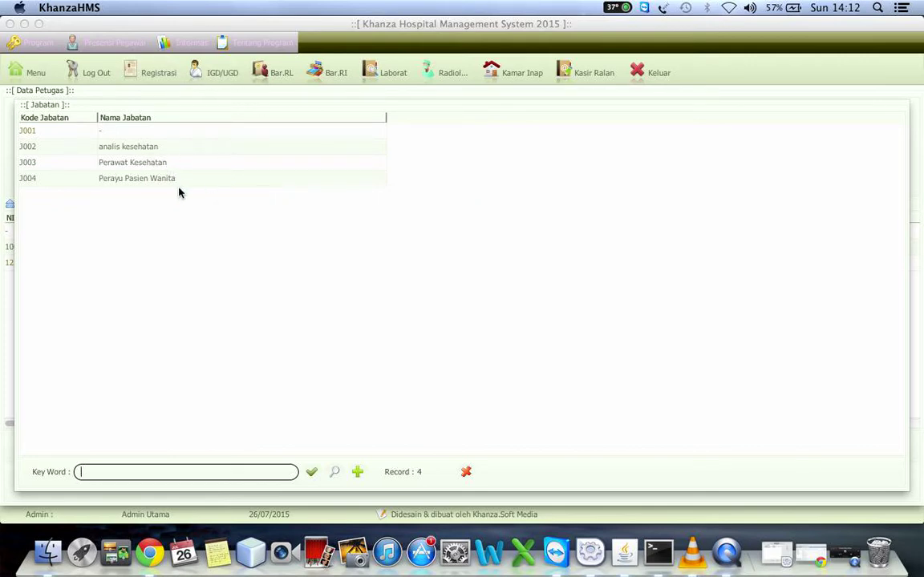
Keep position J001, add the employee's home address, update the record, and return to the menu.
{"action": "double_click", "coordinate": [112, 133]}
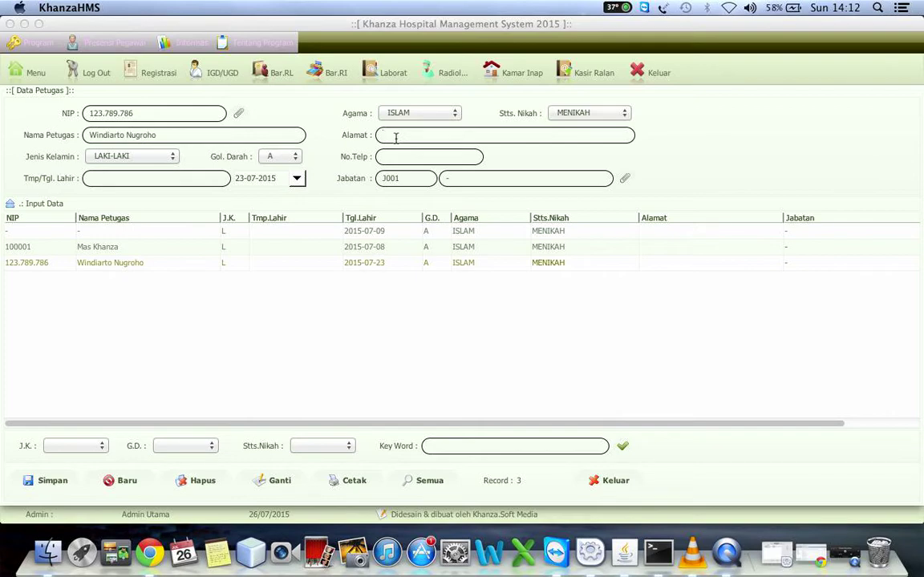
{"action": "type", "text": "Pajangan Bant"}
{"action": "left_click", "coordinate": [276, 482]}
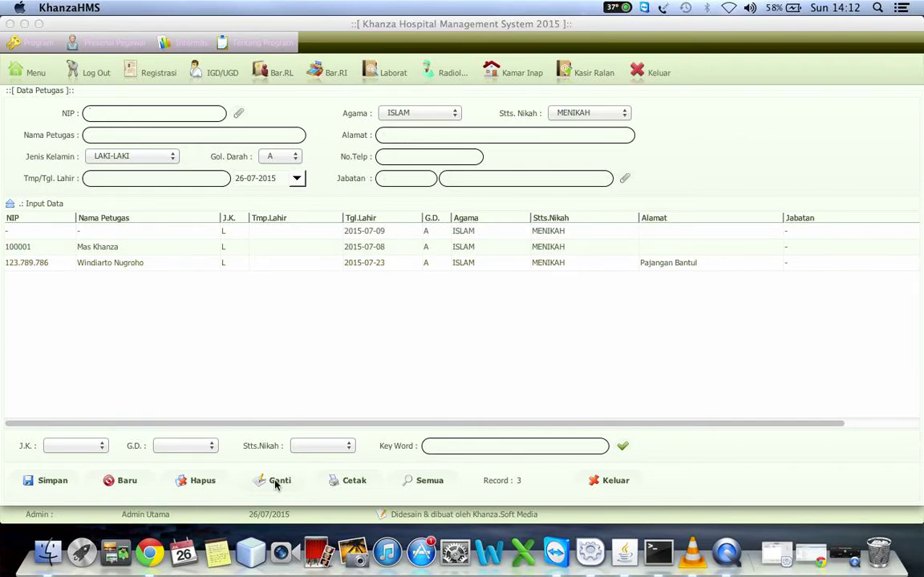
{"action": "left_click", "coordinate": [29, 76]}
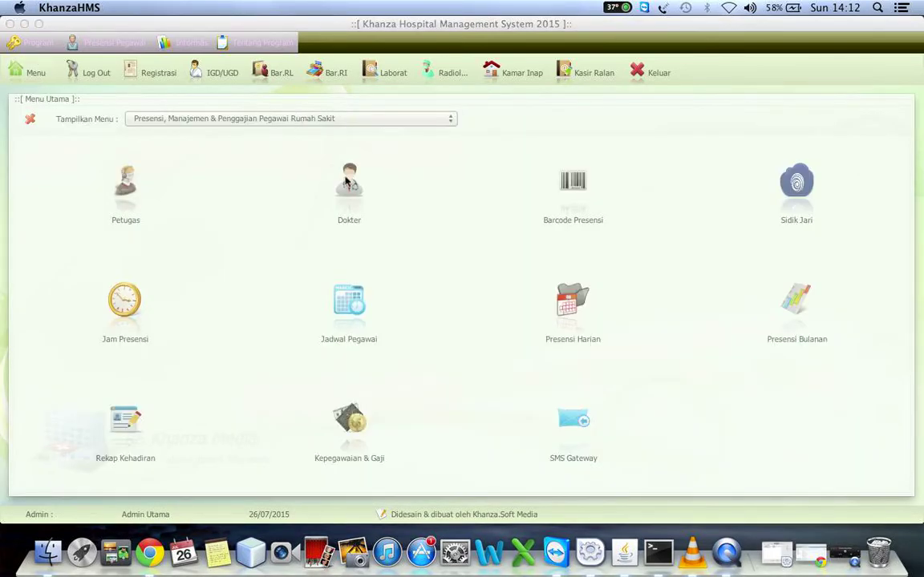
Open the Dokter data form and start a new doctor entry.
{"action": "left_click", "coordinate": [347, 183]}
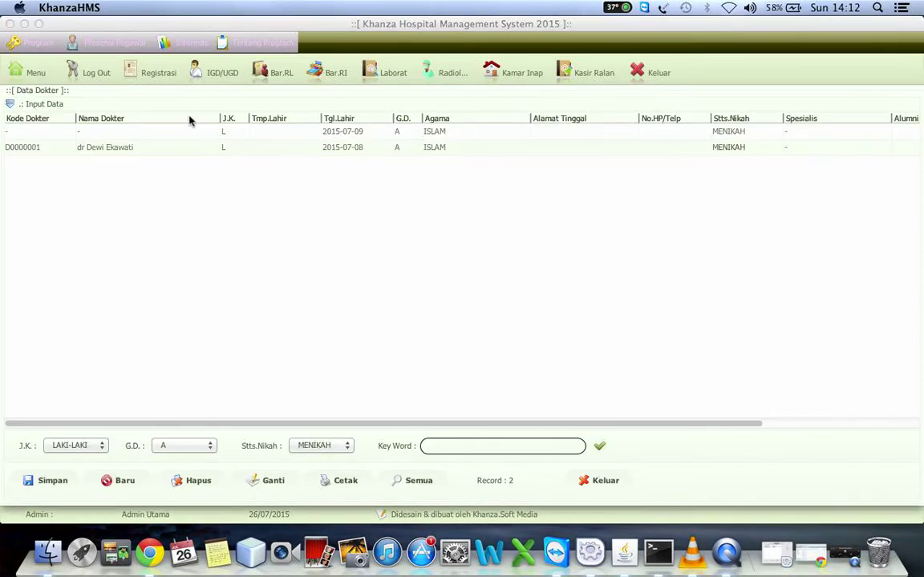
{"action": "left_click", "coordinate": [116, 483]}
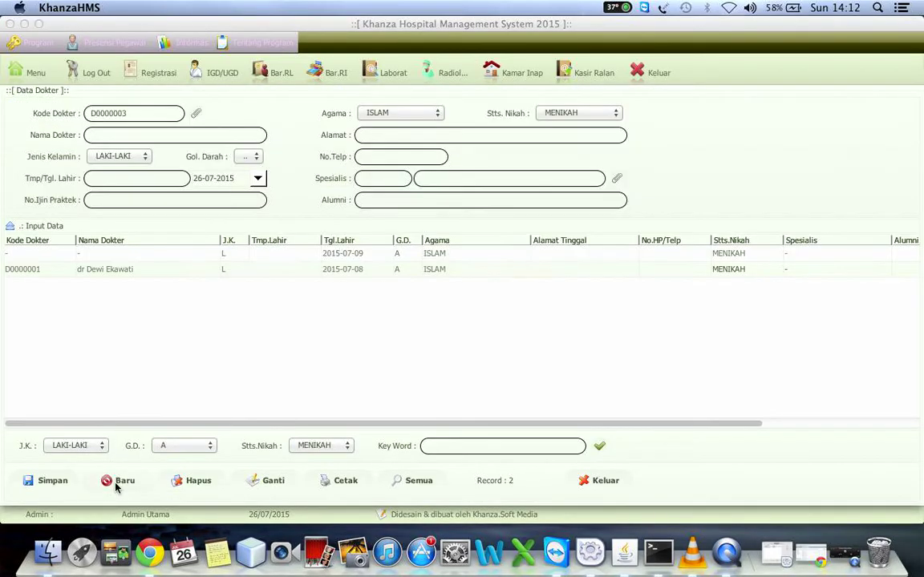
{"action": "left_click", "coordinate": [51, 228]}
{"action": "left_click", "coordinate": [44, 95]}
{"action": "left_click", "coordinate": [32, 227]}
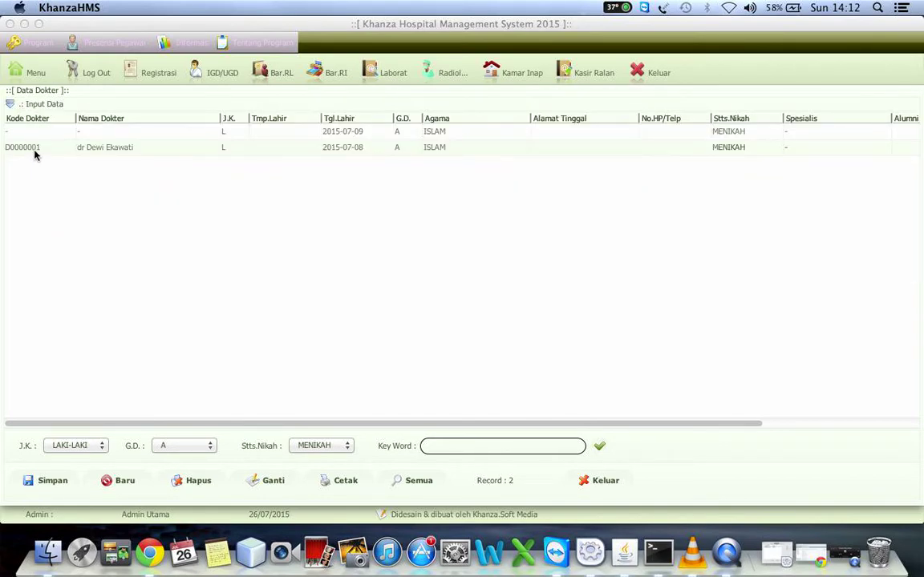
{"action": "left_click", "coordinate": [29, 98]}
{"action": "left_click", "coordinate": [122, 480]}
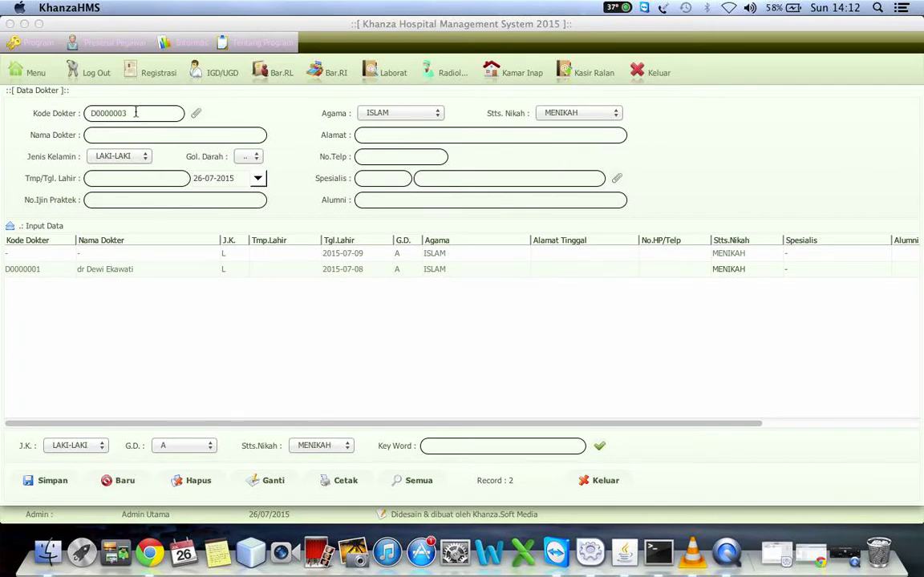
Replace the generated doctor code with the new code and enter the doctor's full name.
{"action": "key", "text": "BackSpace"}
{"action": "key", "text": "BackSpace"}
{"action": "key", "text": "BackSpace"}
{"action": "key", "text": "BackSpace"}
{"action": "key", "text": "BackSpace"}
{"action": "key", "text": "BackSpace"}
{"action": "key", "text": "BackSpace"}
{"action": "key", "text": "BackSpace"}
{"action": "type", "text": "145.678.987"}
{"action": "left_click", "coordinate": [123, 135]}
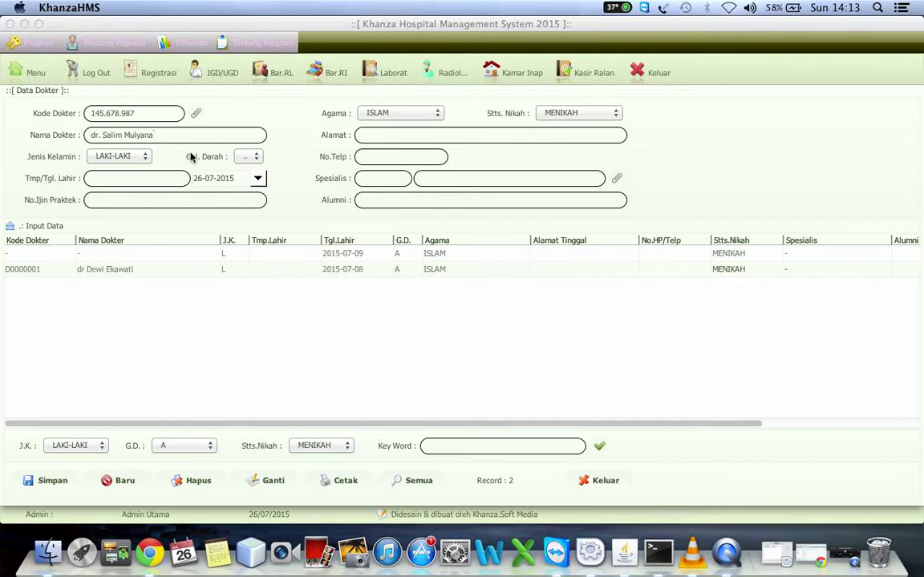
Give the doctor specialty Obsgyn and a practice licence number, save, and close the form.
{"action": "left_click", "coordinate": [617, 178]}
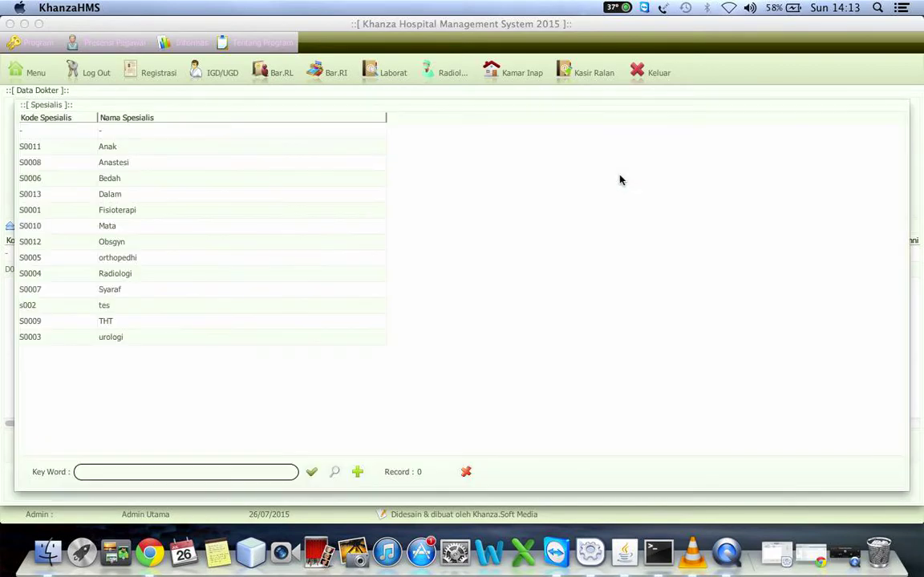
{"action": "double_click", "coordinate": [138, 242]}
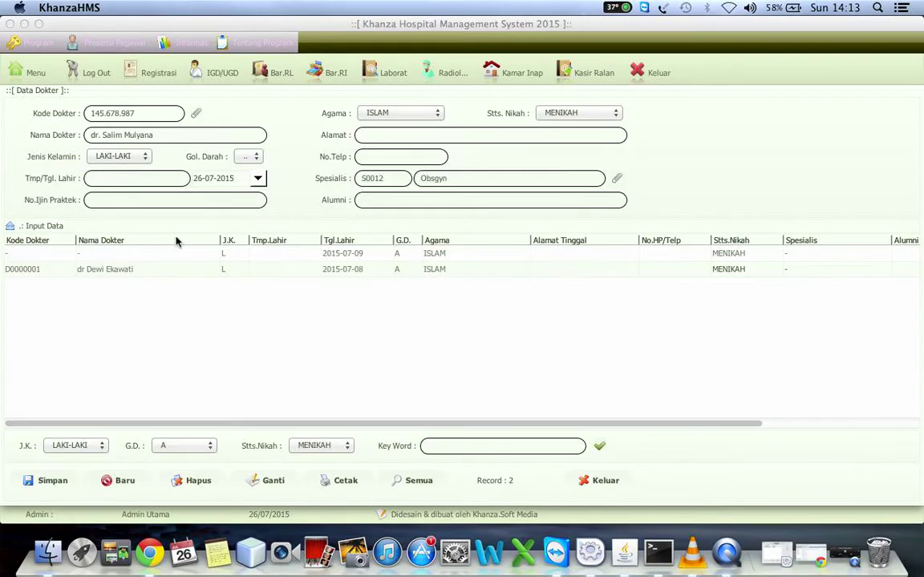
{"action": "left_click", "coordinate": [184, 200]}
{"action": "type", "text": "67171616161617171616171"}
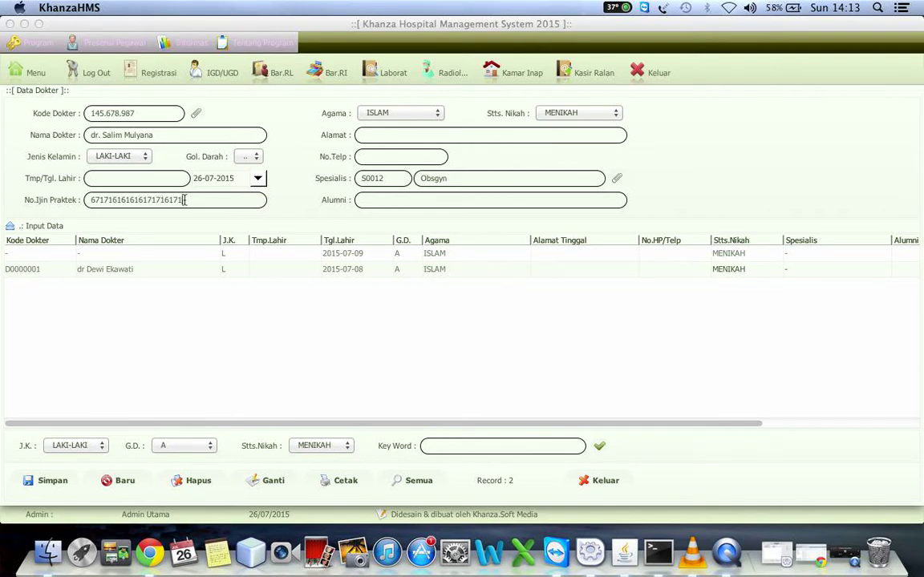
{"action": "left_click", "coordinate": [62, 481]}
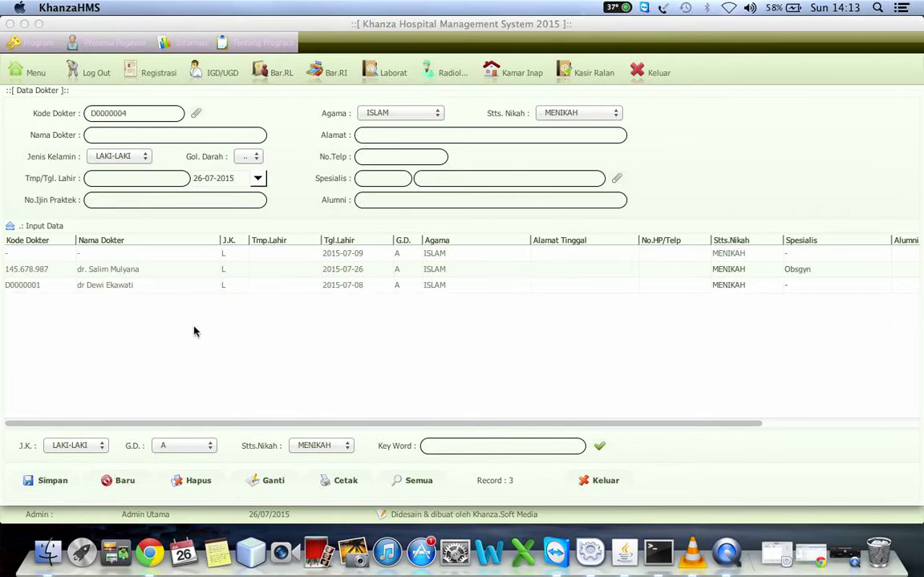
{"action": "left_click", "coordinate": [589, 480]}
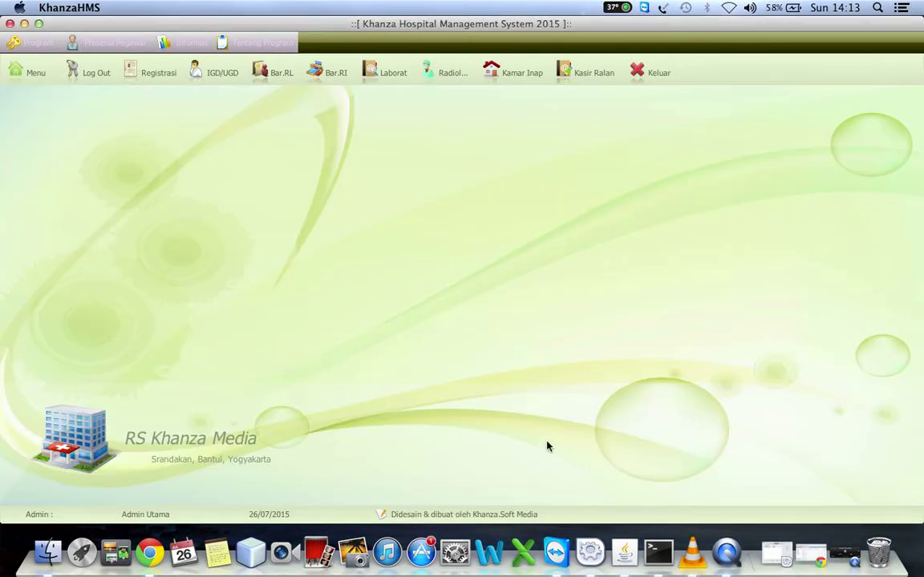
Open the Barcode Presensi data listing all five employees, then the Presensi Pegawai menu.
{"action": "left_click", "coordinate": [22, 74]}
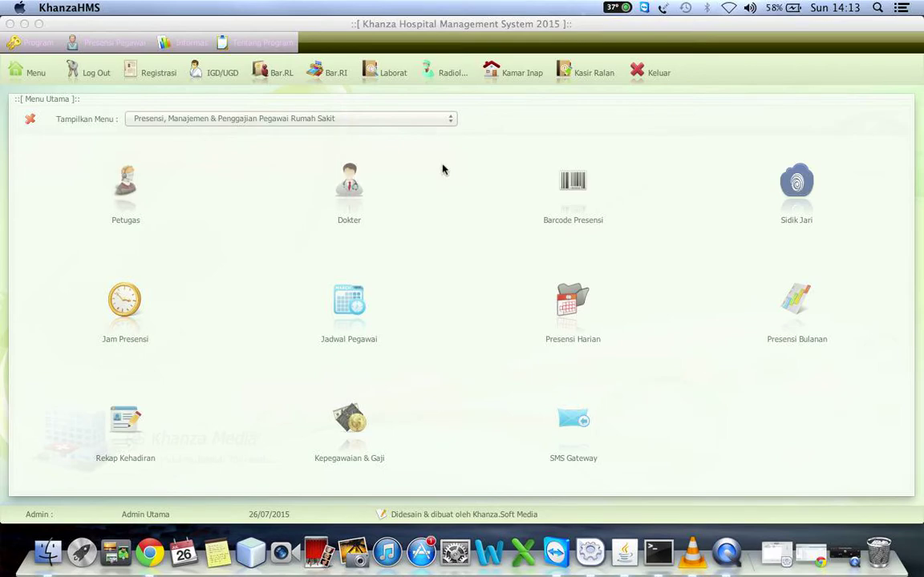
{"action": "left_click", "coordinate": [573, 187]}
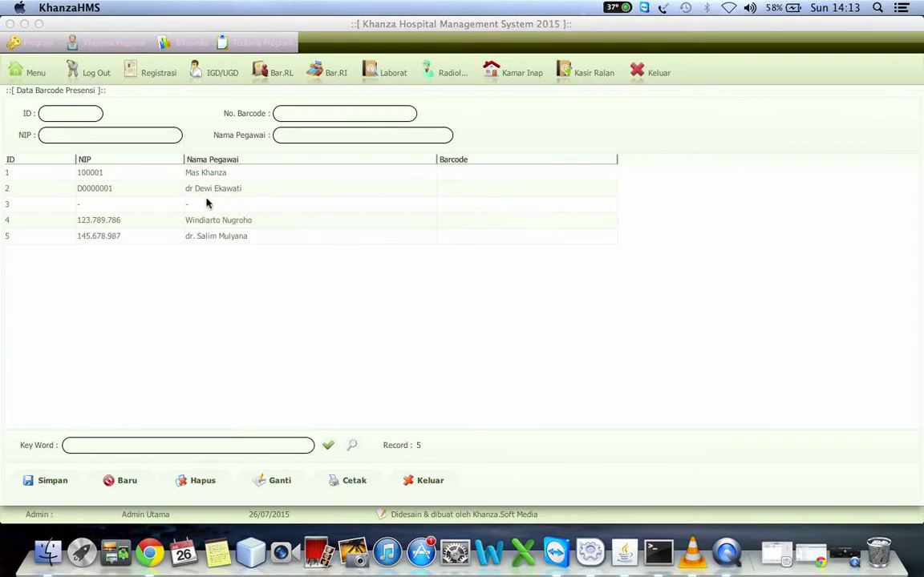
{"action": "left_click", "coordinate": [118, 46]}
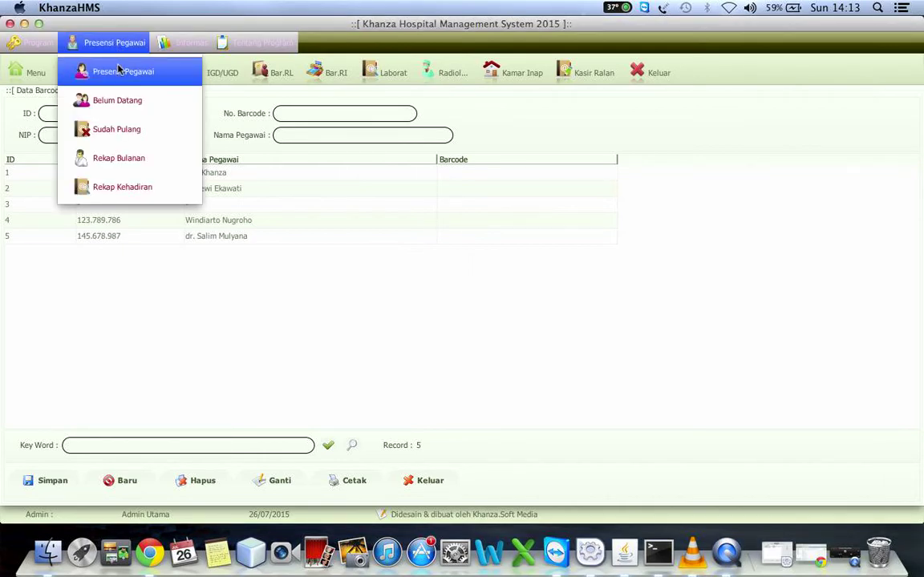
Launch attendance entry, allow camera access in the Flash settings, and minimize Chrome.
{"action": "left_click", "coordinate": [112, 75]}
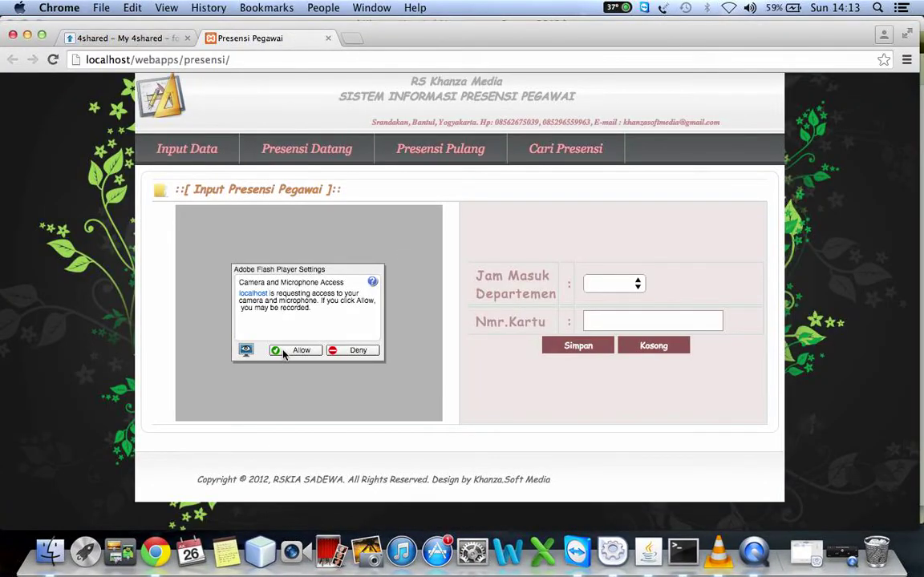
{"action": "right_click", "coordinate": [266, 312]}
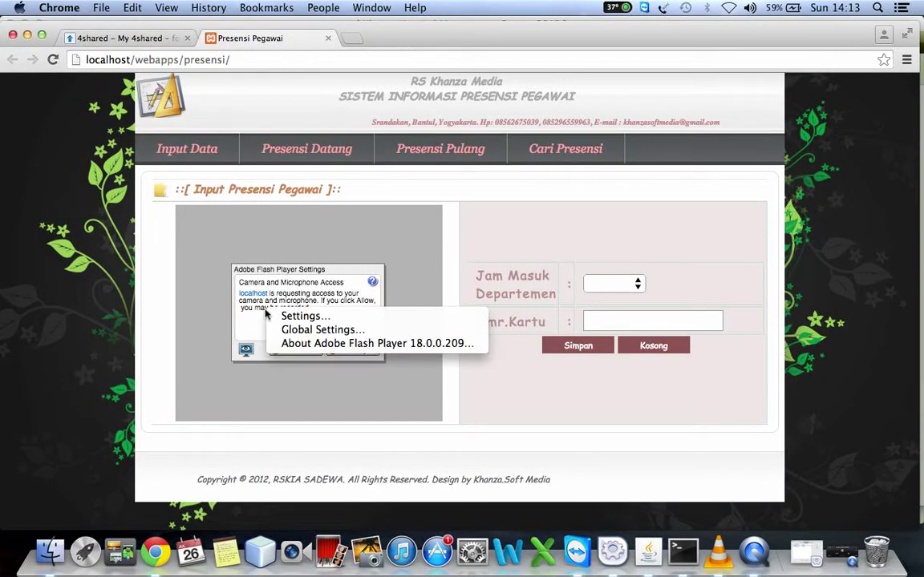
{"action": "left_click", "coordinate": [292, 318]}
{"action": "left_click", "coordinate": [241, 322]}
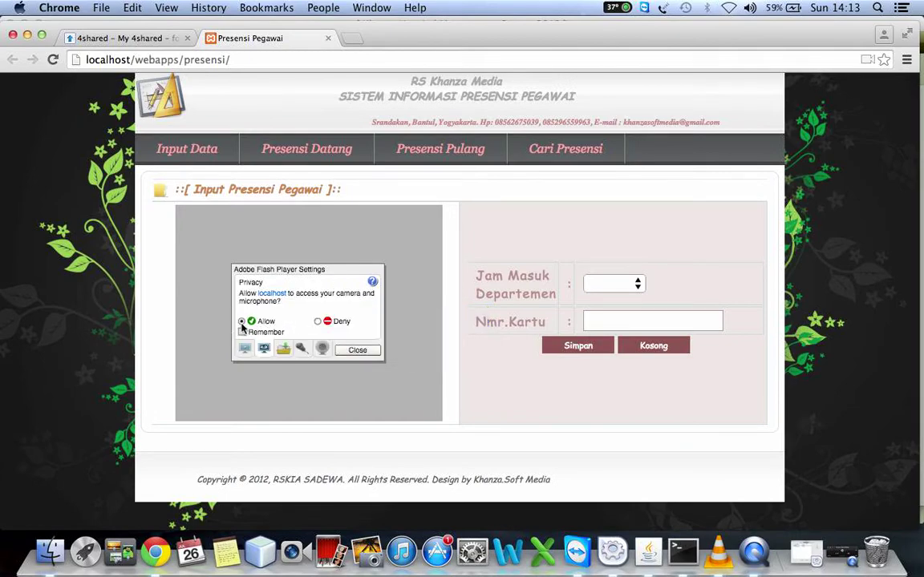
{"action": "left_click", "coordinate": [357, 350]}
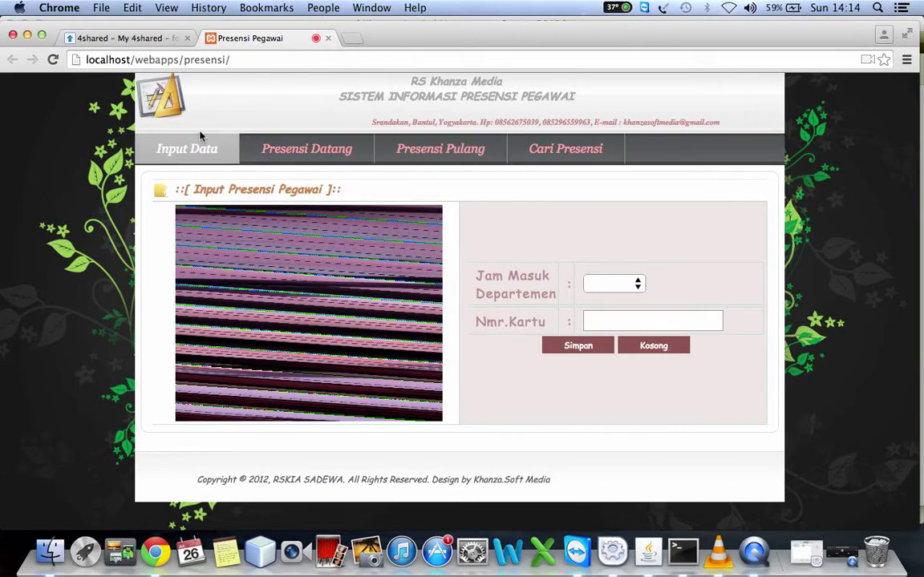
{"action": "left_click", "coordinate": [27, 36]}
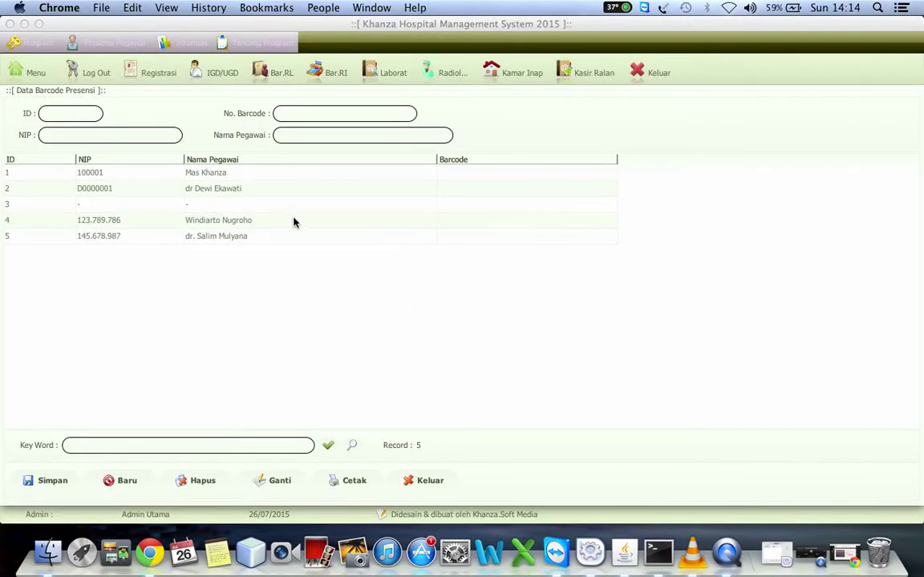
Save barcode 12345678 for employee ID 5, then update it to 12345679.
{"action": "left_click", "coordinate": [186, 237]}
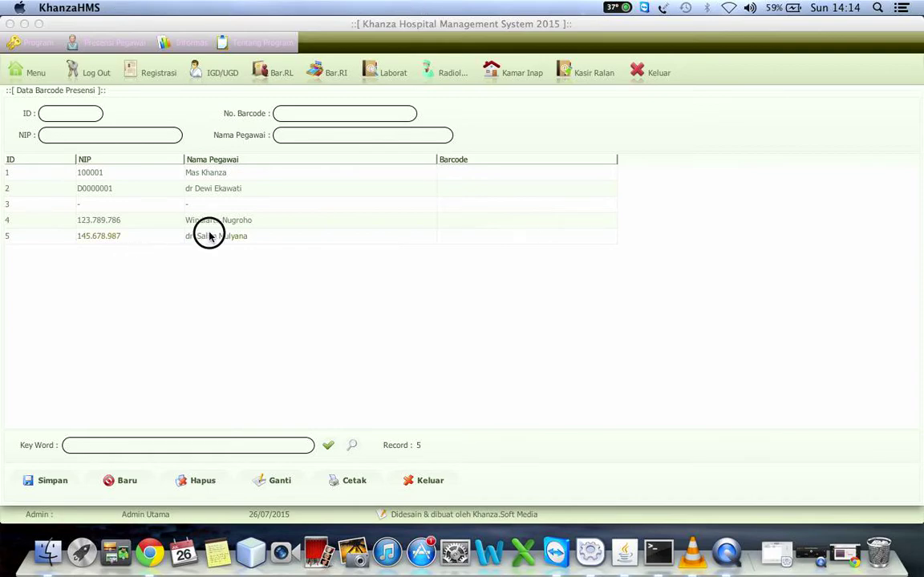
{"action": "left_click", "coordinate": [285, 110]}
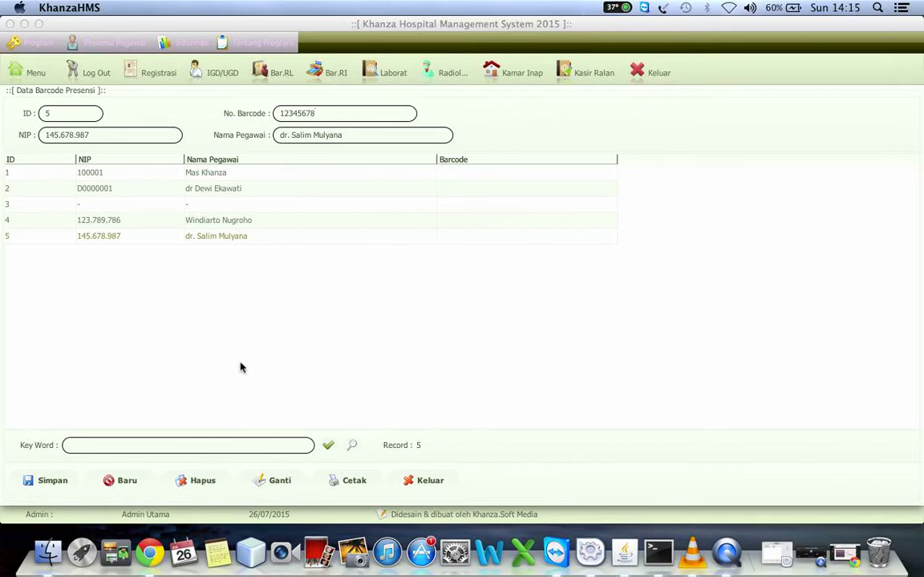
{"action": "left_click", "coordinate": [46, 483]}
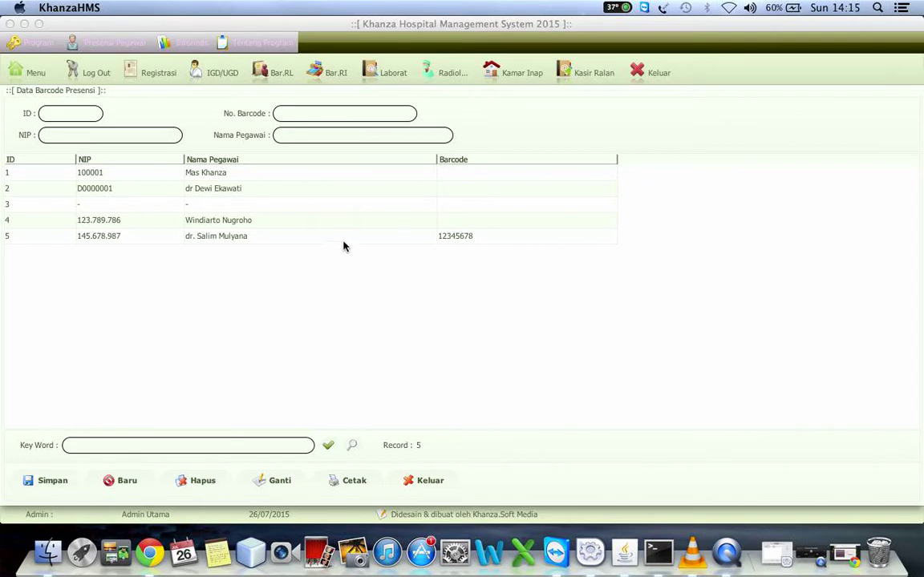
{"action": "left_click", "coordinate": [458, 239]}
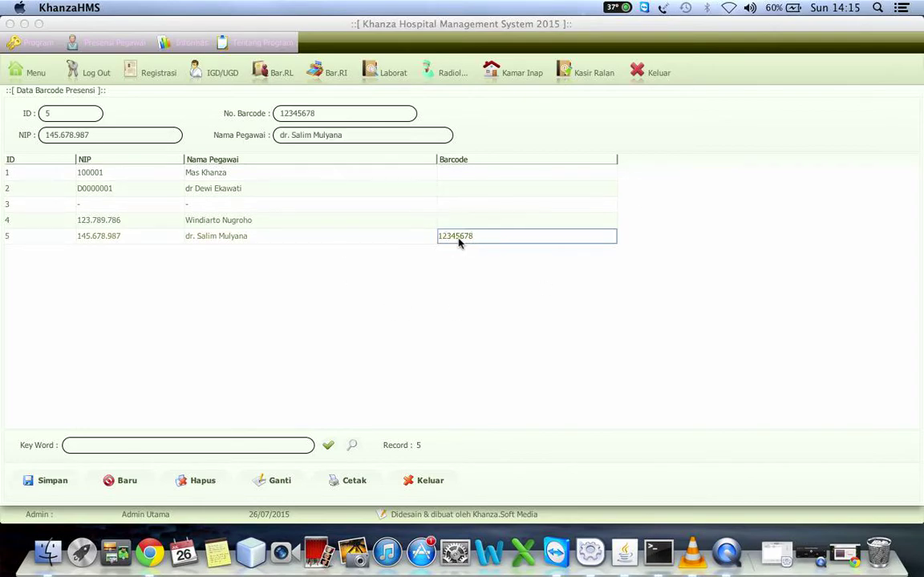
{"action": "left_click", "coordinate": [334, 115]}
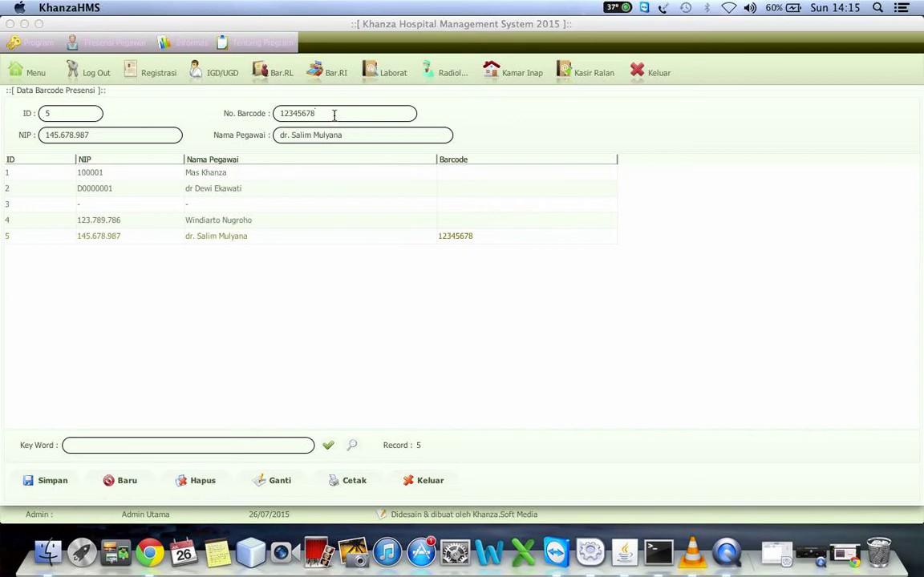
{"action": "type", "text": "9"}
{"action": "left_click", "coordinate": [279, 481]}
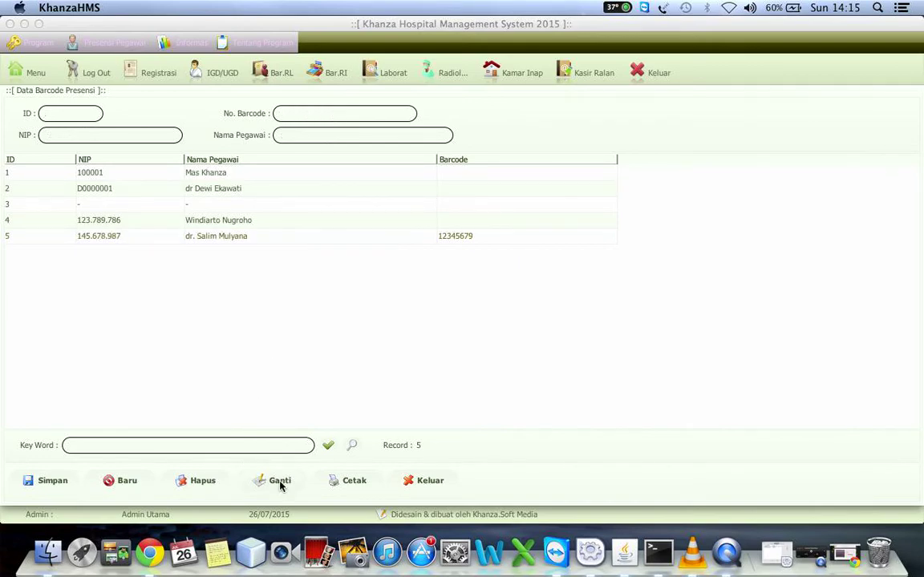
Save barcode 123 for employee ID 4, update it to 1234, and return to the menu.
{"action": "left_click", "coordinate": [198, 224]}
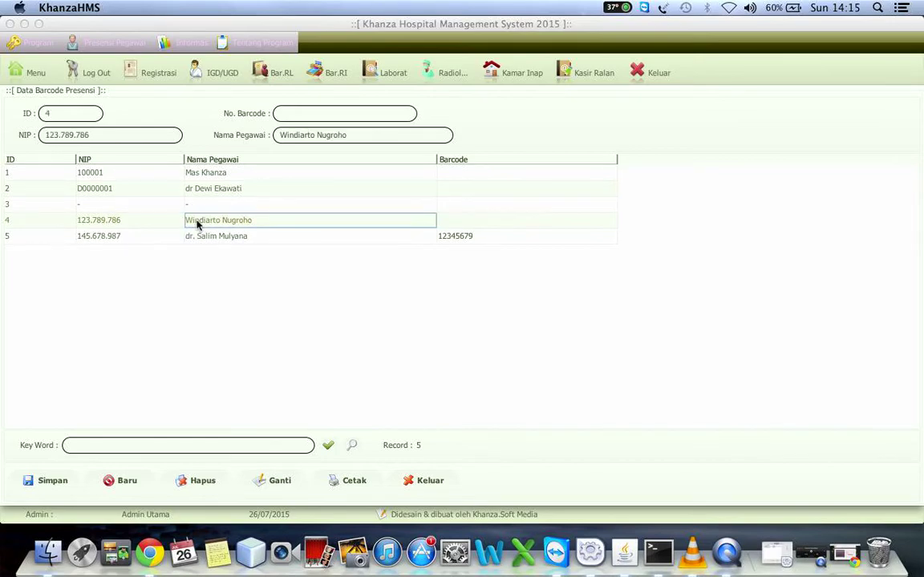
{"action": "left_click", "coordinate": [293, 110]}
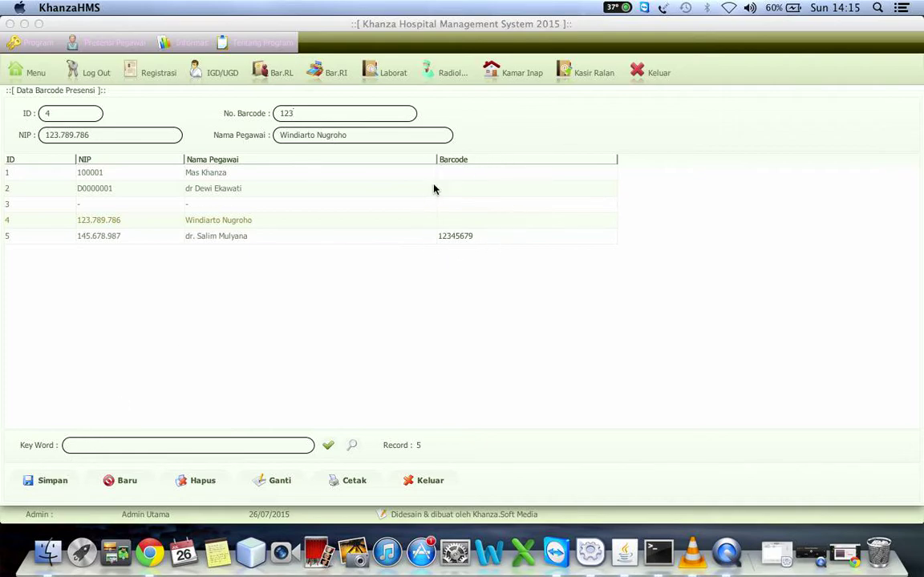
{"action": "left_click", "coordinate": [48, 485]}
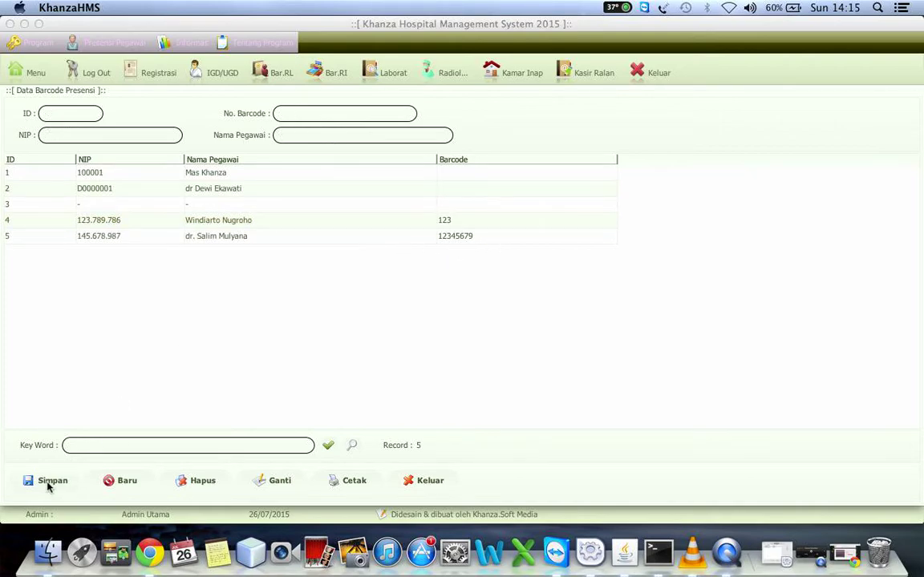
{"action": "left_click", "coordinate": [469, 222]}
{"action": "left_click", "coordinate": [345, 115]}
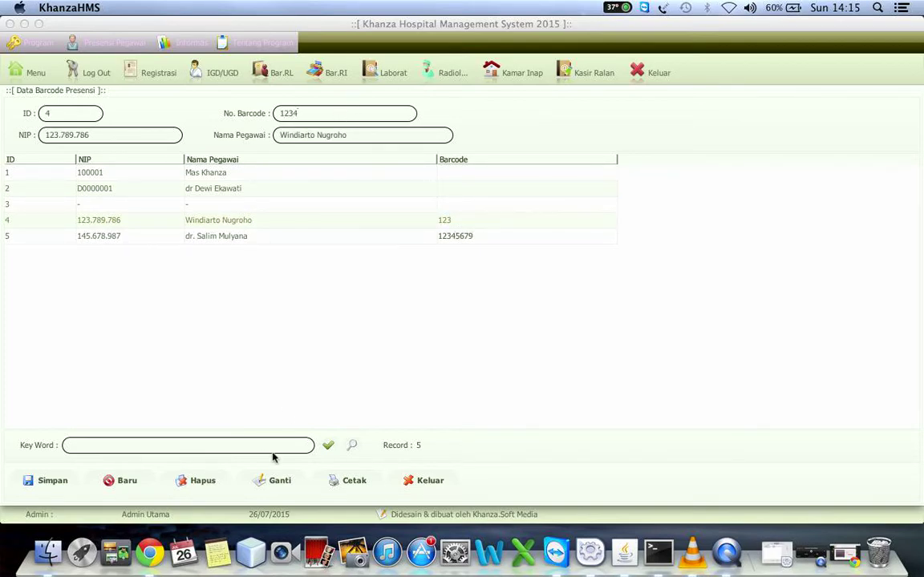
{"action": "left_click", "coordinate": [277, 481]}
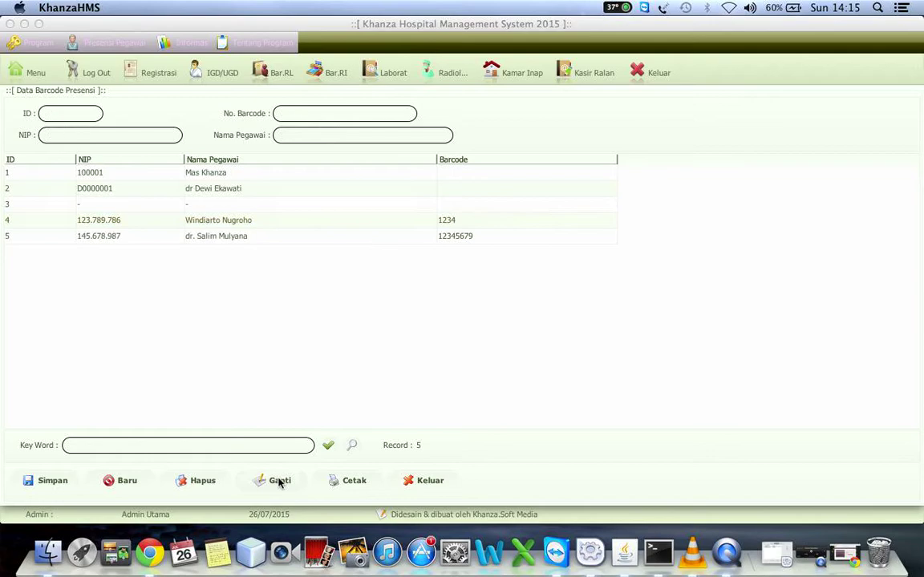
{"action": "left_click", "coordinate": [36, 73]}
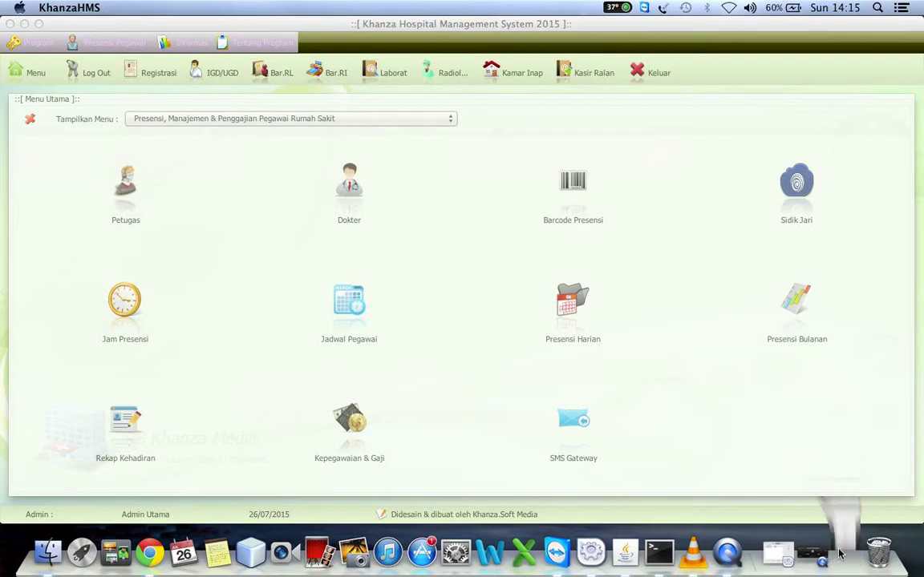
Close the staff attendance module menu and minimize Khanza HMS to reveal the attendance web app.
{"action": "left_click", "coordinate": [843, 553]}
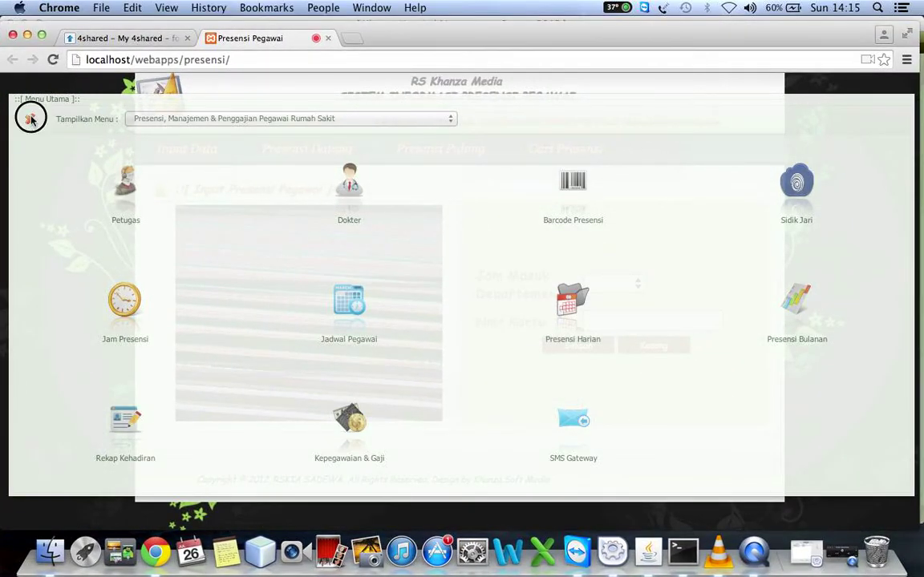
{"action": "left_click", "coordinate": [29, 118]}
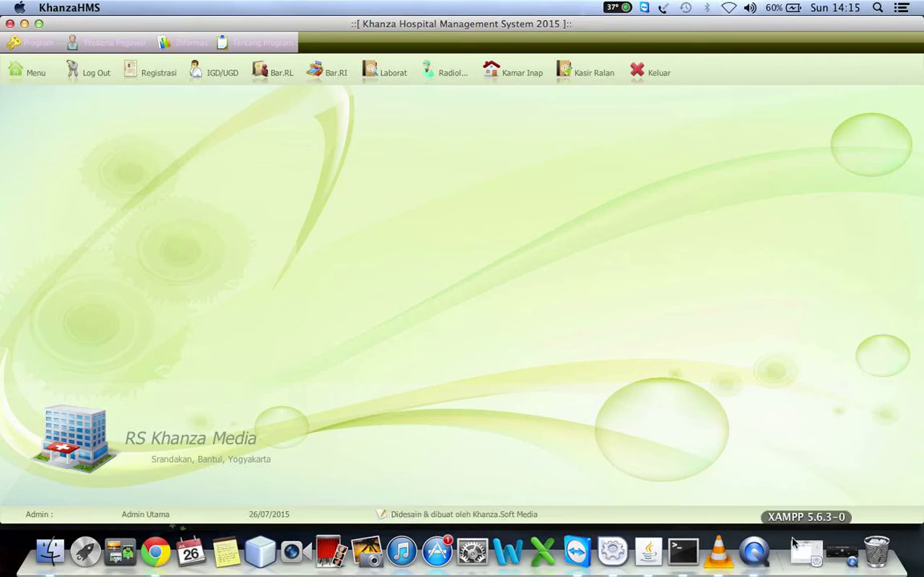
{"action": "left_click", "coordinate": [321, 215]}
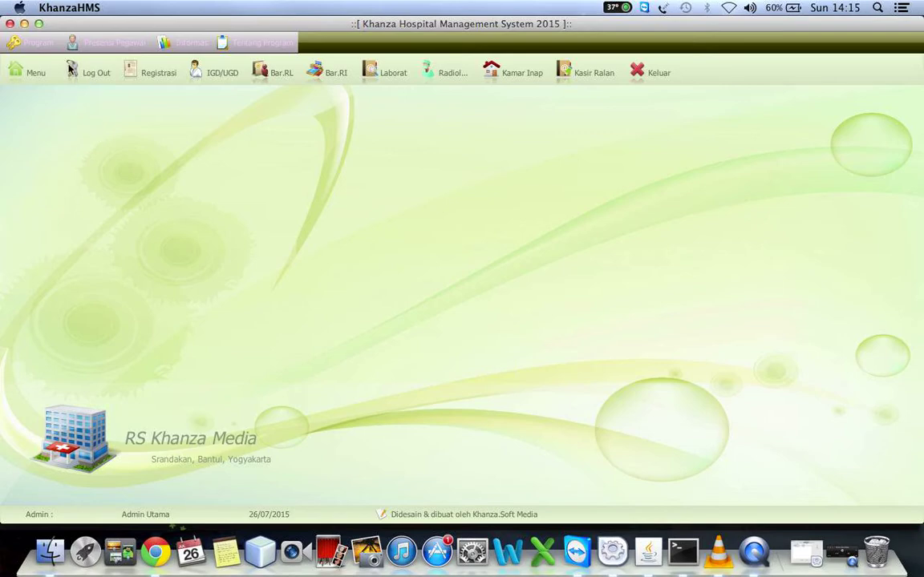
{"action": "left_click", "coordinate": [25, 24]}
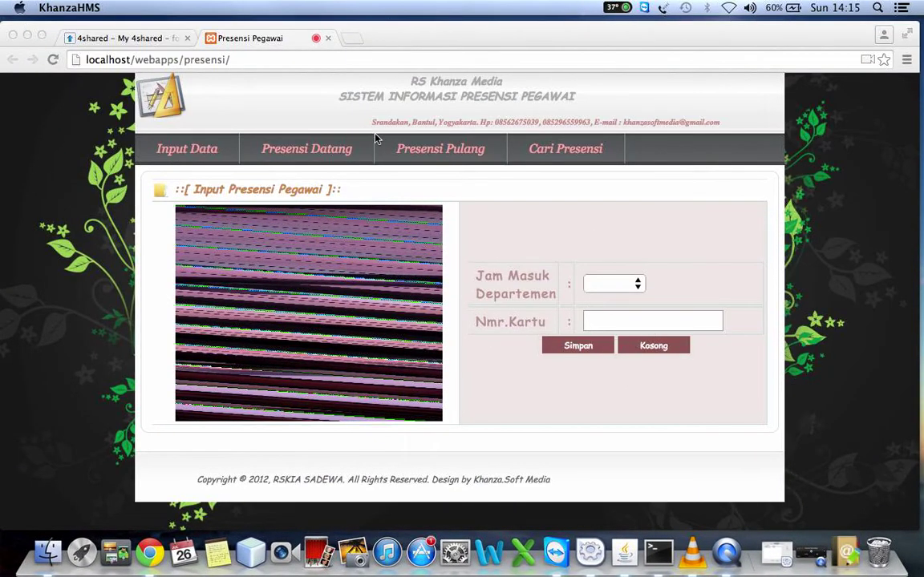
Browse the Presensi Datang, Presensi Pulang, Cari Presensi and Input Data pages, then restore Khanza HMS.
{"action": "left_click", "coordinate": [290, 153]}
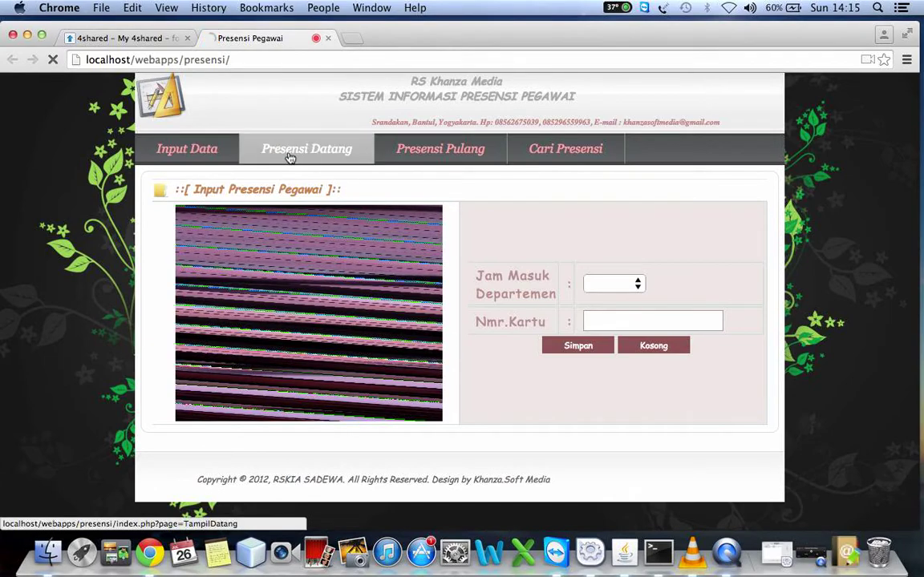
{"action": "left_click", "coordinate": [289, 156]}
{"action": "left_click", "coordinate": [427, 157]}
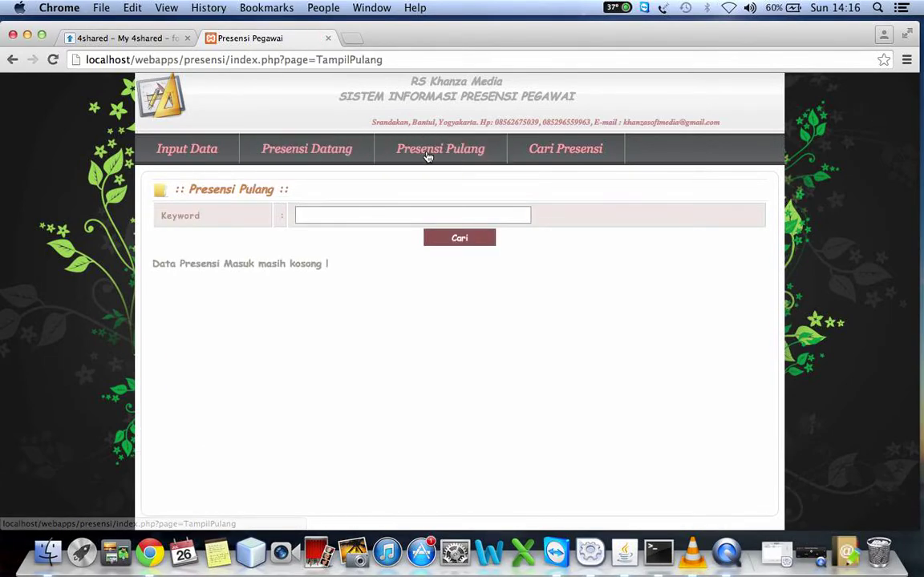
{"action": "left_click", "coordinate": [542, 147]}
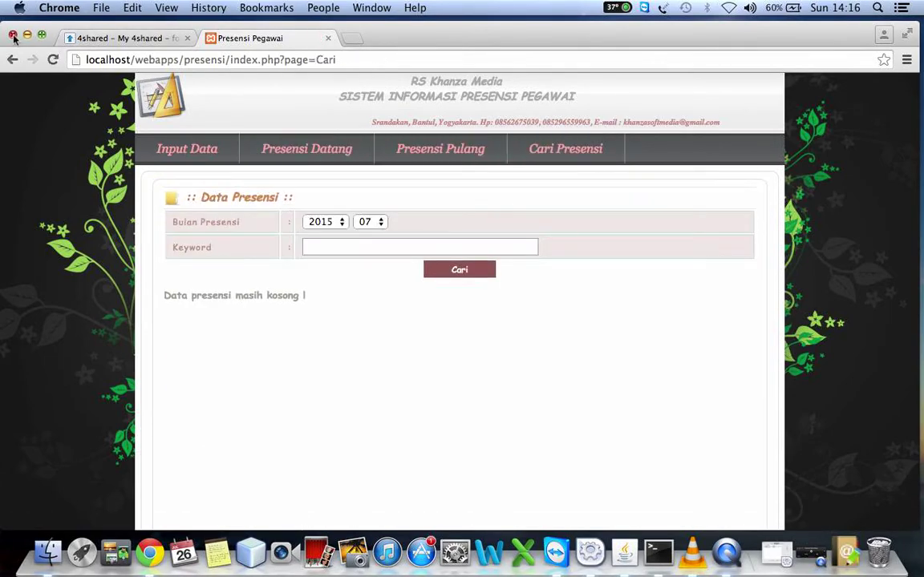
{"action": "left_click", "coordinate": [195, 150]}
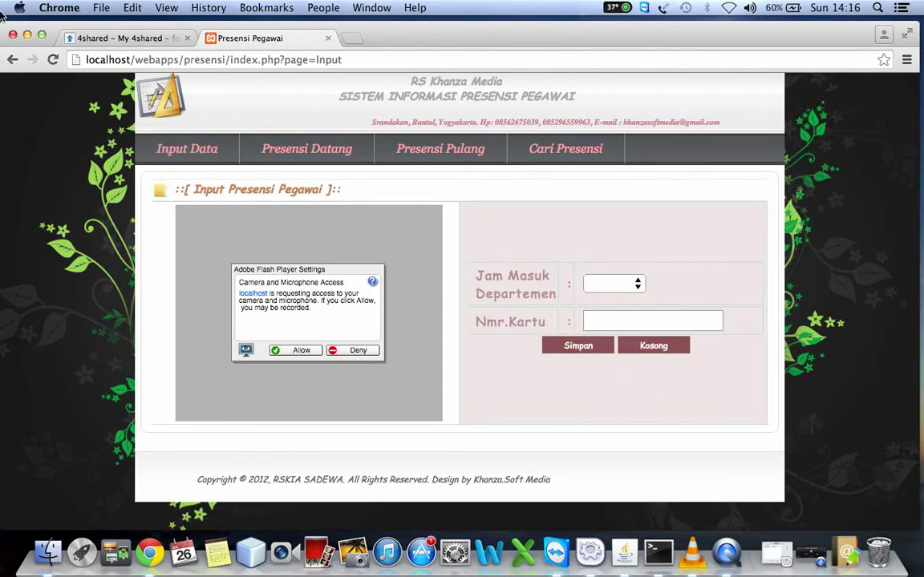
{"action": "left_click", "coordinate": [28, 35]}
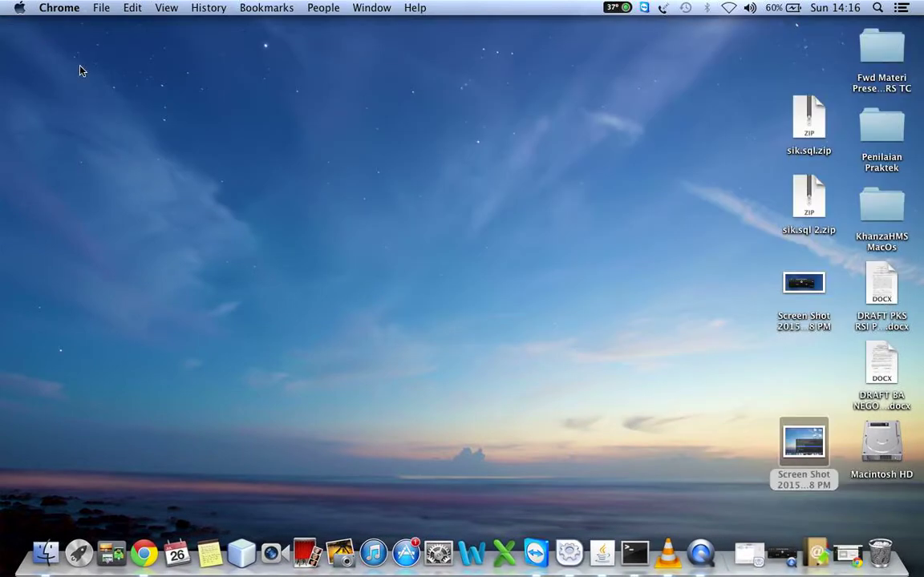
{"action": "left_click", "coordinate": [812, 559]}
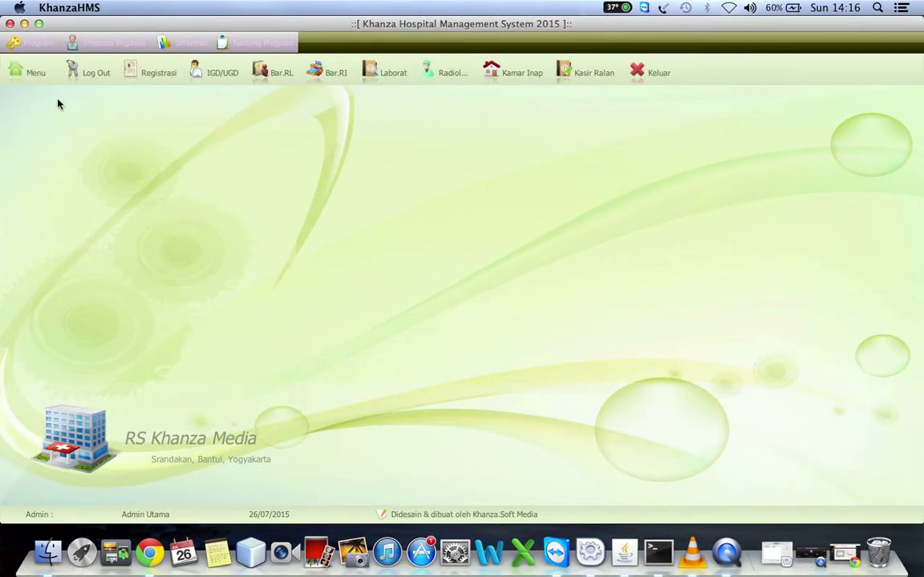
View the Sidik Jari fingerprint list, which shows 0 records, then return to Menu.
{"action": "left_click", "coordinate": [32, 74]}
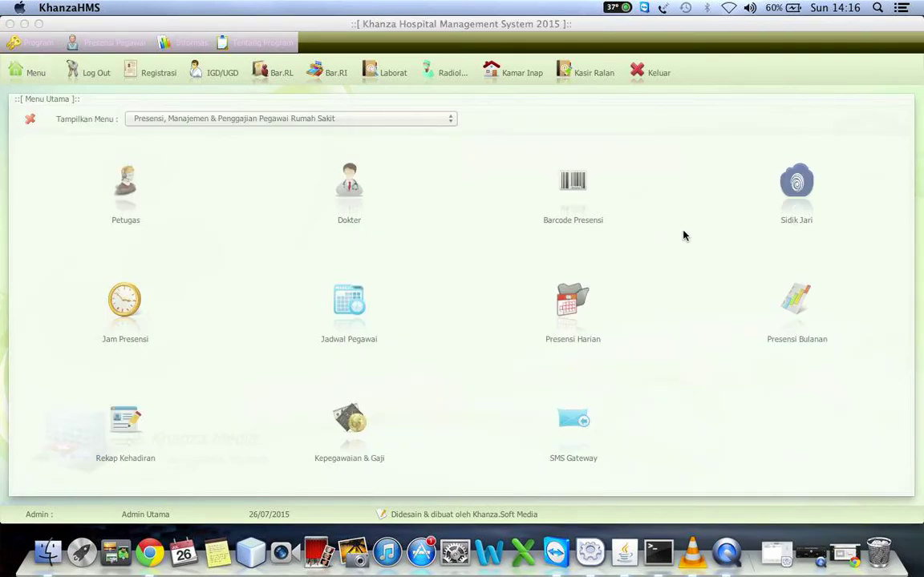
{"action": "left_click", "coordinate": [790, 186]}
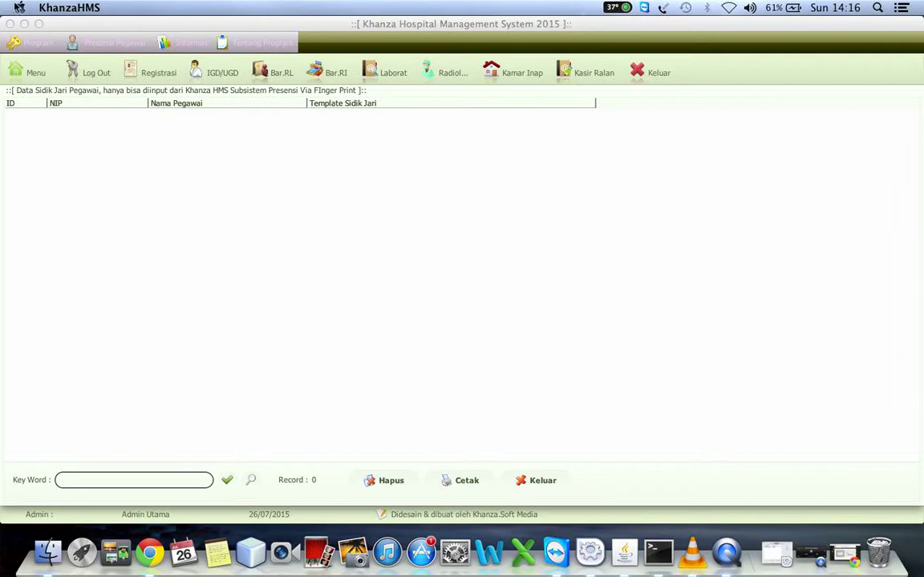
{"action": "left_click", "coordinate": [38, 72]}
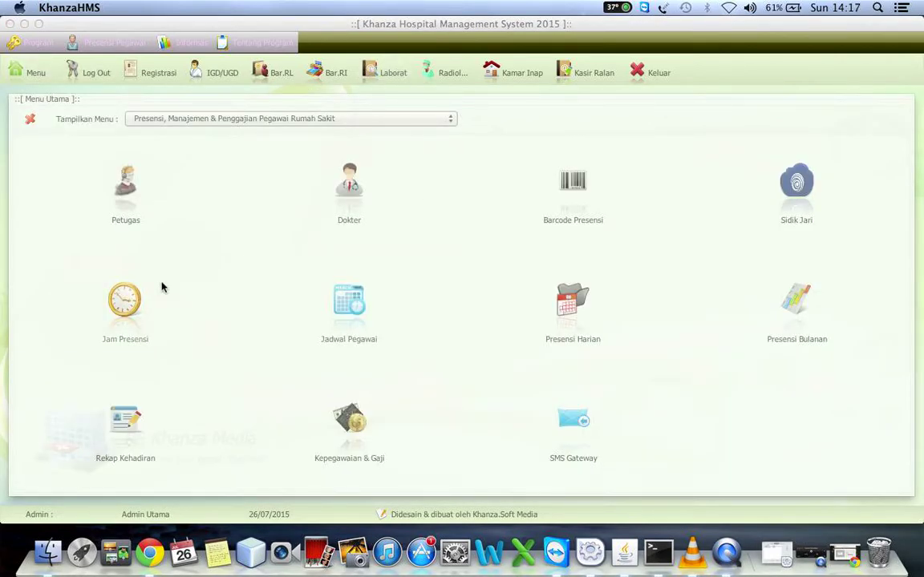
{"action": "left_click", "coordinate": [122, 299]}
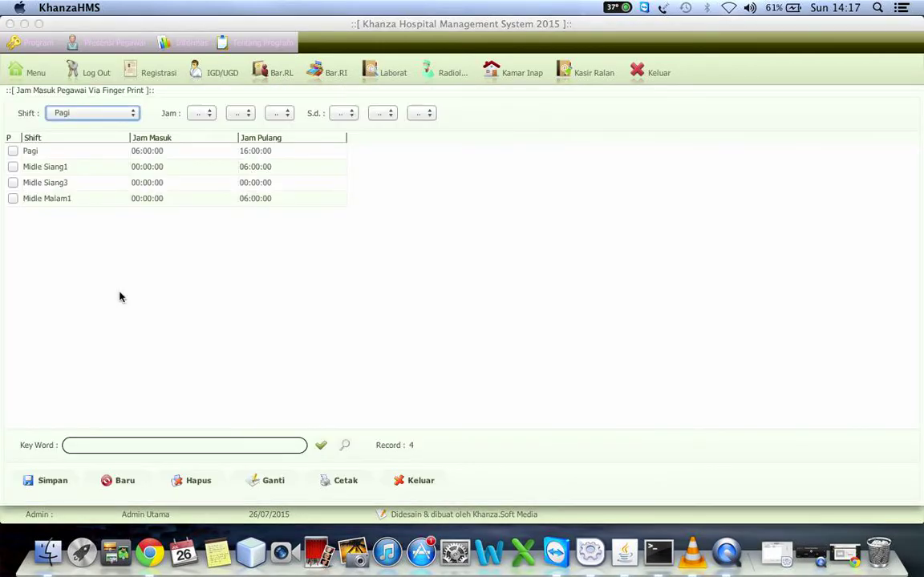
{"action": "left_click", "coordinate": [171, 169]}
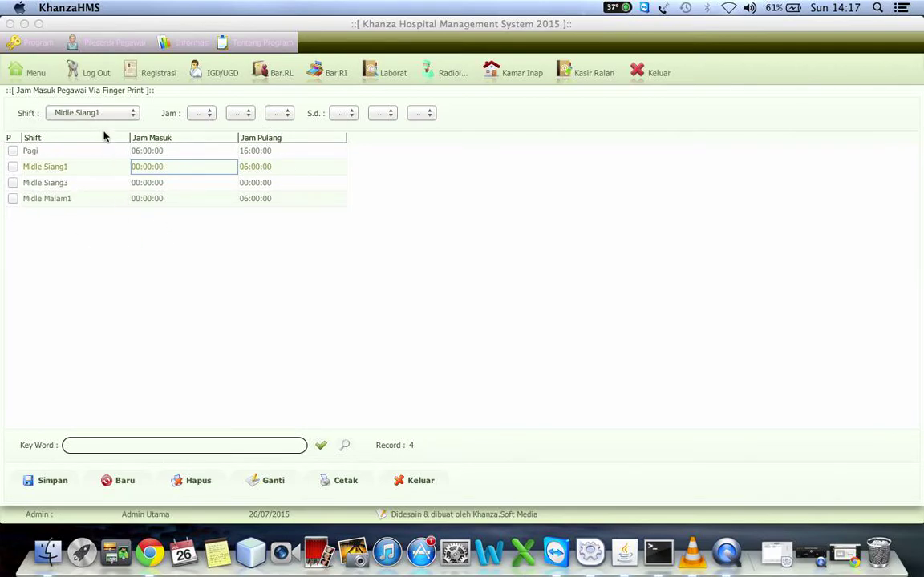
{"action": "left_click", "coordinate": [32, 72]}
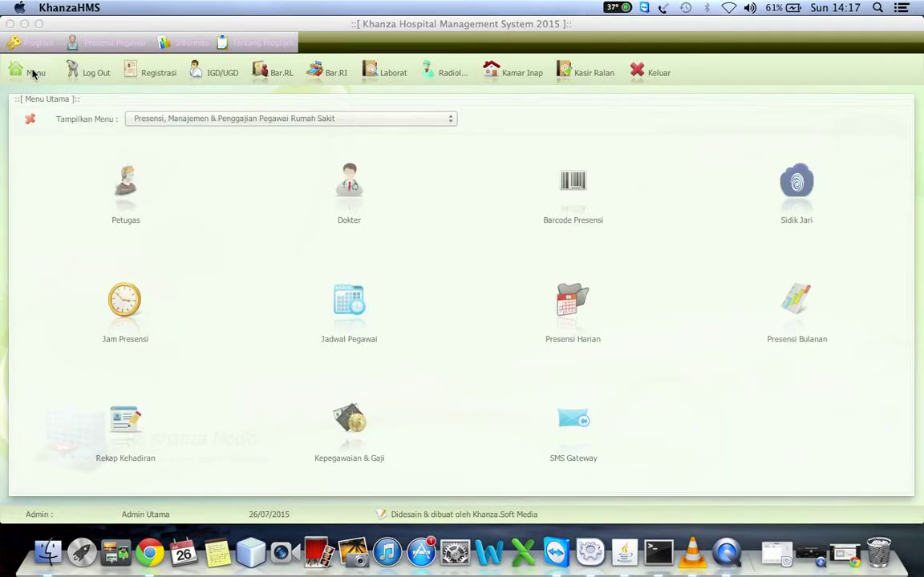
Open the staff schedule settings, pick a later 2015 month in Tahun & Bulan, and reload the grid.
{"action": "left_click", "coordinate": [342, 315]}
{"action": "left_click", "coordinate": [184, 214]}
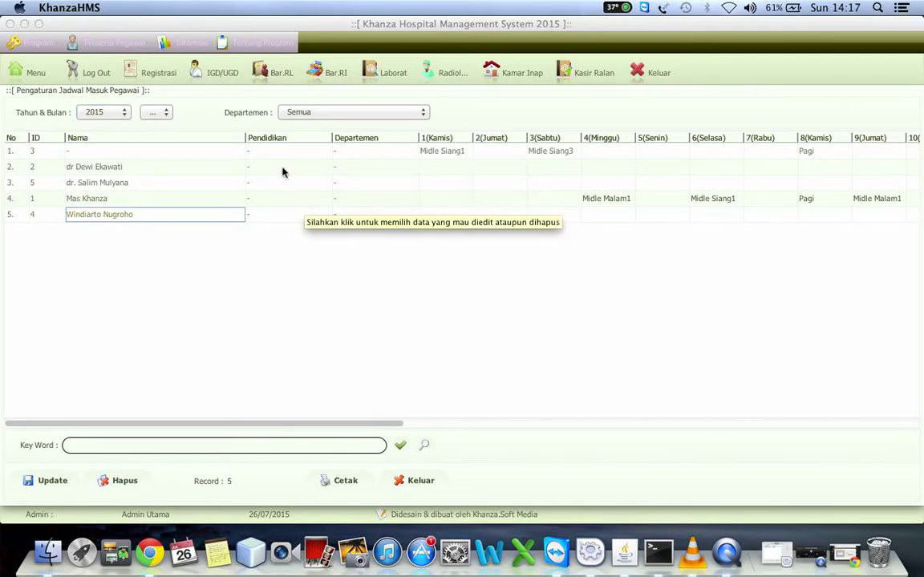
{"action": "left_click", "coordinate": [154, 112]}
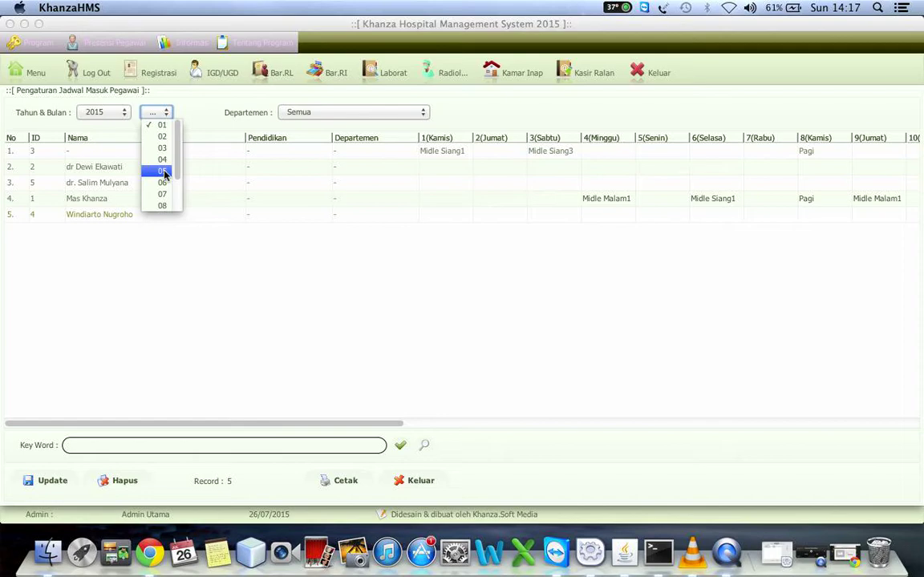
{"action": "left_click", "coordinate": [164, 173]}
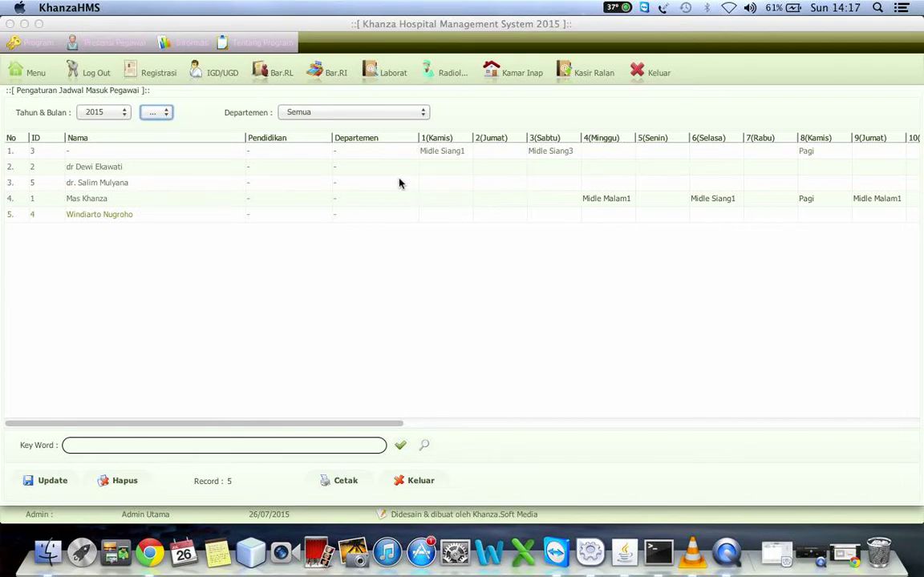
{"action": "left_click", "coordinate": [156, 112]}
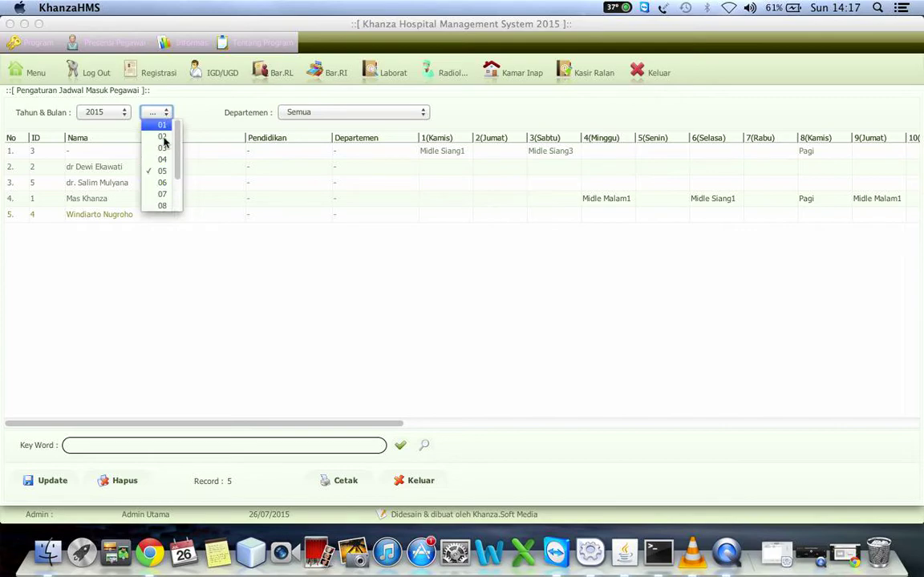
{"action": "left_click", "coordinate": [164, 173]}
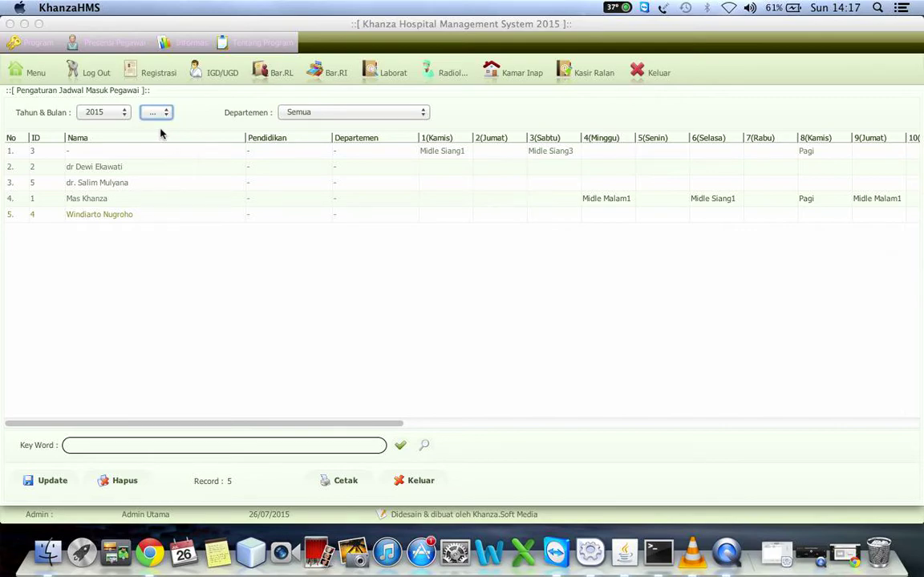
{"action": "left_click", "coordinate": [156, 113]}
{"action": "left_click", "coordinate": [158, 198]}
{"action": "left_click", "coordinate": [401, 447]}
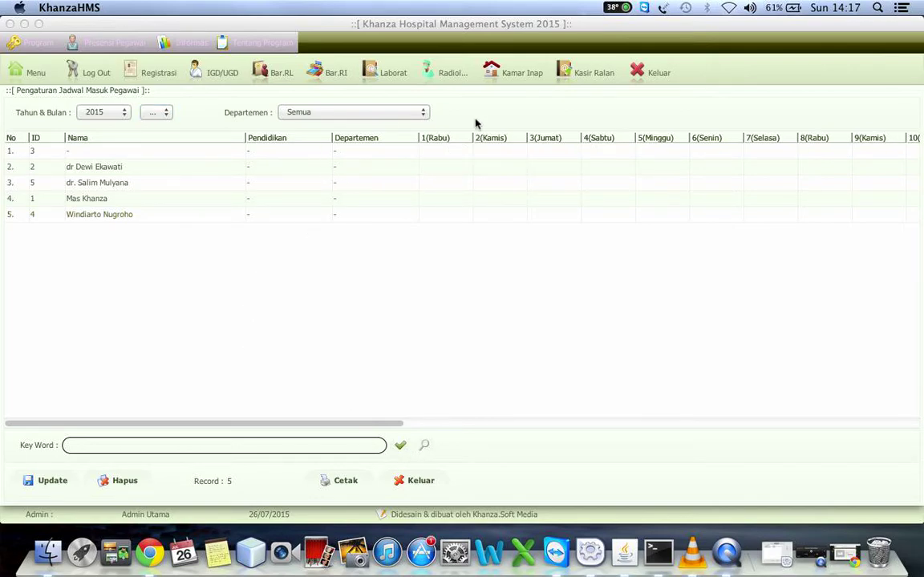
Give row 3 the Pagi shift on 1(Rabu) and Midle Malam1 on 2(Kamis).
{"action": "left_click", "coordinate": [452, 183]}
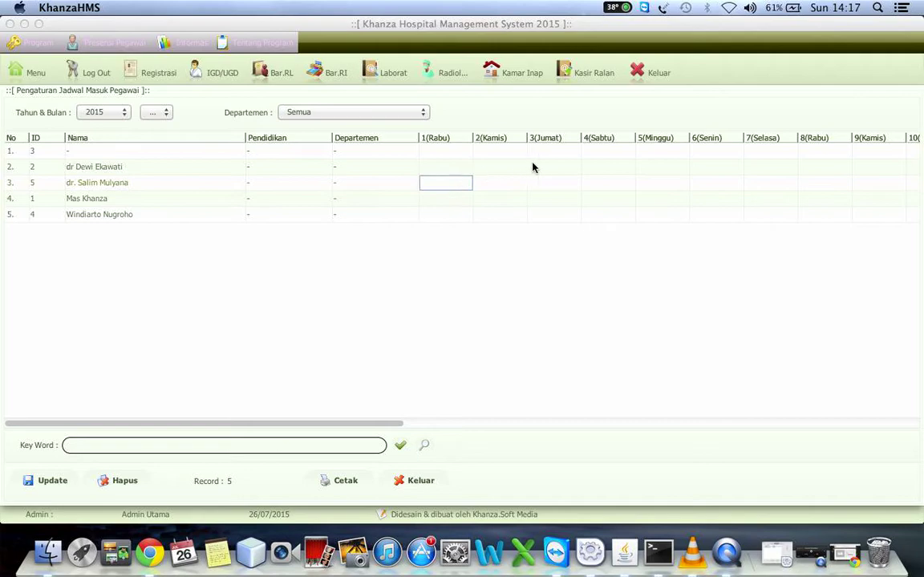
{"action": "left_click", "coordinate": [451, 183]}
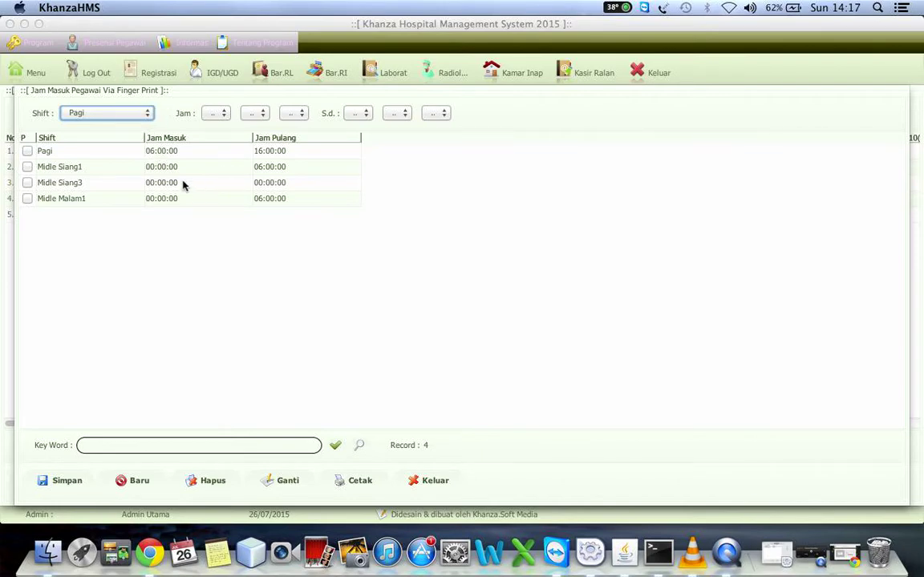
{"action": "double_click", "coordinate": [164, 153]}
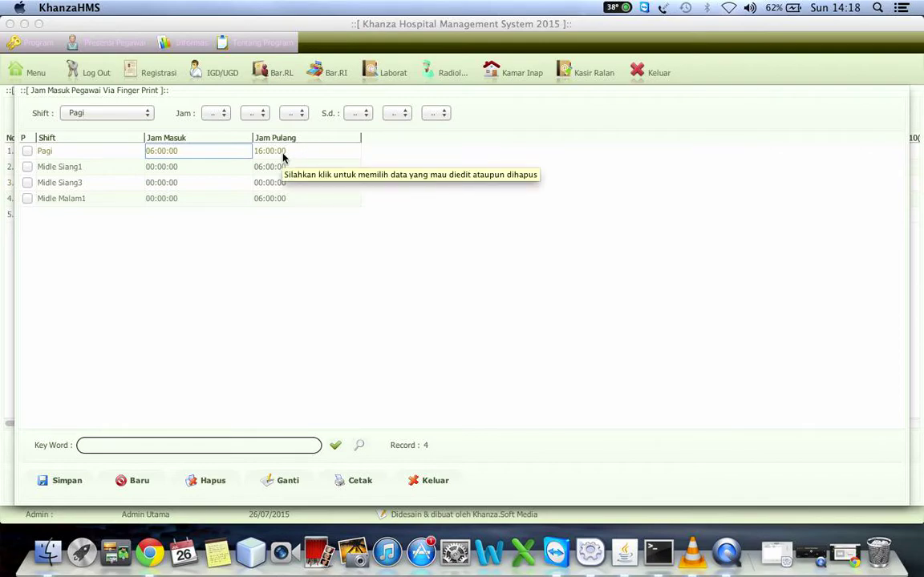
{"action": "key", "text": "Return"}
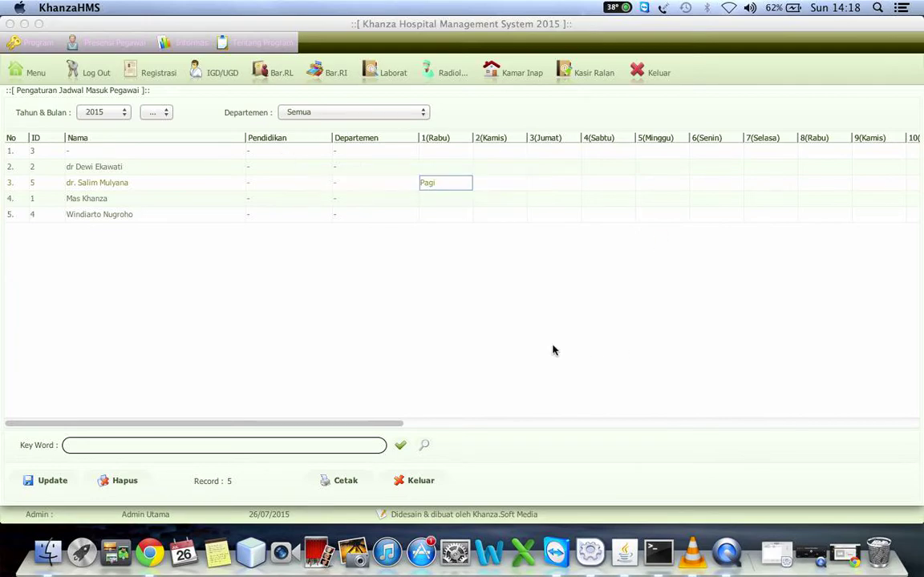
{"action": "double_click", "coordinate": [505, 184]}
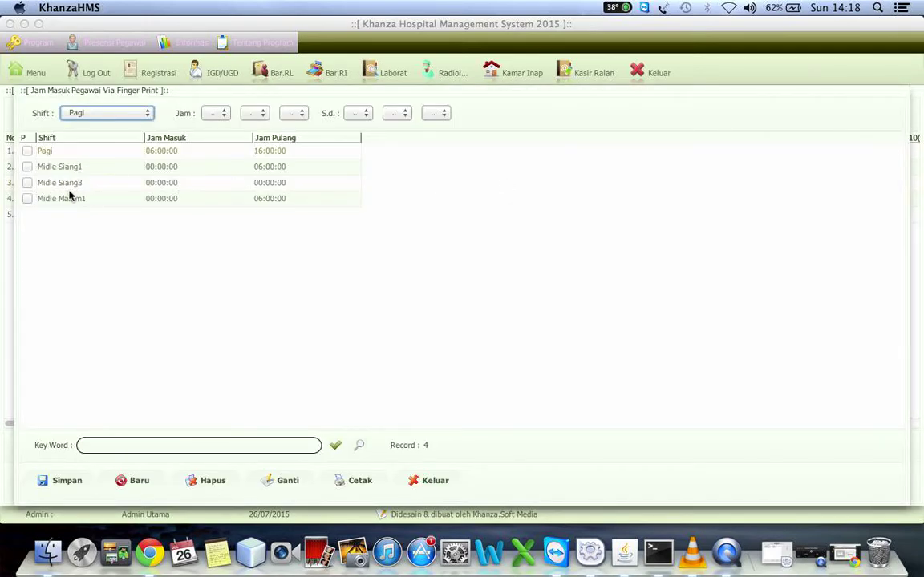
{"action": "left_click", "coordinate": [79, 201]}
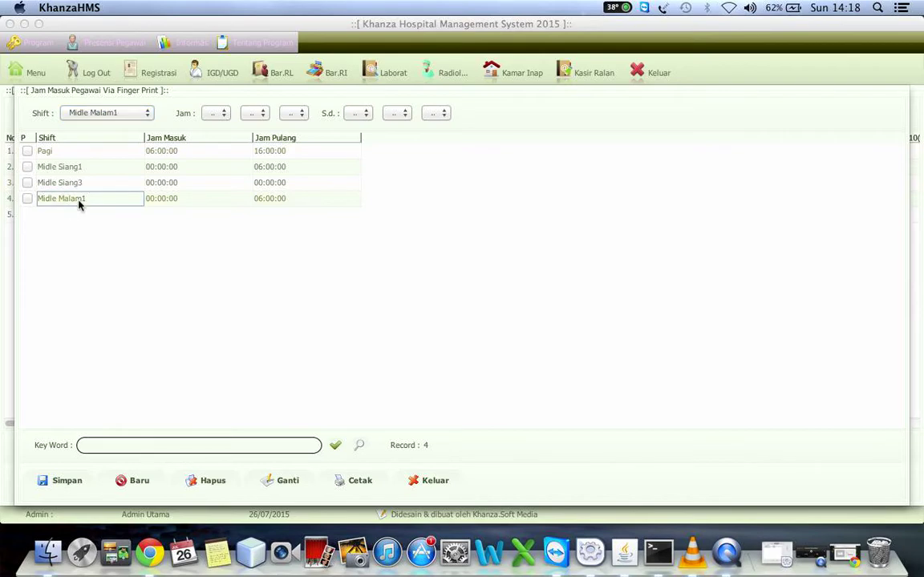
{"action": "double_click", "coordinate": [79, 200]}
Assign Pagi to row 5's 1(Rabu) and Midle Siang1 to row 4's 2(Kamis).
{"action": "double_click", "coordinate": [450, 216]}
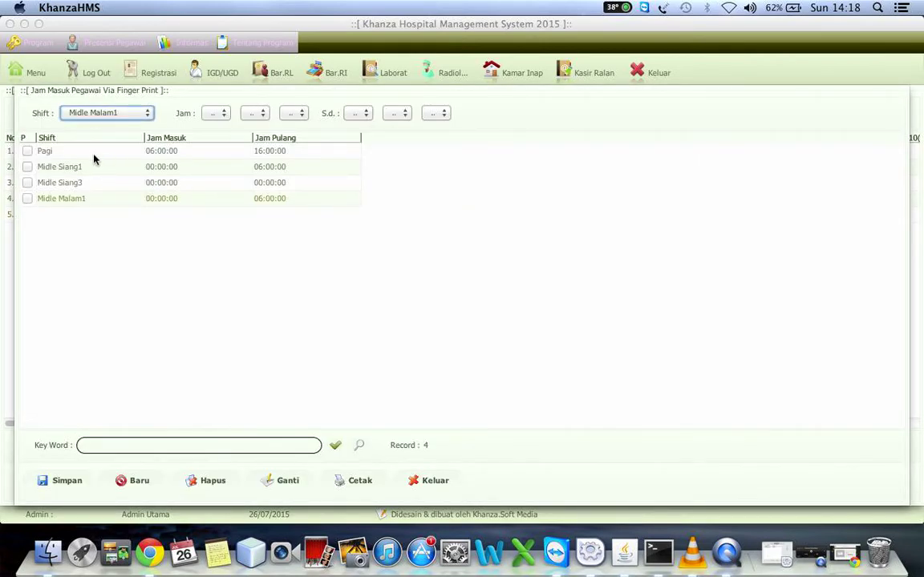
{"action": "double_click", "coordinate": [93, 152]}
{"action": "double_click", "coordinate": [513, 208]}
{"action": "left_click", "coordinate": [154, 170]}
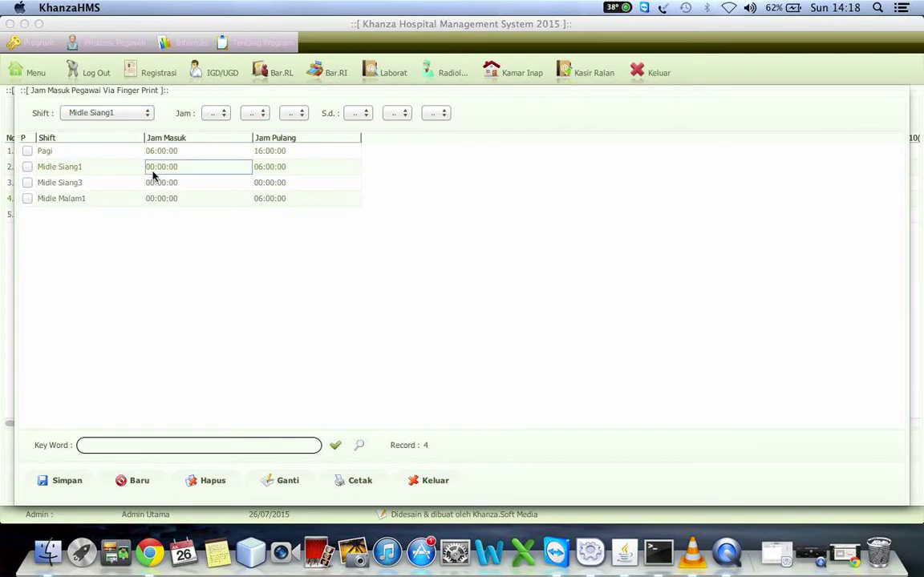
{"action": "double_click", "coordinate": [154, 175]}
Give row 3 Midle Siang1 on 6(Senin) and 4(Sabtu), then save the schedule with Update.
{"action": "left_click", "coordinate": [718, 184]}
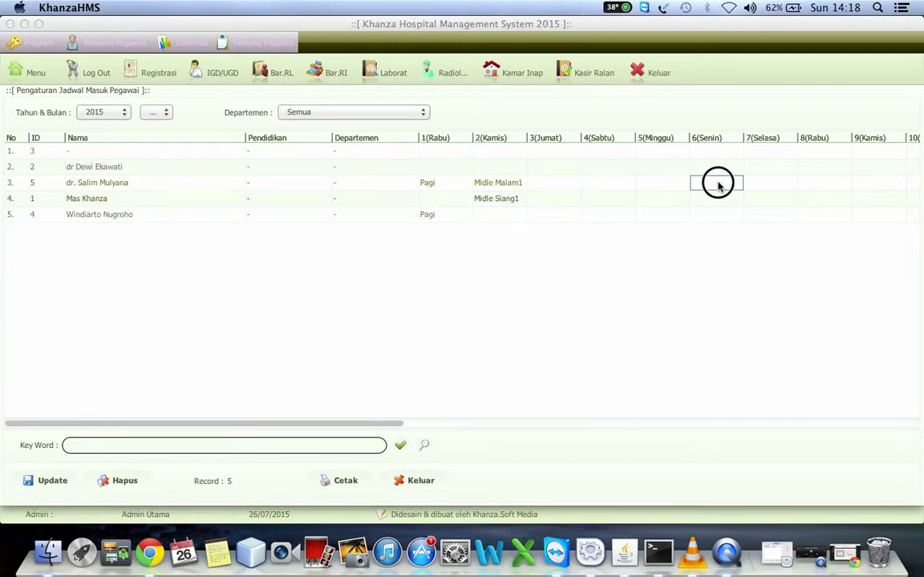
{"action": "double_click", "coordinate": [718, 184]}
{"action": "double_click", "coordinate": [242, 166]}
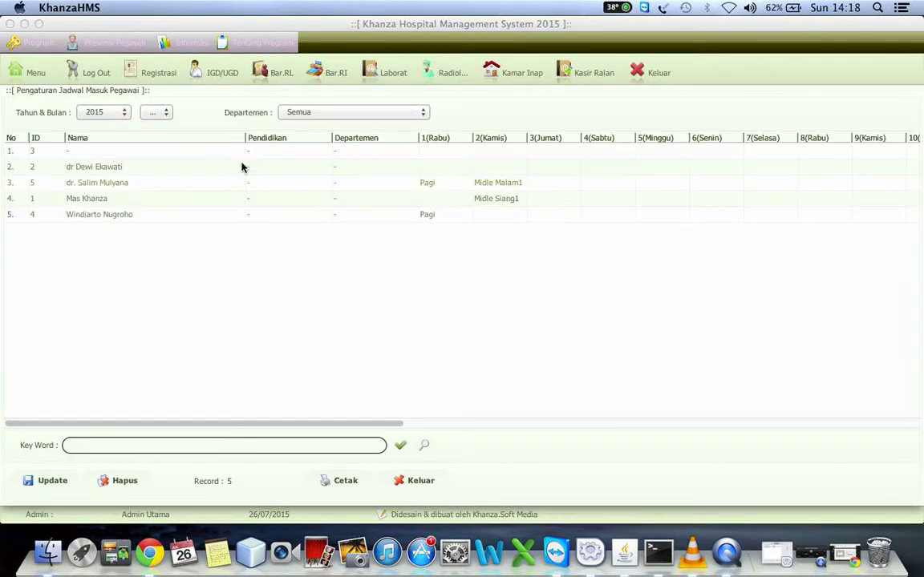
{"action": "left_click", "coordinate": [615, 184]}
{"action": "double_click", "coordinate": [614, 185]}
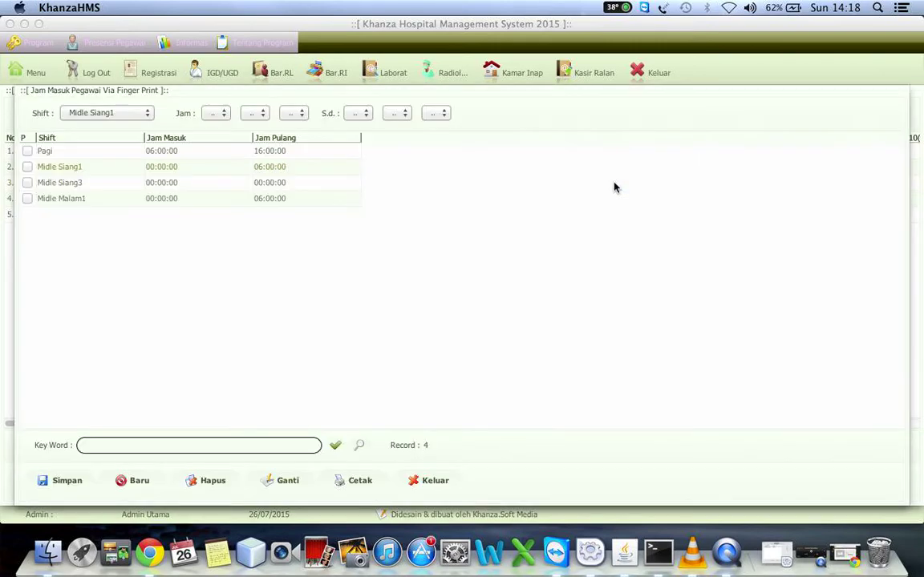
{"action": "left_click", "coordinate": [113, 169]}
{"action": "double_click", "coordinate": [113, 169]}
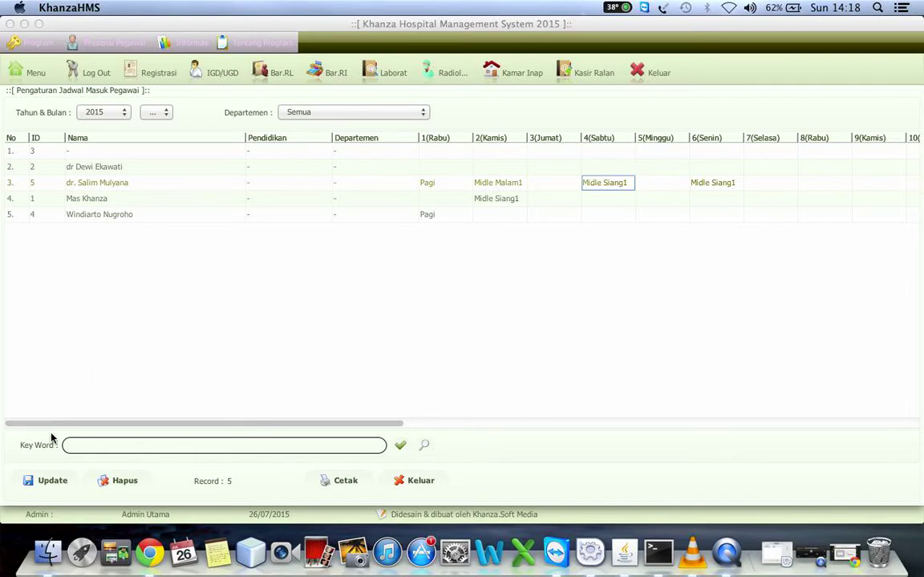
{"action": "left_click", "coordinate": [54, 489]}
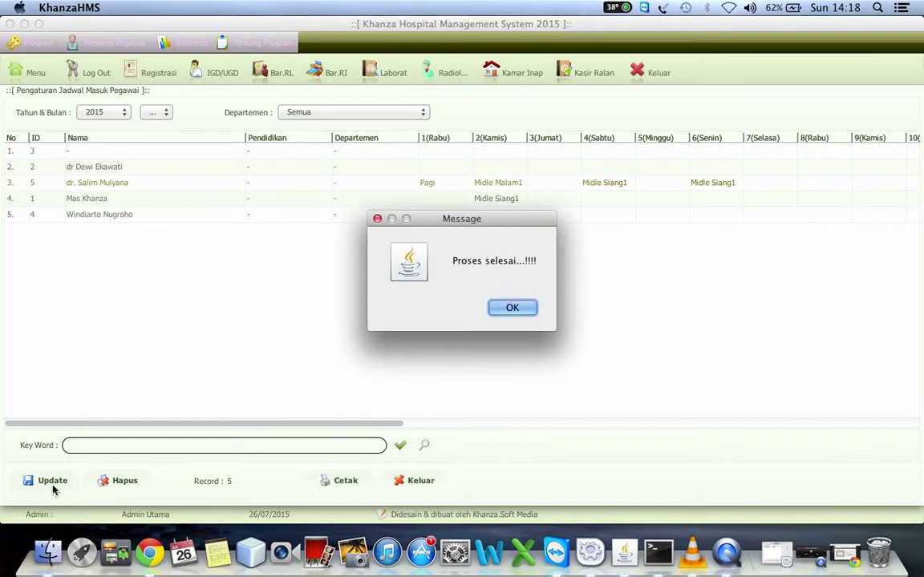
Dismiss the save message and delete row 4's Midle Siang1 entry on 2(Kamis) with Hapus.
{"action": "left_click", "coordinate": [518, 309]}
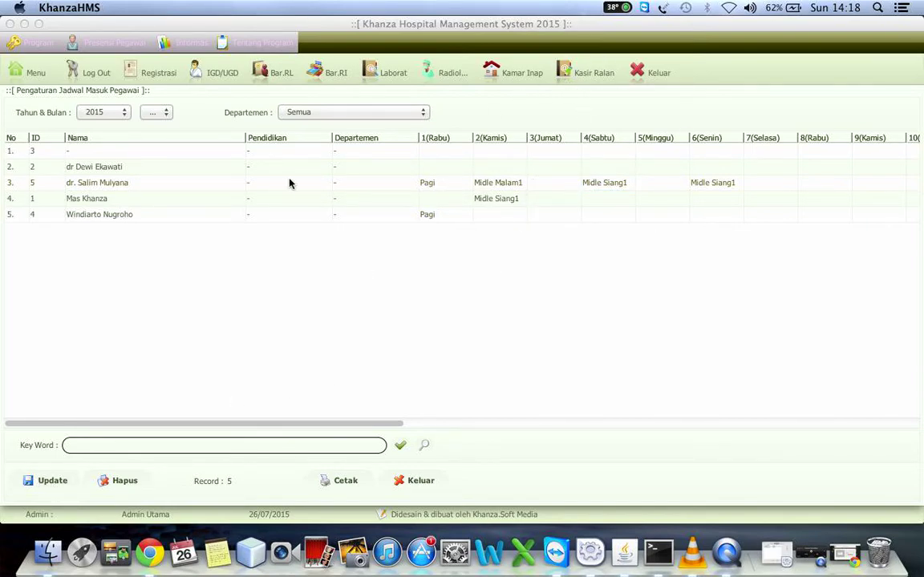
{"action": "left_click", "coordinate": [505, 183]}
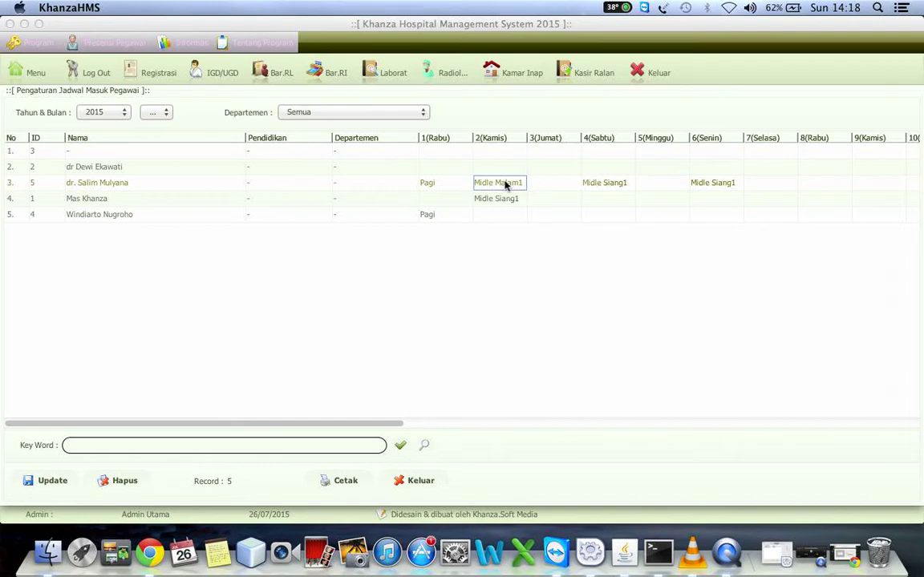
{"action": "left_click", "coordinate": [521, 200]}
{"action": "left_click", "coordinate": [505, 184]}
{"action": "left_click", "coordinate": [545, 182]}
{"action": "left_click", "coordinate": [504, 186]}
{"action": "left_click", "coordinate": [502, 201]}
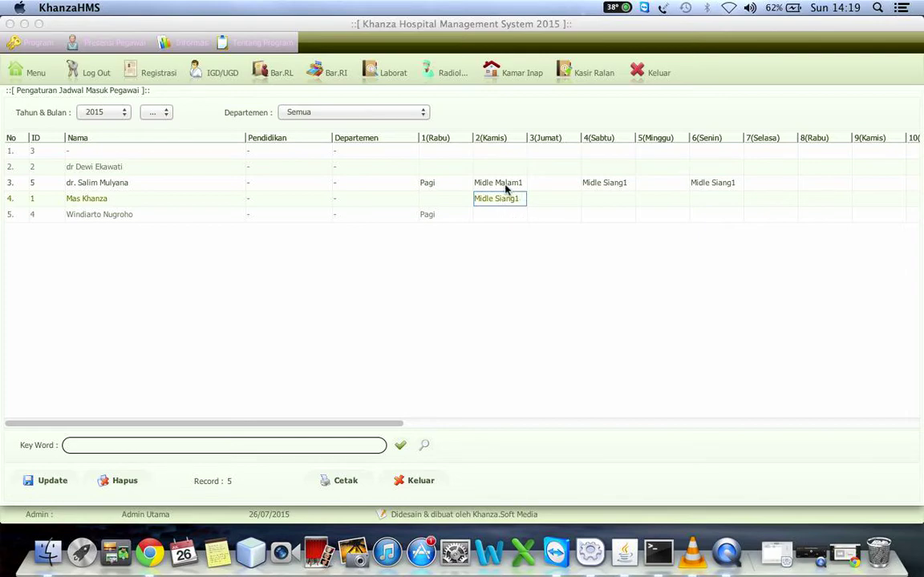
{"action": "left_click", "coordinate": [482, 217]}
{"action": "left_click", "coordinate": [491, 200]}
{"action": "left_click", "coordinate": [117, 483]}
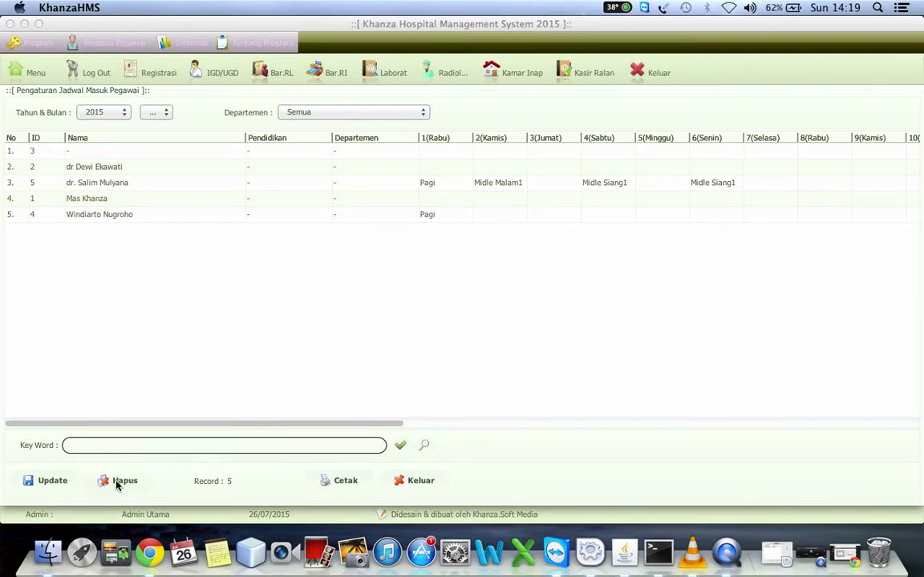
{"action": "left_click", "coordinate": [492, 201]}
Assign Midle Siang1 to row 4's 3(Jumat), save with Update and acknowledge the confirmation.
{"action": "left_click", "coordinate": [502, 182]}
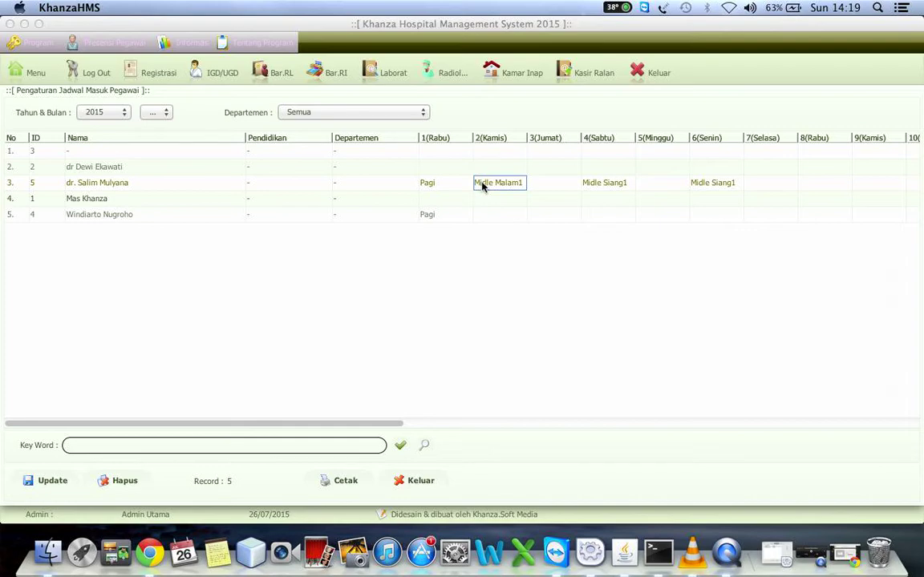
{"action": "double_click", "coordinate": [546, 201]}
{"action": "double_click", "coordinate": [218, 169]}
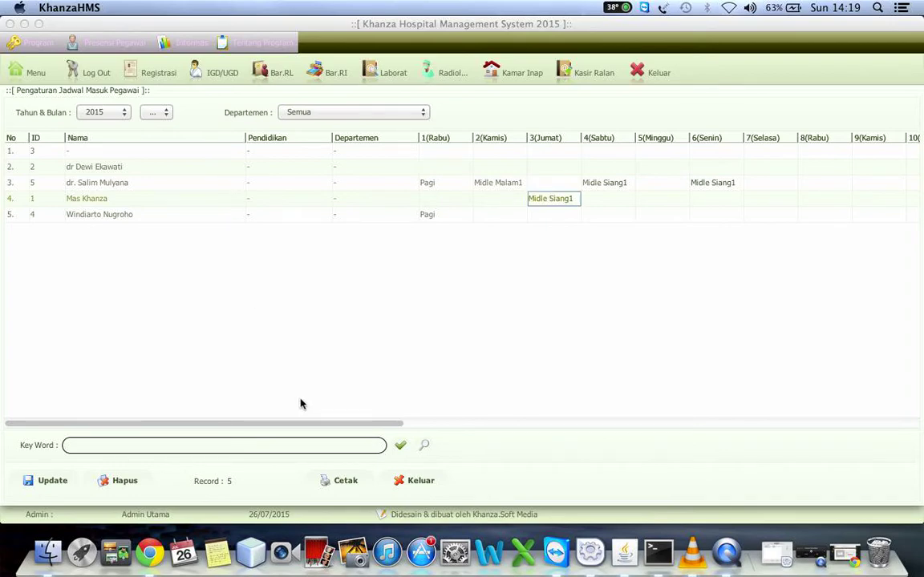
{"action": "left_click", "coordinate": [48, 479]}
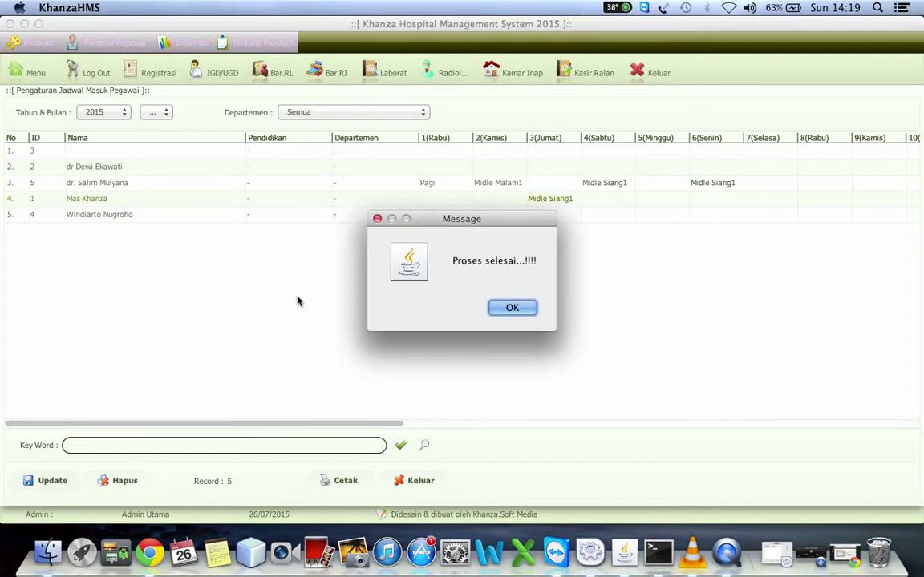
{"action": "left_click", "coordinate": [513, 307]}
{"action": "left_click", "coordinate": [503, 186]}
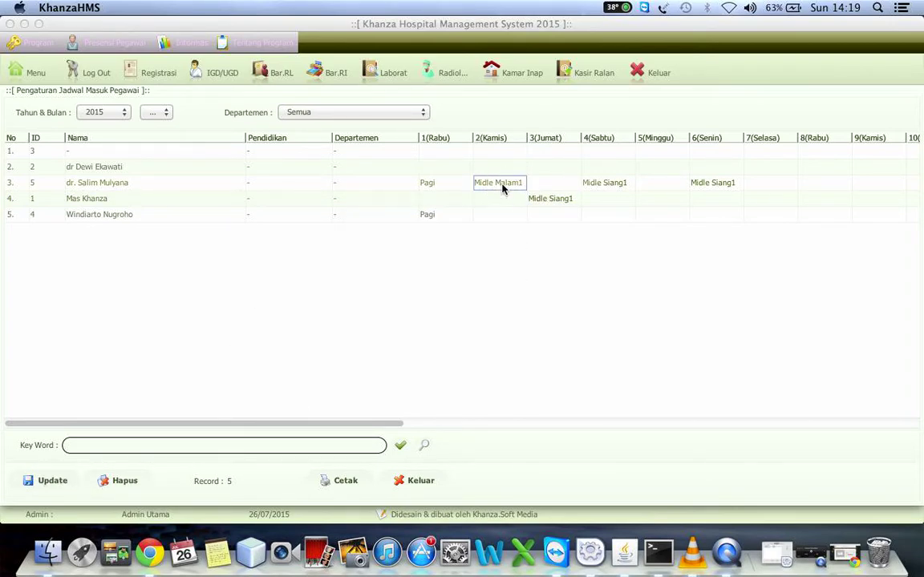
Generate the July 2015 schedule report using the Tampilkan Semua layout and view the preview.
{"action": "left_click", "coordinate": [403, 447]}
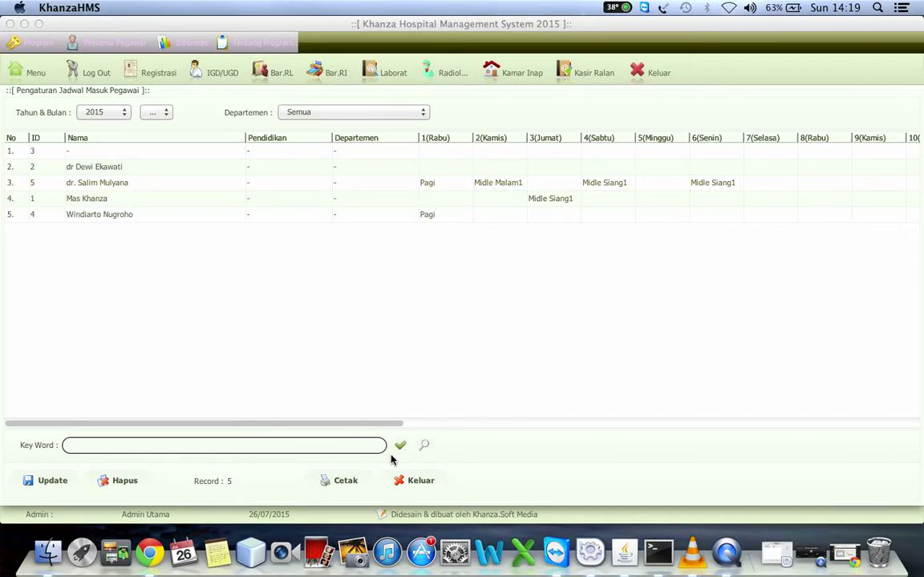
{"action": "left_click", "coordinate": [346, 481]}
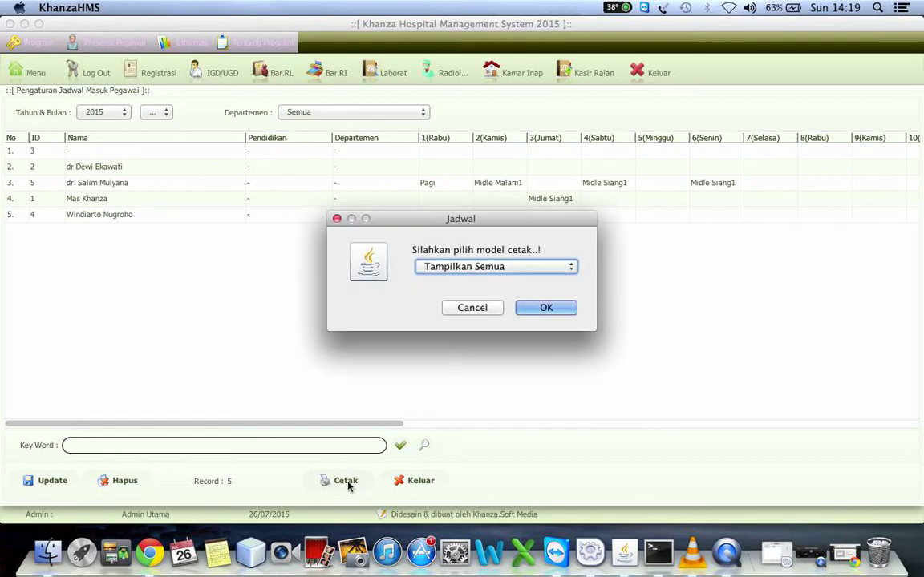
{"action": "left_click", "coordinate": [484, 267]}
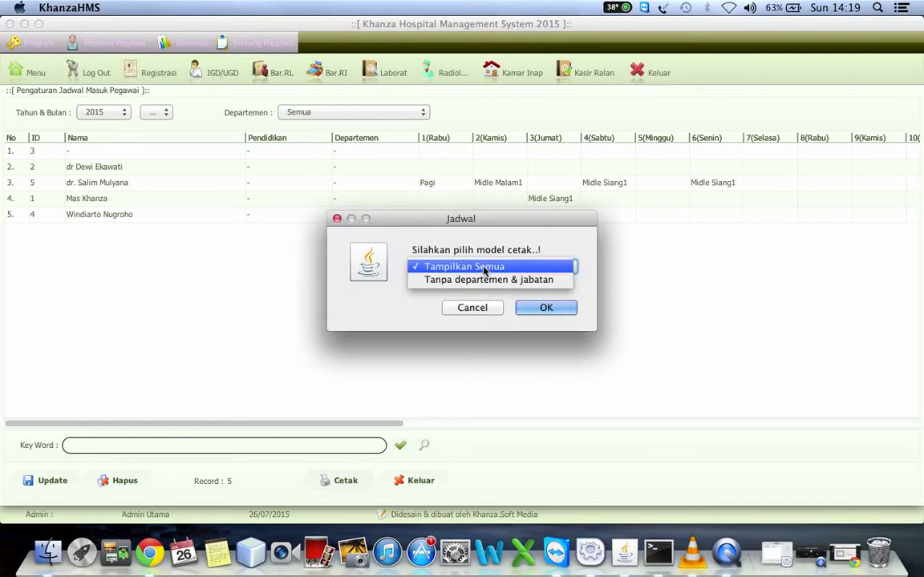
{"action": "left_click", "coordinate": [484, 268]}
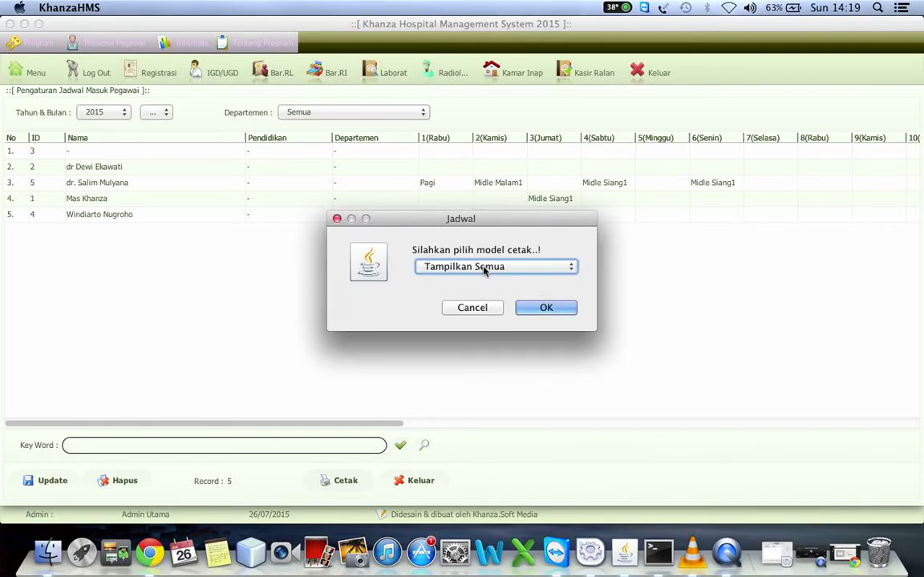
{"action": "left_click", "coordinate": [552, 312]}
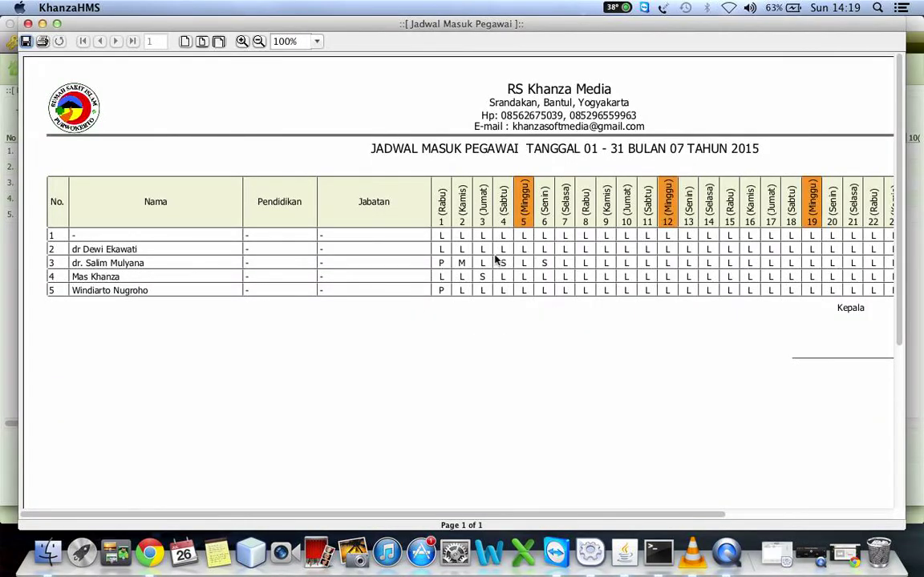
{"action": "left_click_drag", "start_coordinate": [495, 516], "coordinate": [355, 515]}
Preview the July 2015 schedule in the 'Tanpa departemen & jabatan' layout, scroll through all 31 days, then close it.
{"action": "left_click", "coordinate": [28, 23]}
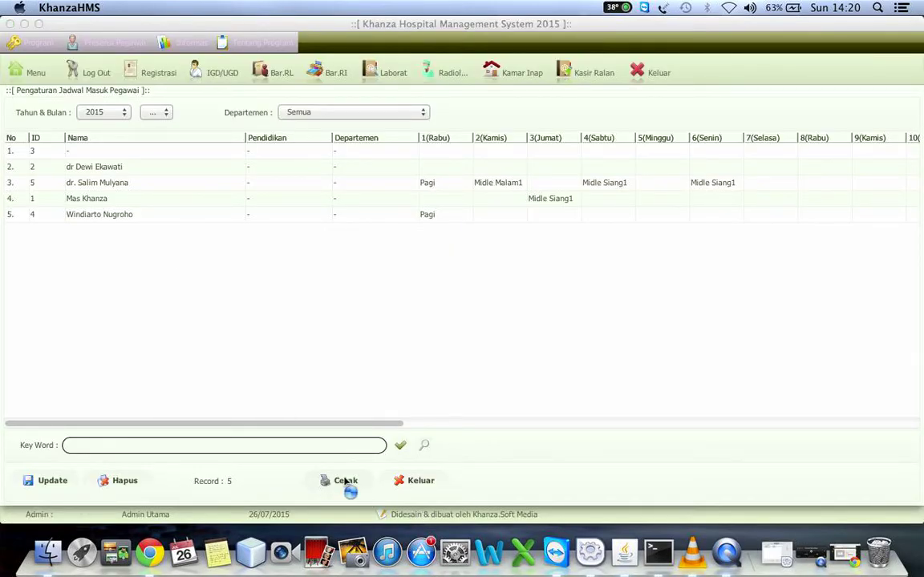
{"action": "left_click", "coordinate": [347, 483]}
{"action": "left_click", "coordinate": [446, 270]}
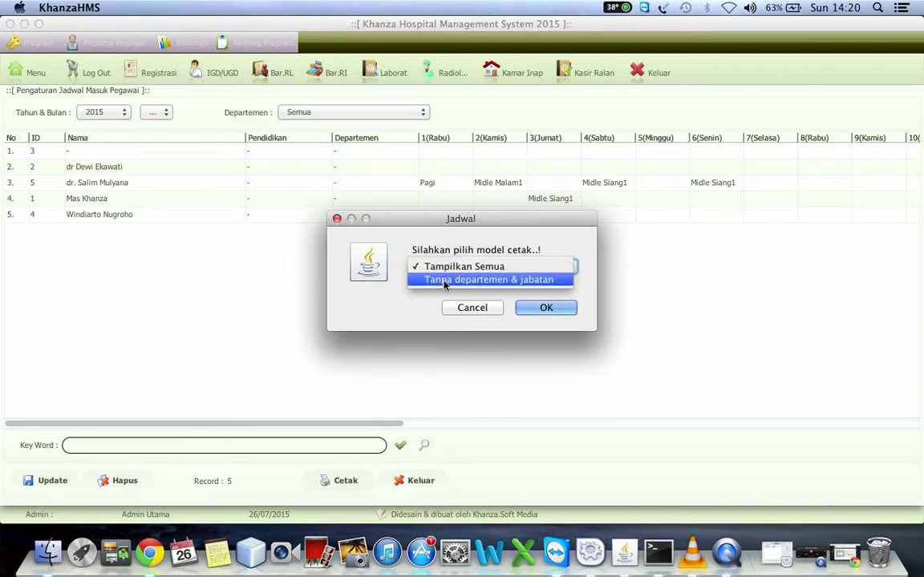
{"action": "left_click", "coordinate": [446, 279]}
{"action": "left_click", "coordinate": [565, 308]}
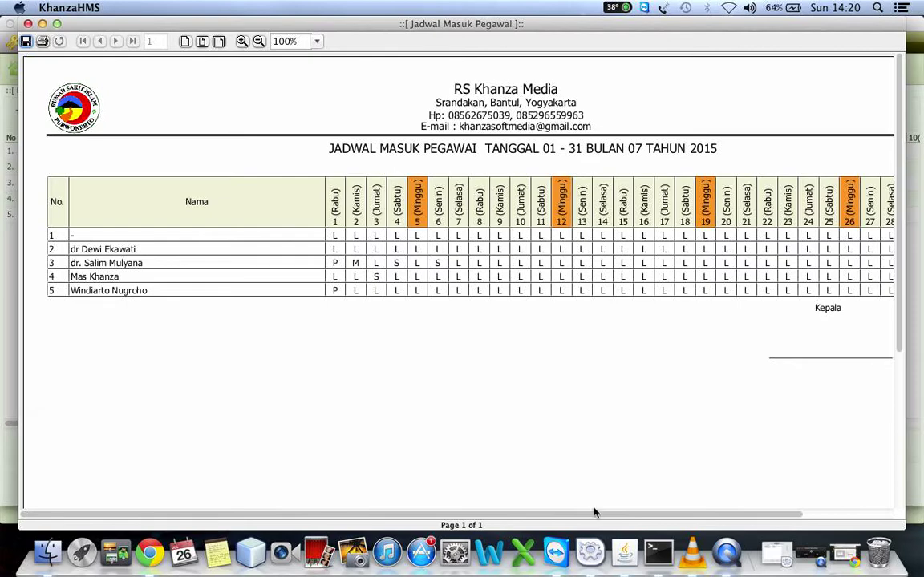
{"action": "left_click_drag", "start_coordinate": [583, 517], "coordinate": [752, 499]}
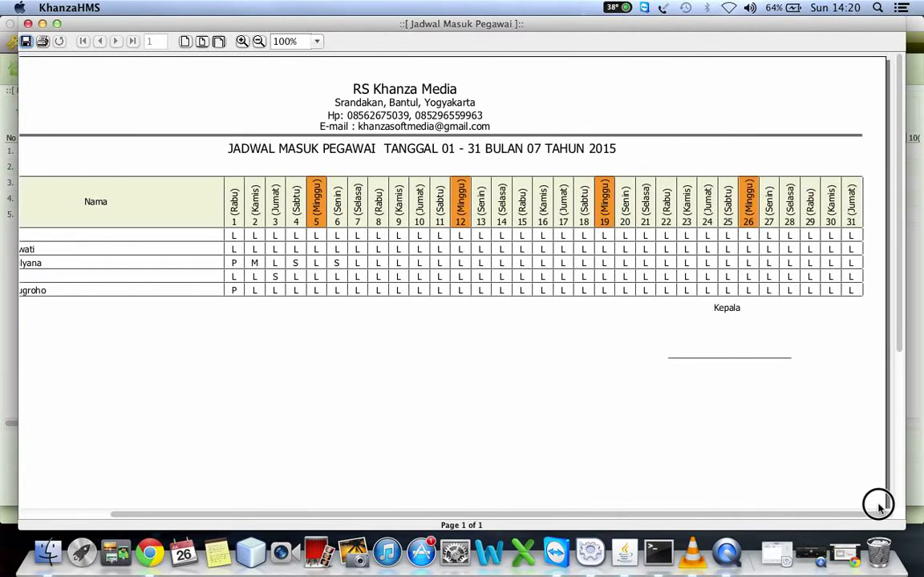
{"action": "scroll", "coordinate": [865, 491], "scroll_direction": "down", "scroll_amount": 3}
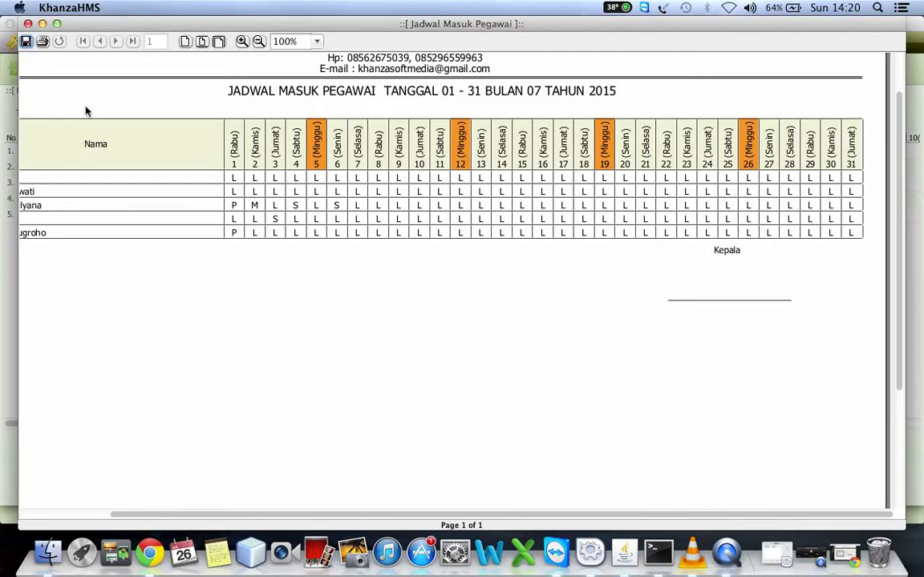
{"action": "left_click", "coordinate": [28, 23]}
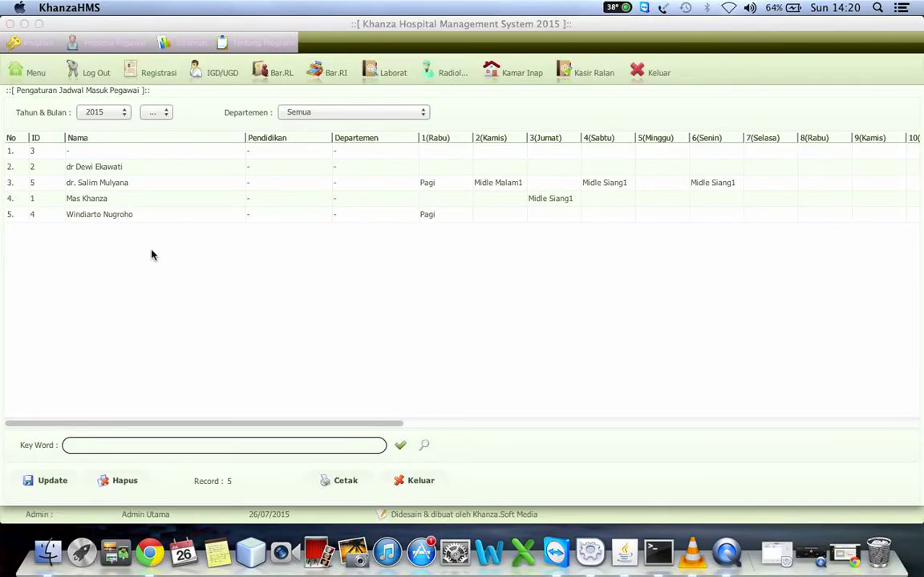
Set row 5's 2(Kamis) to Midle Siang1, then exit the schedule form to the main menu.
{"action": "left_click", "coordinate": [500, 216]}
{"action": "left_click", "coordinate": [501, 216]}
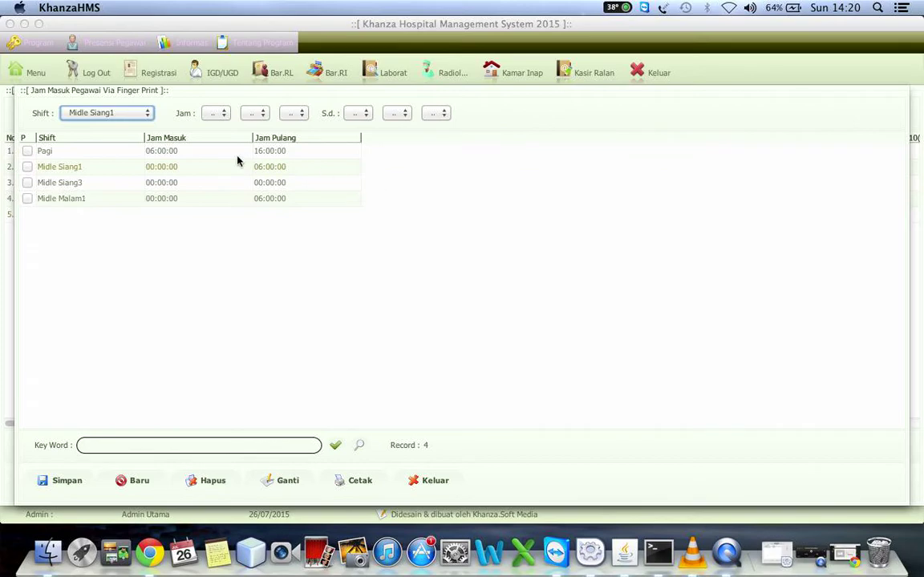
{"action": "left_click", "coordinate": [421, 479]}
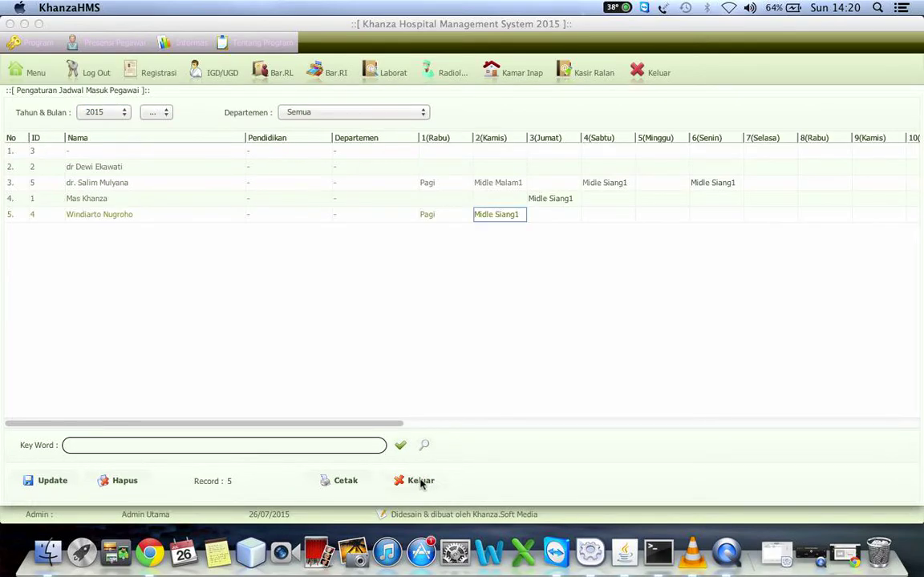
{"action": "left_click", "coordinate": [421, 481]}
{"action": "left_click", "coordinate": [24, 73]}
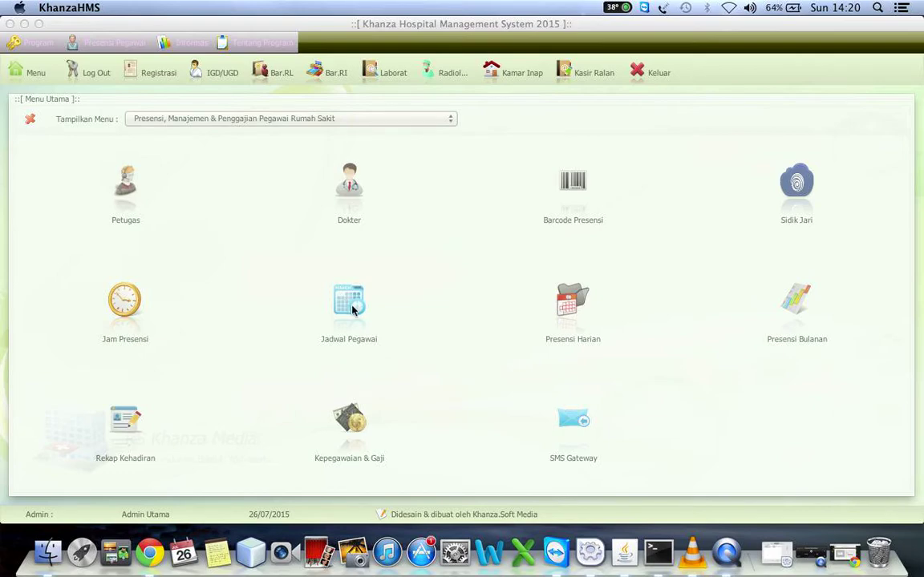
View Presensi Harian for 26-07-2015 and Presensi Bulanan, then open the Rekap Kehadiran summary.
{"action": "left_click", "coordinate": [561, 312]}
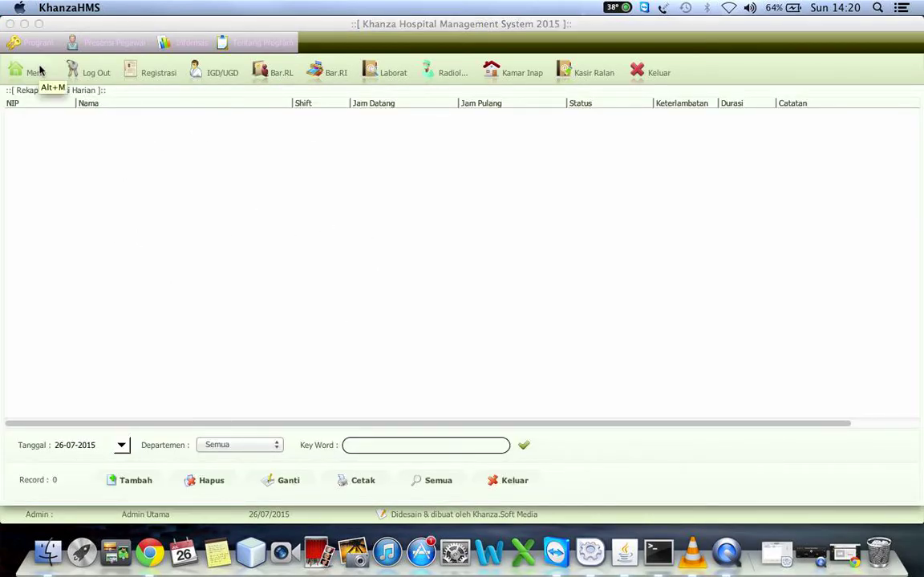
{"action": "left_click", "coordinate": [121, 445]}
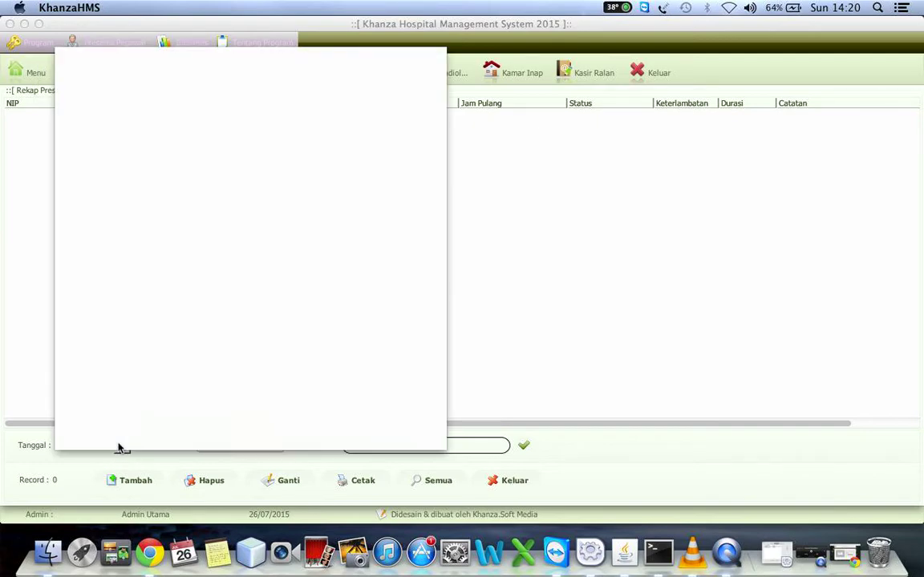
{"action": "left_click", "coordinate": [239, 458]}
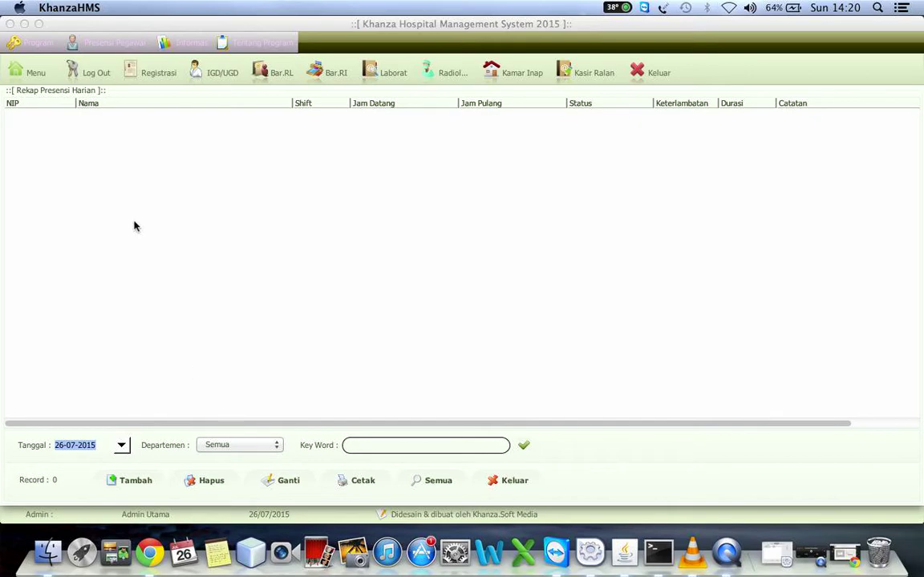
{"action": "left_click", "coordinate": [34, 73]}
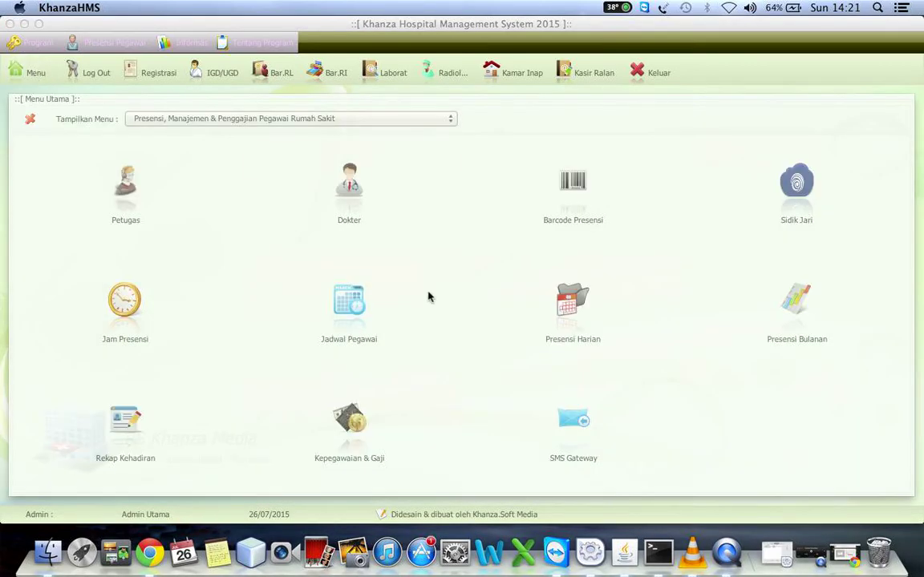
{"action": "left_click", "coordinate": [796, 302]}
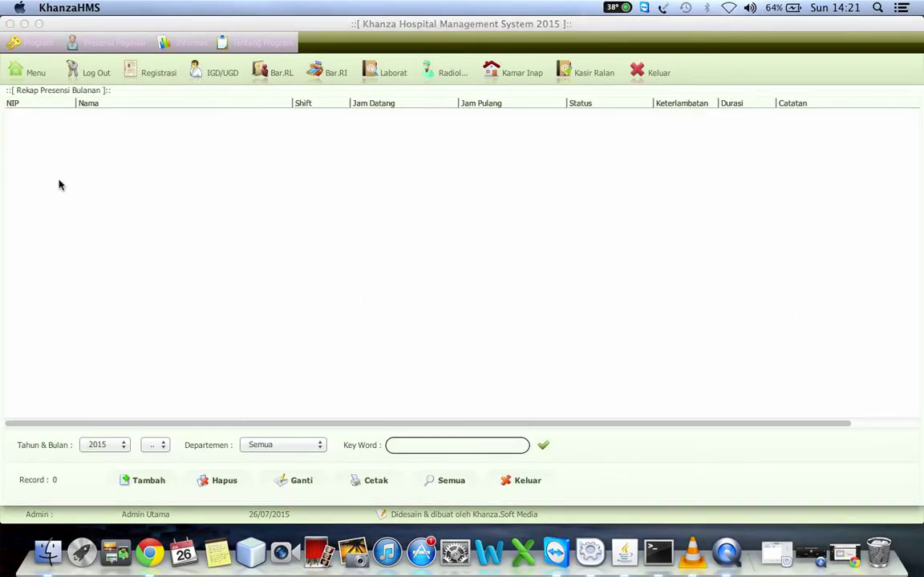
{"action": "left_click", "coordinate": [31, 74]}
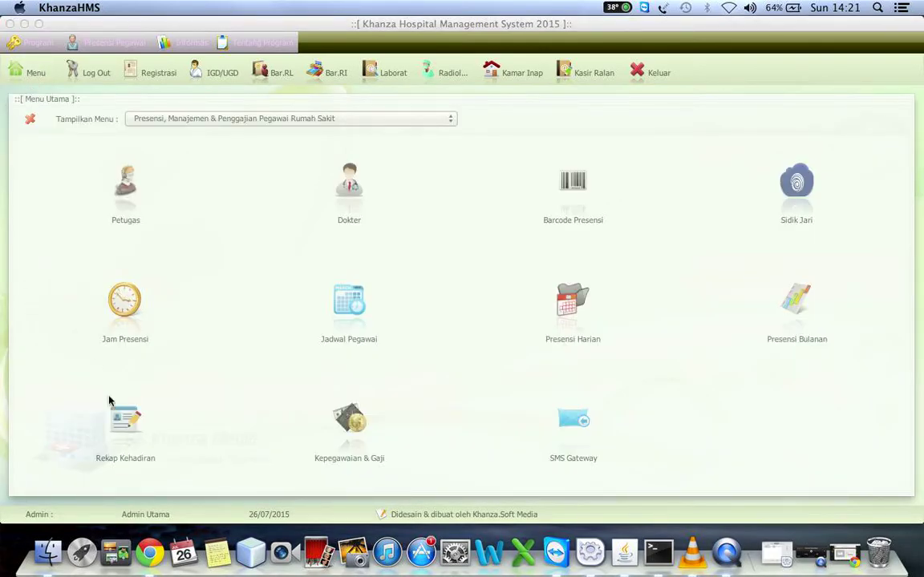
{"action": "left_click", "coordinate": [126, 433]}
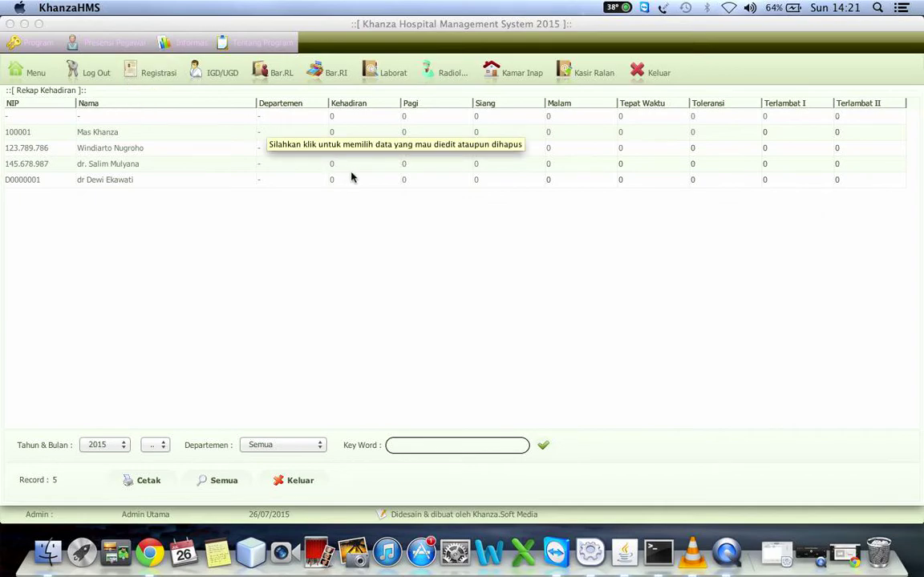
Step through the first employee's attendance and lateness columns in the Rekap Kehadiran table.
{"action": "left_click", "coordinate": [349, 121]}
{"action": "key", "text": "Tab"}
{"action": "key", "text": "Tab"}
{"action": "key", "text": "Tab"}
{"action": "key", "text": "Tab"}
{"action": "key", "text": "Tab"}
{"action": "key", "text": "Tab"}
{"action": "key", "text": "Tab"}
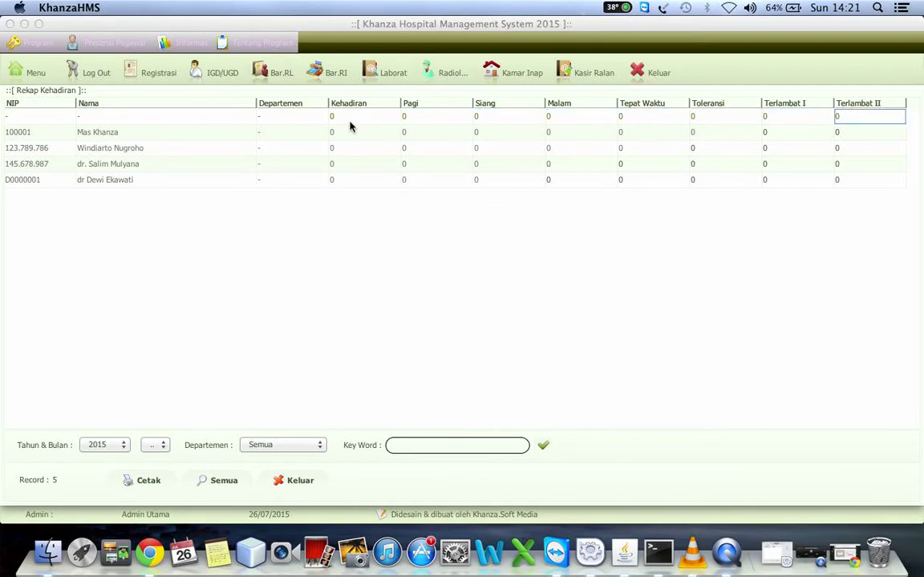
{"action": "key", "text": "shift+Tab"}
{"action": "key", "text": "shift+Tab"}
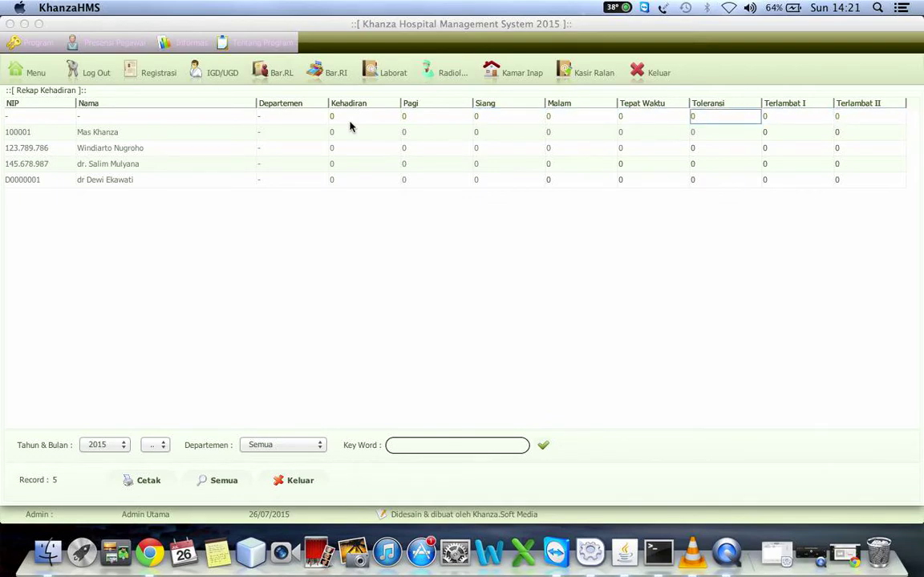
{"action": "key", "text": "Tab"}
{"action": "key", "text": "Tab"}
{"action": "key", "text": "shift+Tab"}
{"action": "key", "text": "shift+Tab"}
{"action": "key", "text": "Tab"}
{"action": "key", "text": "shift+Tab"}
{"action": "key", "text": "Tab"}
{"action": "key", "text": "Tab"}
{"action": "key", "text": "shift+Tab"}
{"action": "key", "text": "shift+Tab"}
{"action": "key", "text": "shift+Tab"}
{"action": "key", "text": "shift+Tab"}
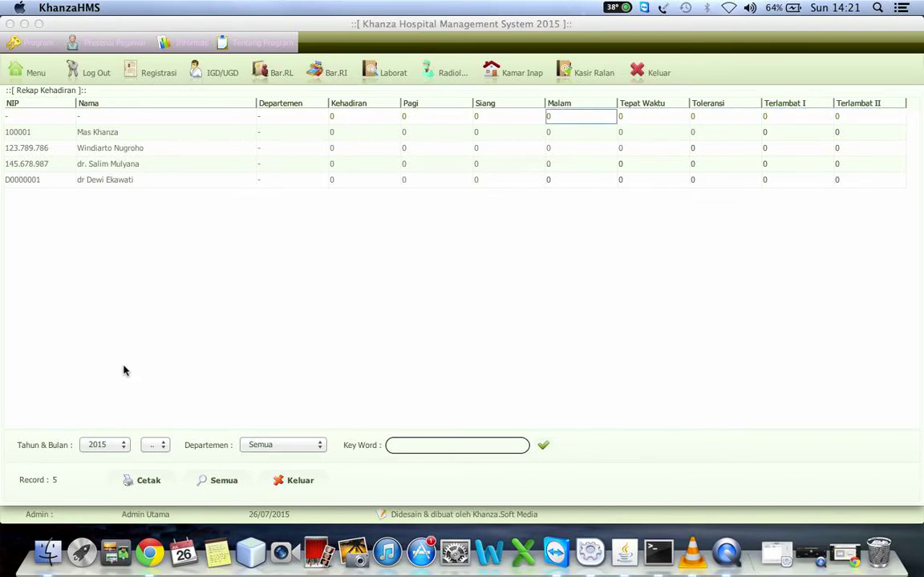
Preview the monthly attendance recap report for the five staff, close it and return to Menu.
{"action": "left_click", "coordinate": [146, 480]}
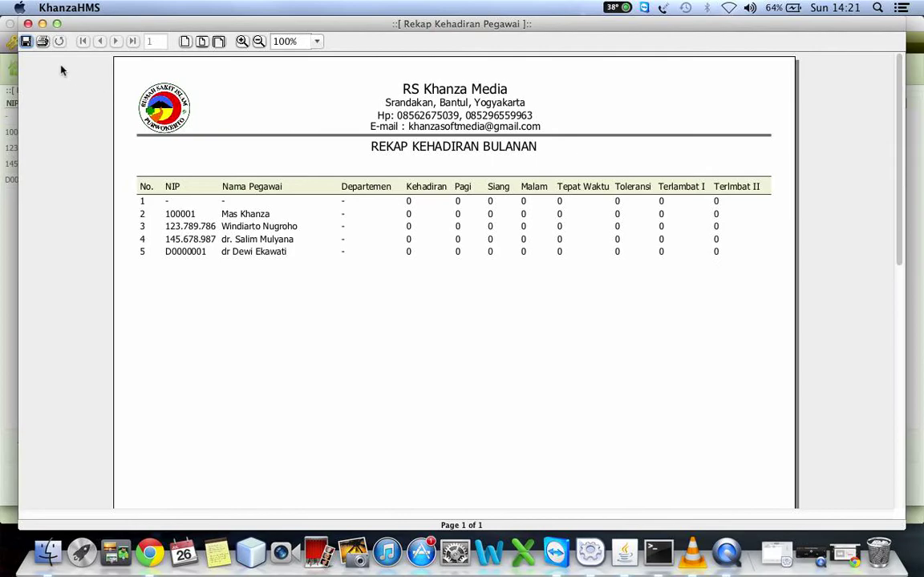
{"action": "left_click", "coordinate": [27, 24]}
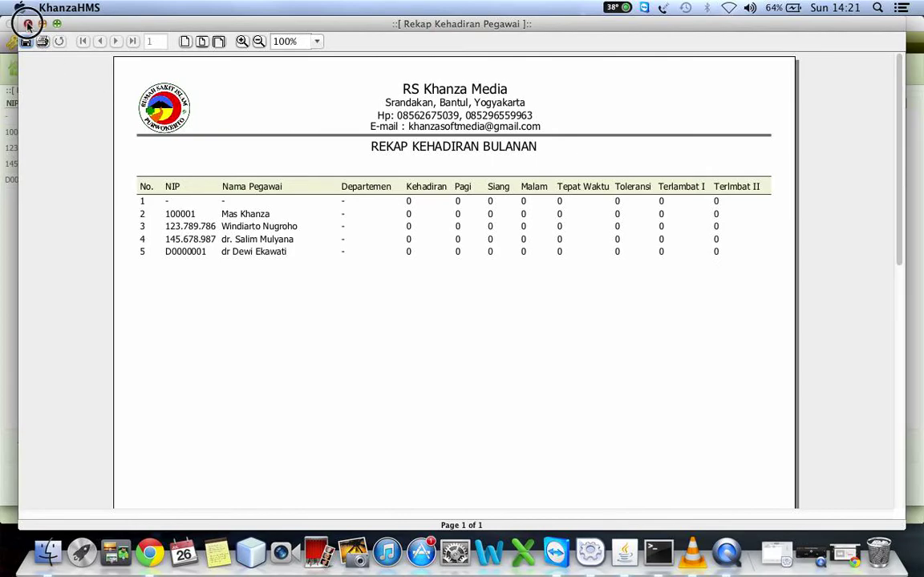
{"action": "left_click", "coordinate": [25, 72]}
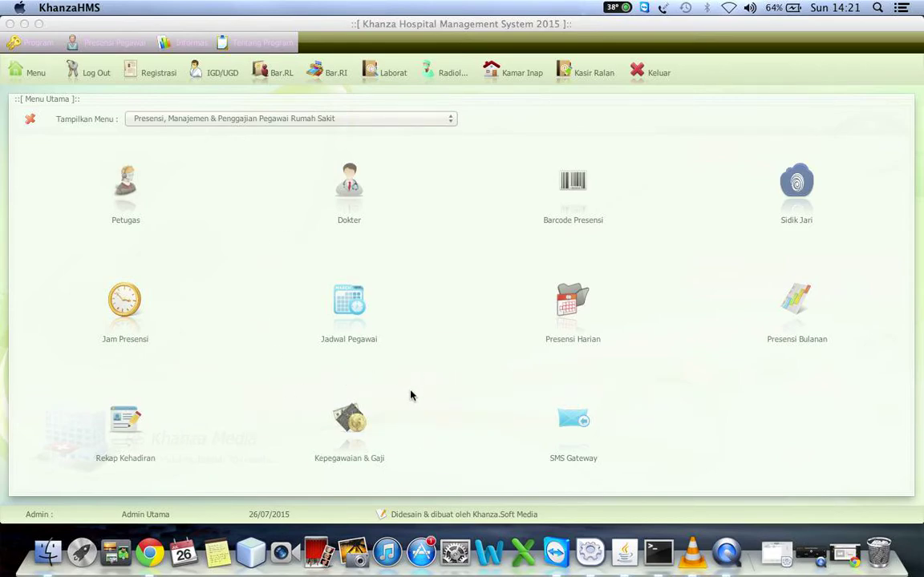
{"action": "left_click", "coordinate": [351, 431]}
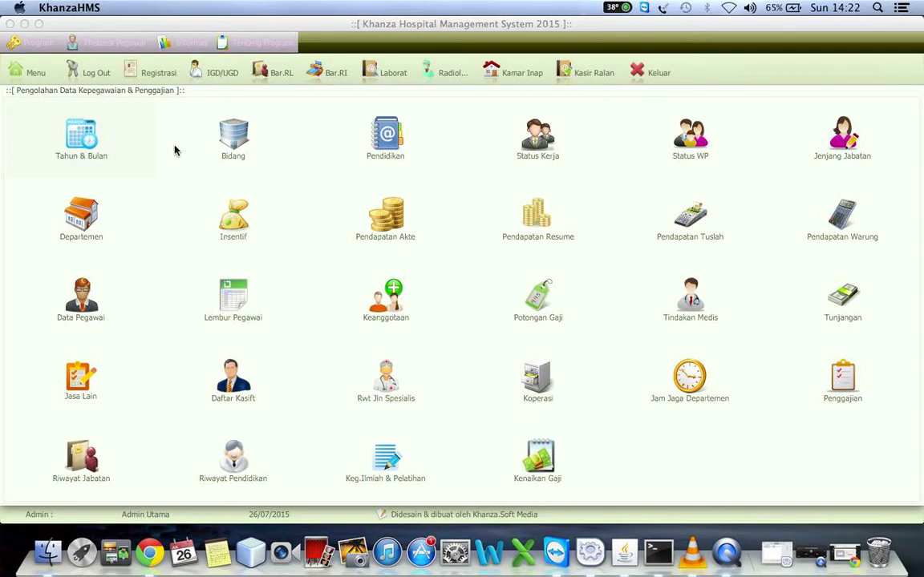
{"action": "left_click", "coordinate": [75, 298]}
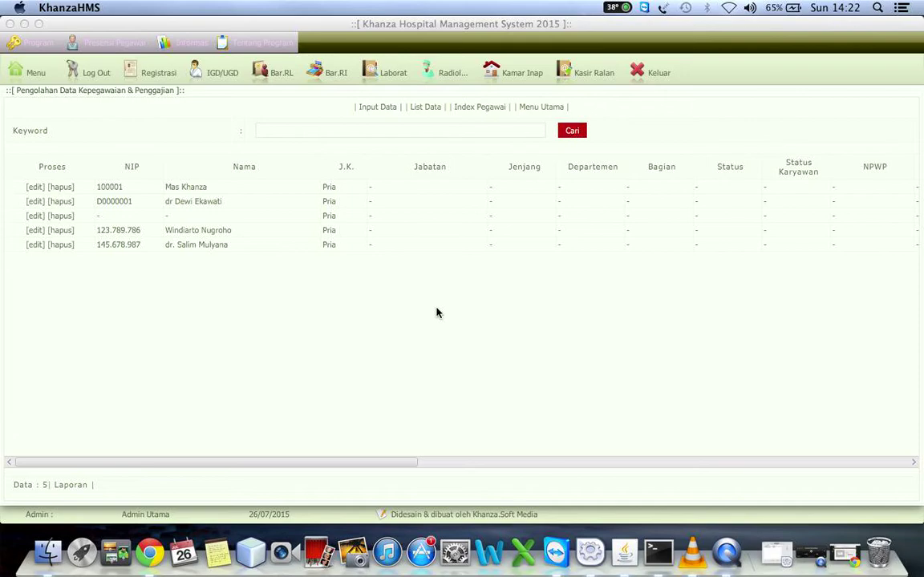
{"action": "left_click", "coordinate": [380, 109]}
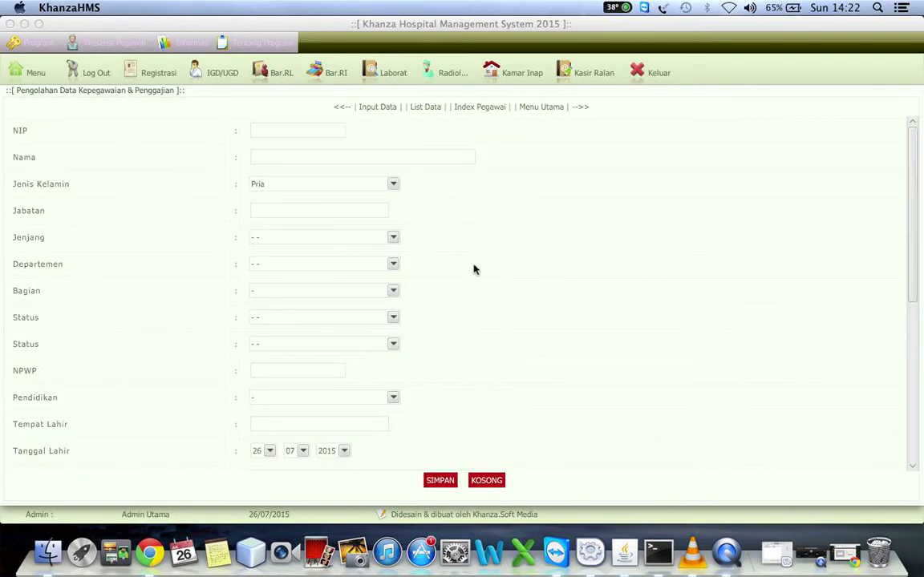
{"action": "left_click", "coordinate": [431, 109]}
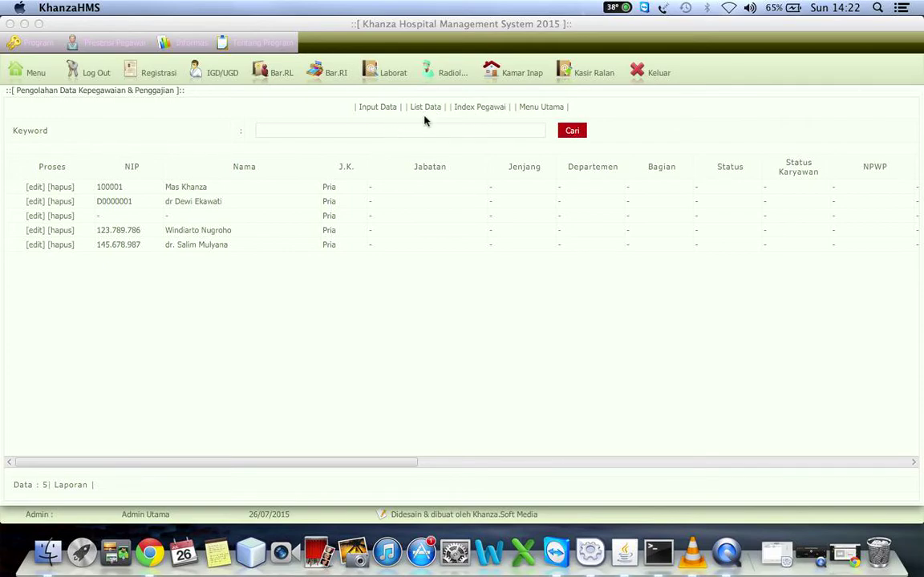
{"action": "left_click", "coordinate": [38, 78]}
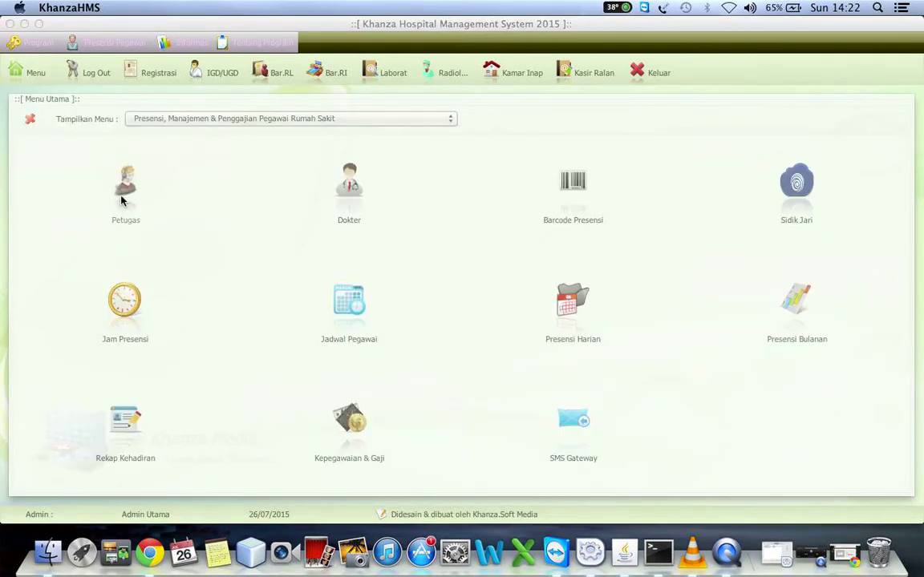
Open the Data Petugas form and try filling it from the last and blank lookup entries.
{"action": "left_click", "coordinate": [125, 193]}
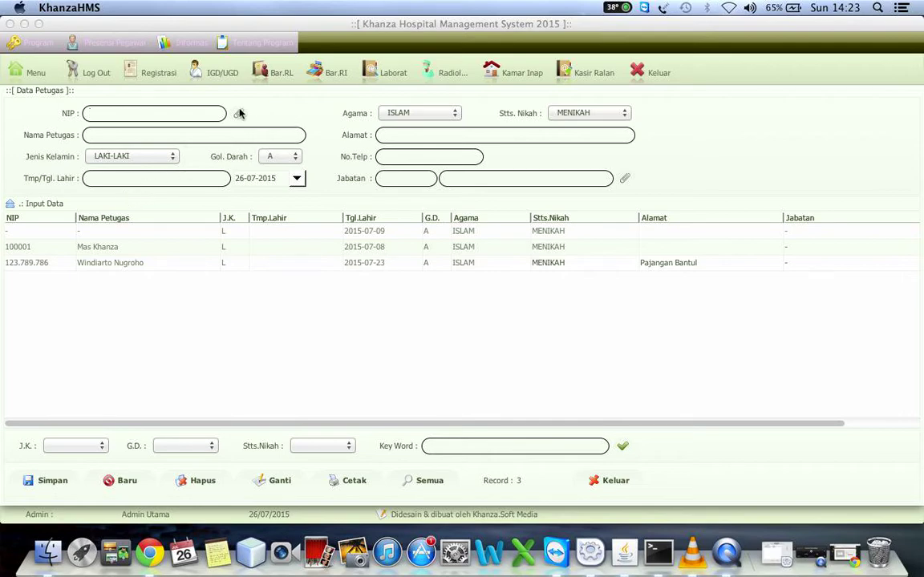
{"action": "left_click", "coordinate": [239, 114]}
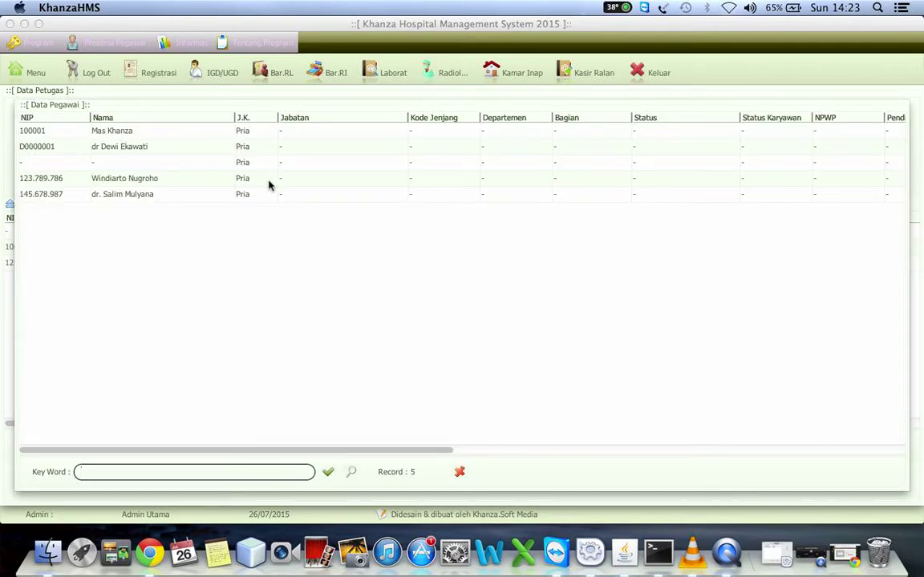
{"action": "left_click", "coordinate": [260, 195]}
{"action": "double_click", "coordinate": [260, 195]}
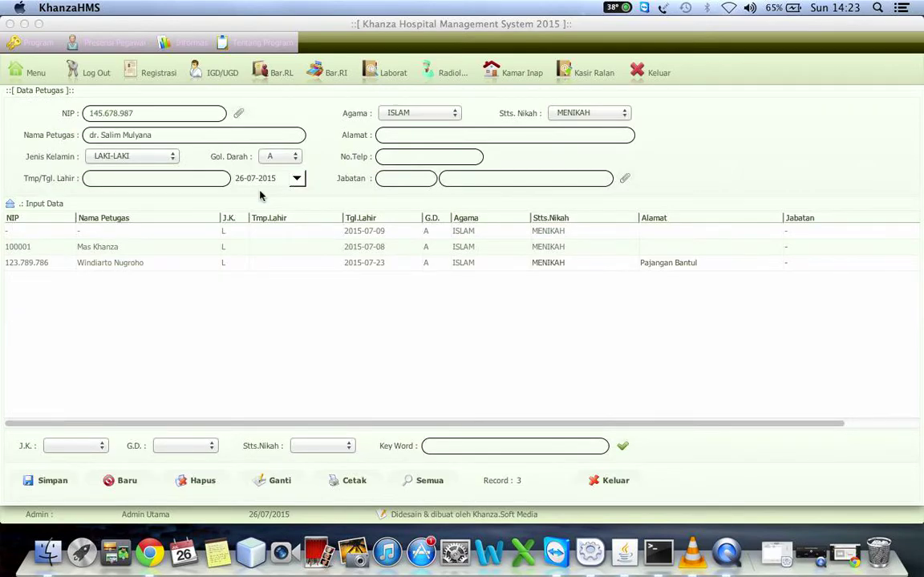
{"action": "left_click", "coordinate": [240, 111]}
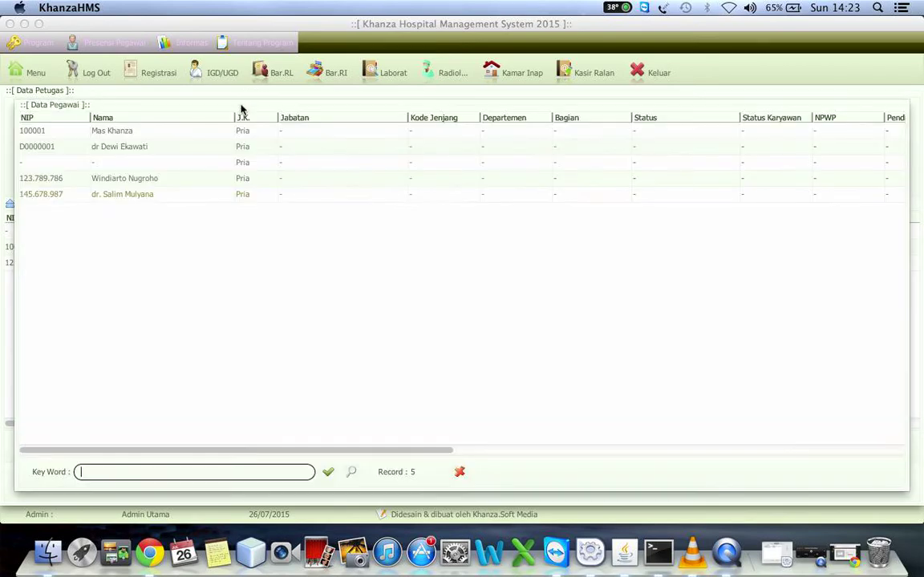
{"action": "left_click", "coordinate": [160, 164]}
{"action": "double_click", "coordinate": [160, 164]}
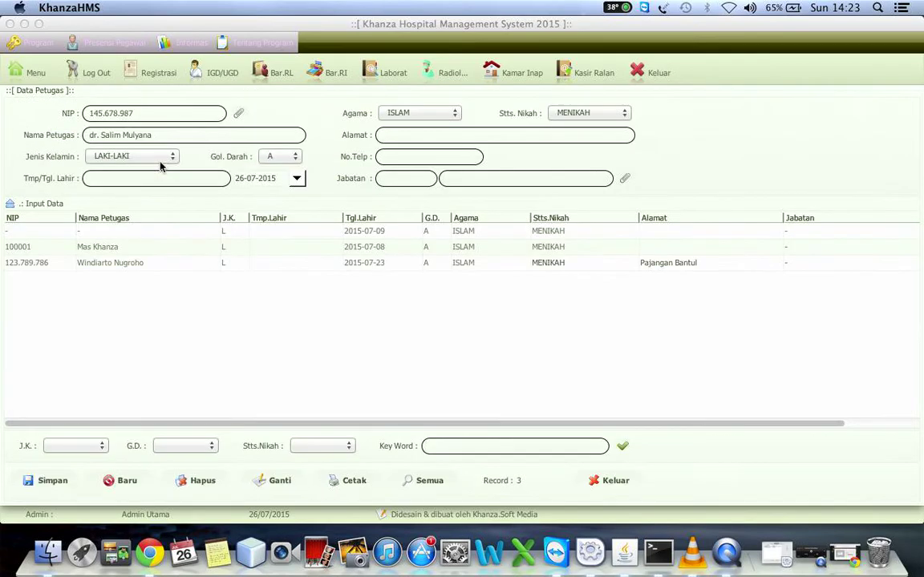
Load the chosen employee's record from the lookup, then return to the main menu.
{"action": "left_click", "coordinate": [239, 113]}
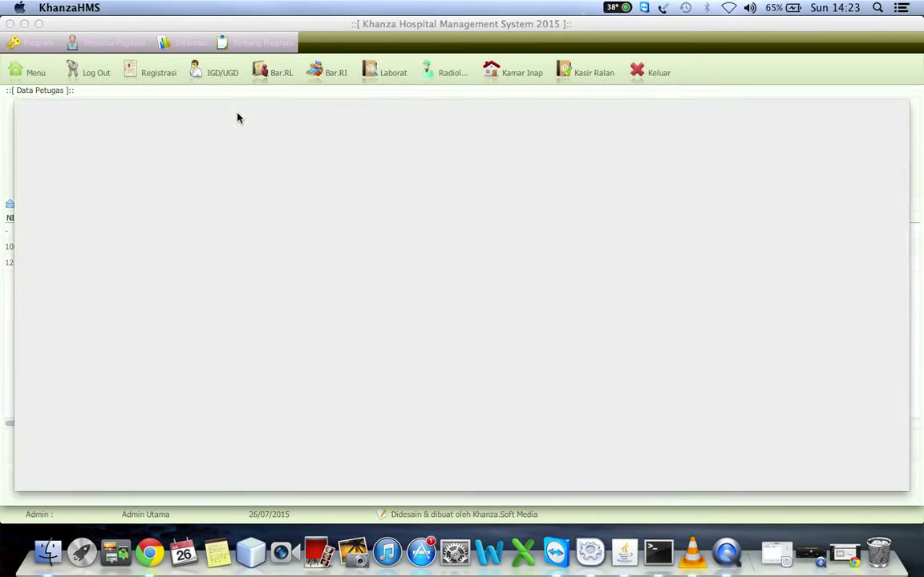
{"action": "left_click", "coordinate": [198, 194]}
{"action": "key", "text": "Return"}
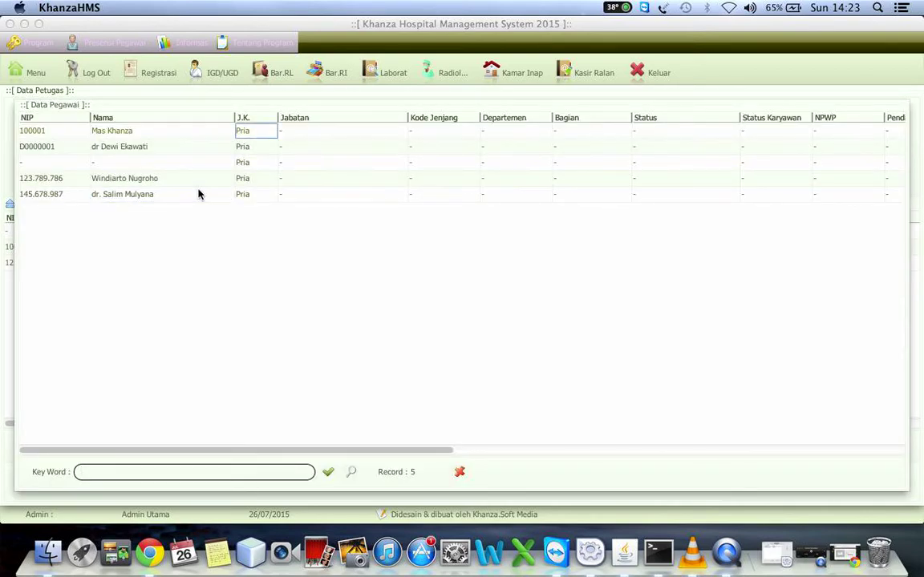
{"action": "double_click", "coordinate": [199, 194]}
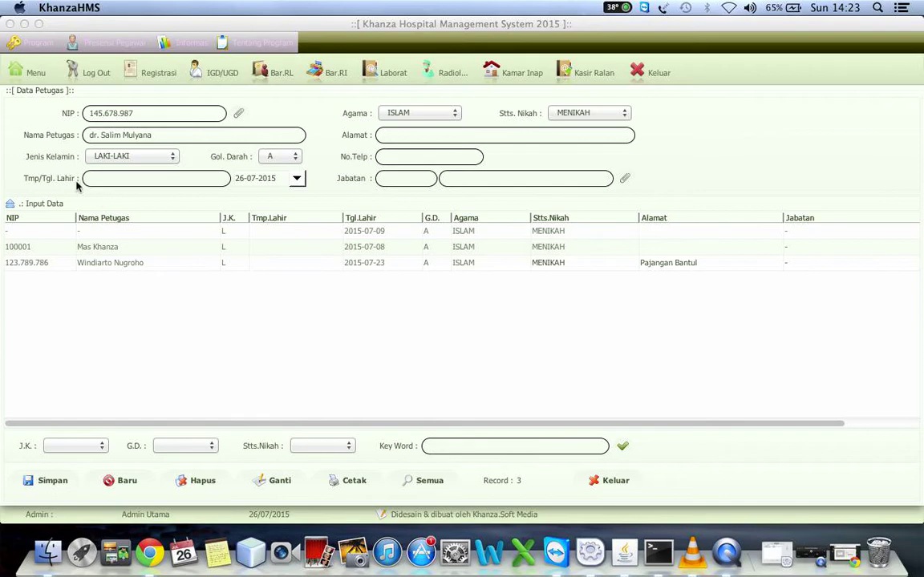
{"action": "left_click", "coordinate": [34, 71]}
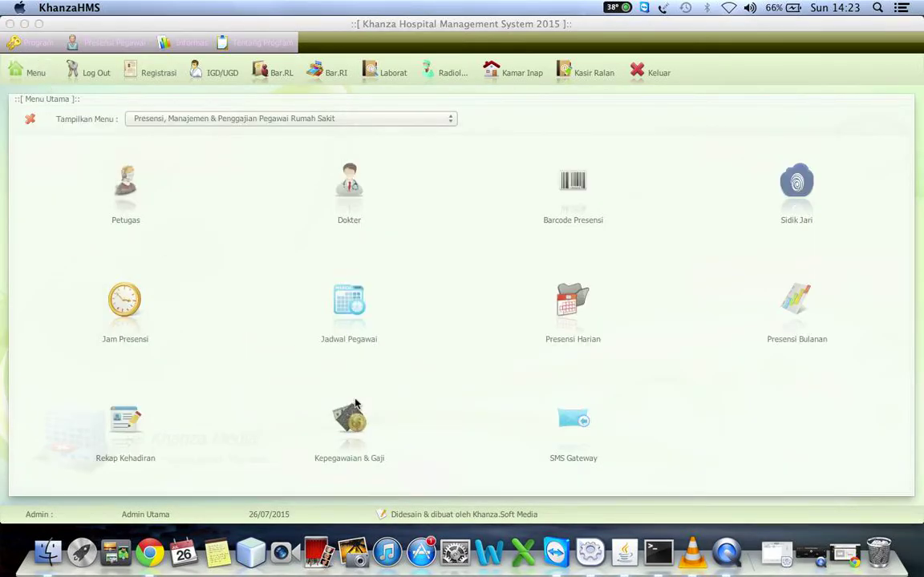
Open a new Pendidikan entry and enter the education level 'S1 Akuntansi'.
{"action": "left_click", "coordinate": [353, 407]}
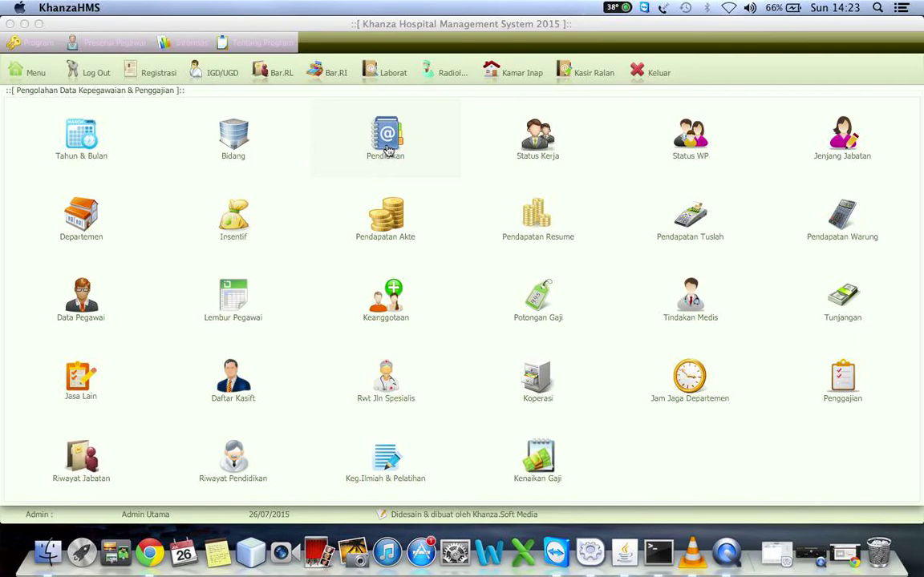
{"action": "left_click", "coordinate": [388, 151]}
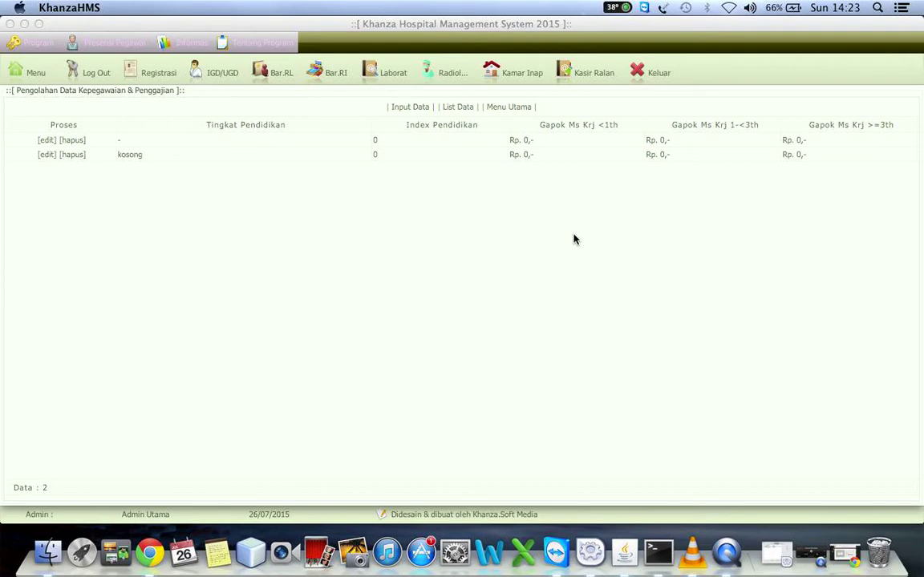
{"action": "left_click", "coordinate": [457, 109]}
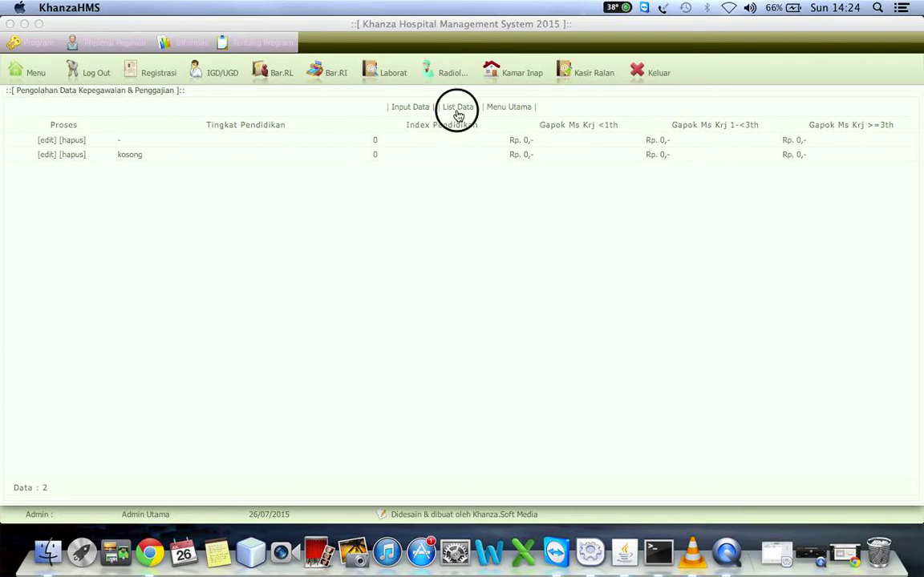
{"action": "left_click", "coordinate": [405, 109]}
{"action": "left_click", "coordinate": [369, 127]}
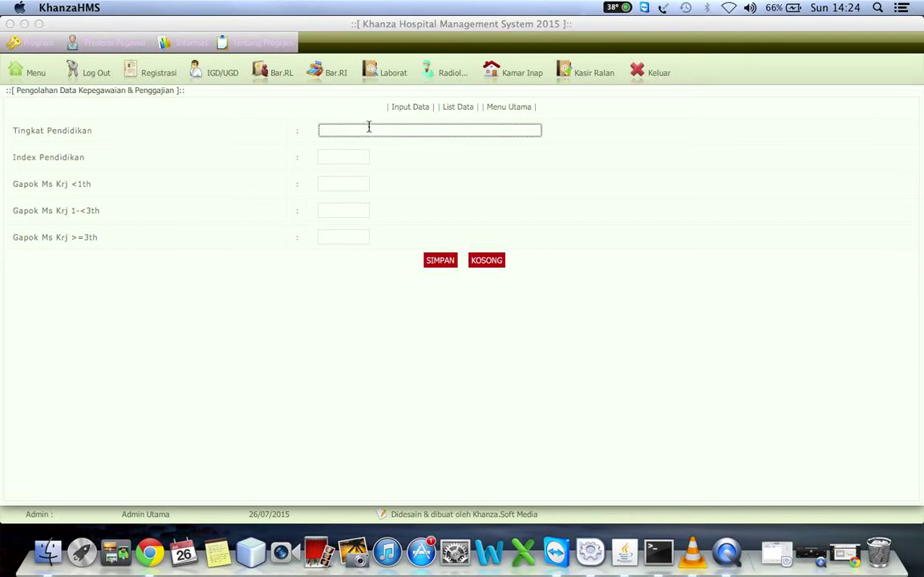
{"action": "type", "text": "S"}
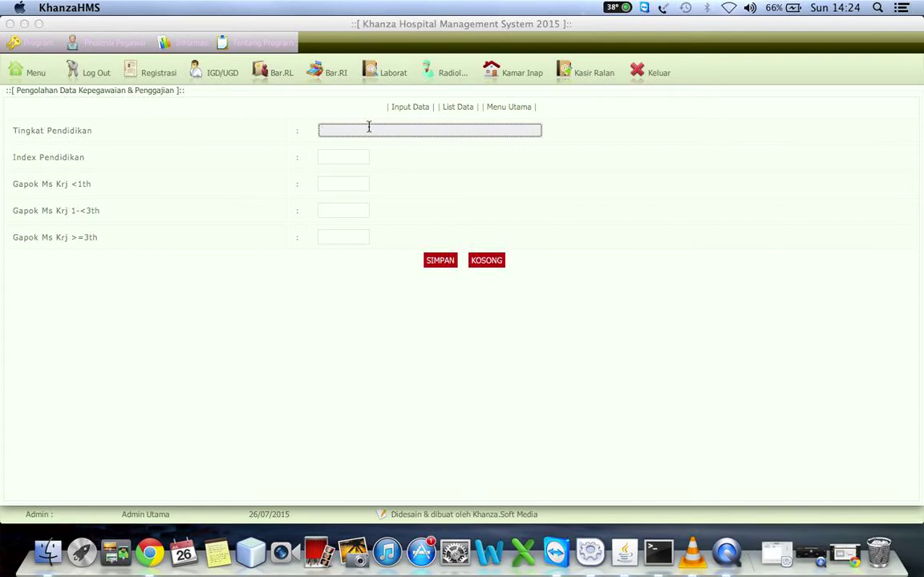
{"action": "type", "text": "1 Akuntansi"}
{"action": "left_click", "coordinate": [327, 158]}
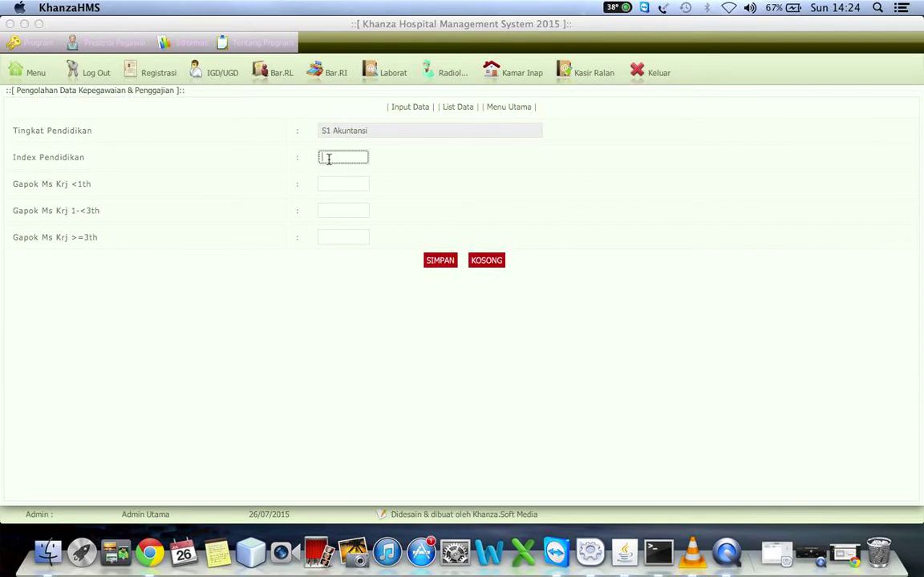
Enter base salaries Rp 1,000,000, 2,000,000 and 2,500,000, save, and list the education levels.
{"action": "left_click", "coordinate": [344, 184]}
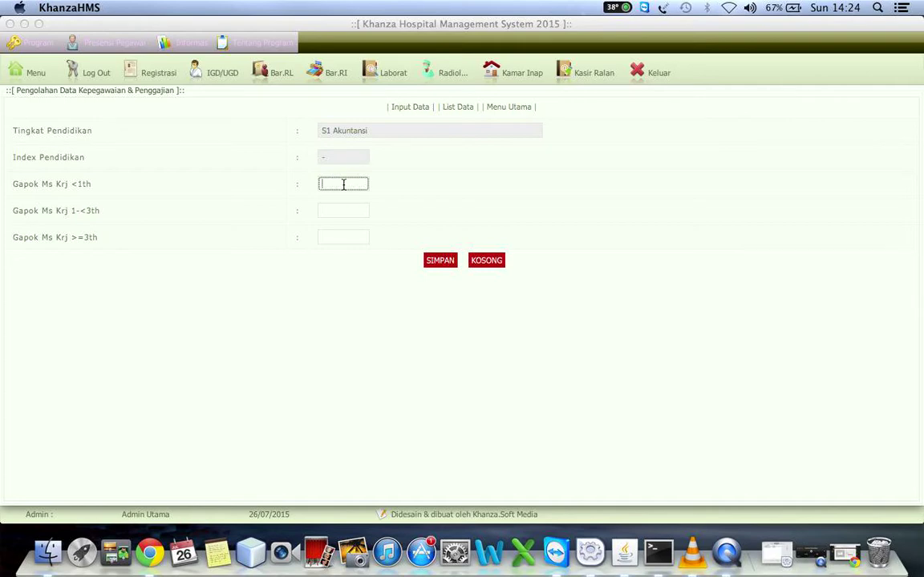
{"action": "type", "text": "1000000"}
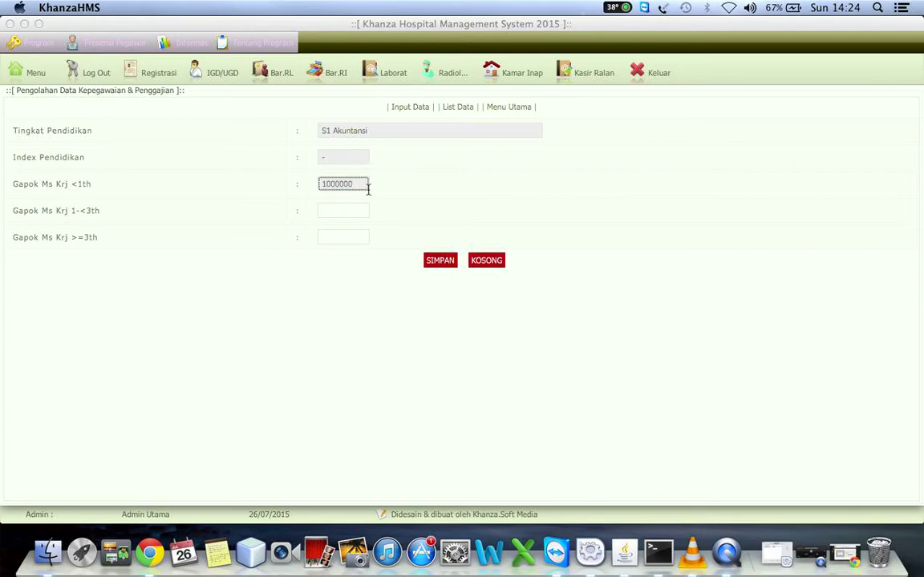
{"action": "left_click", "coordinate": [335, 212]}
{"action": "type", "text": "2000000"}
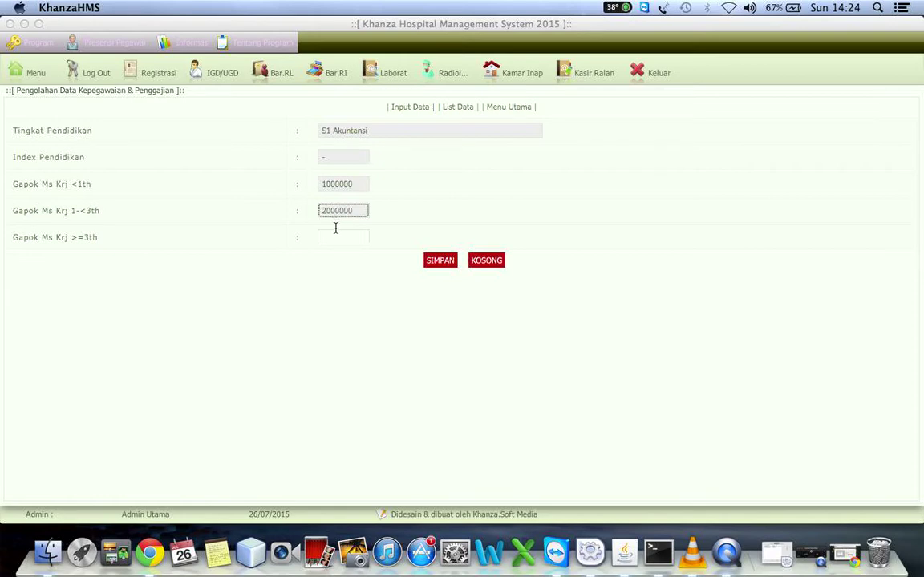
{"action": "left_click", "coordinate": [338, 236]}
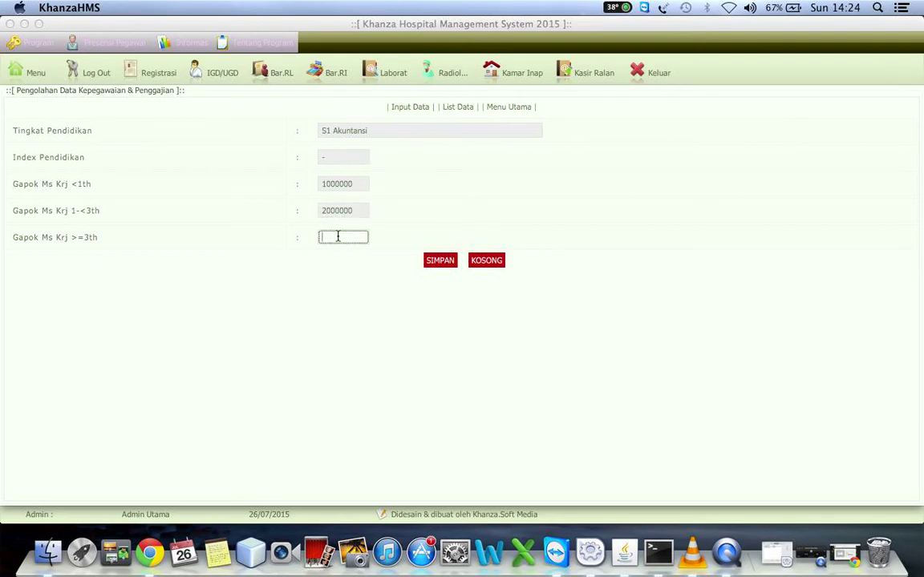
{"action": "type", "text": "2500000"}
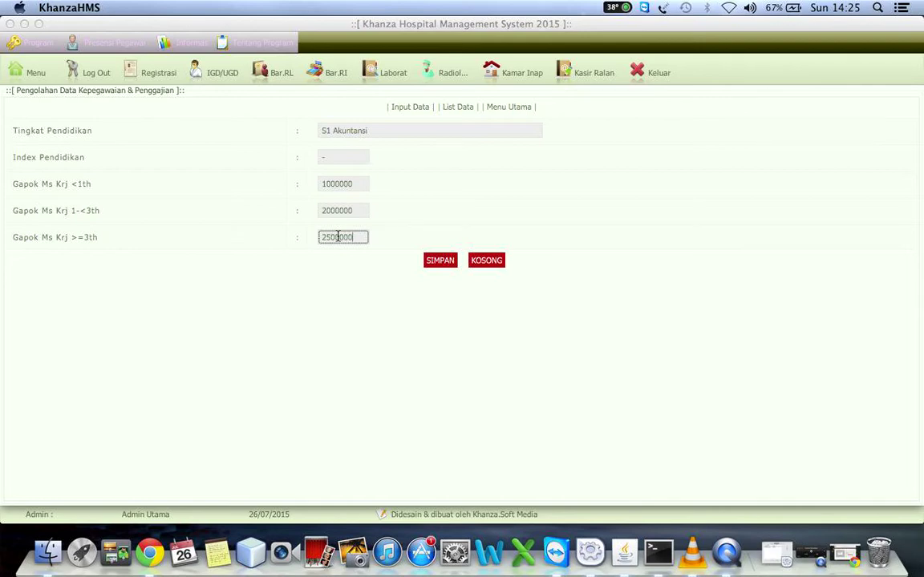
{"action": "left_click", "coordinate": [446, 260]}
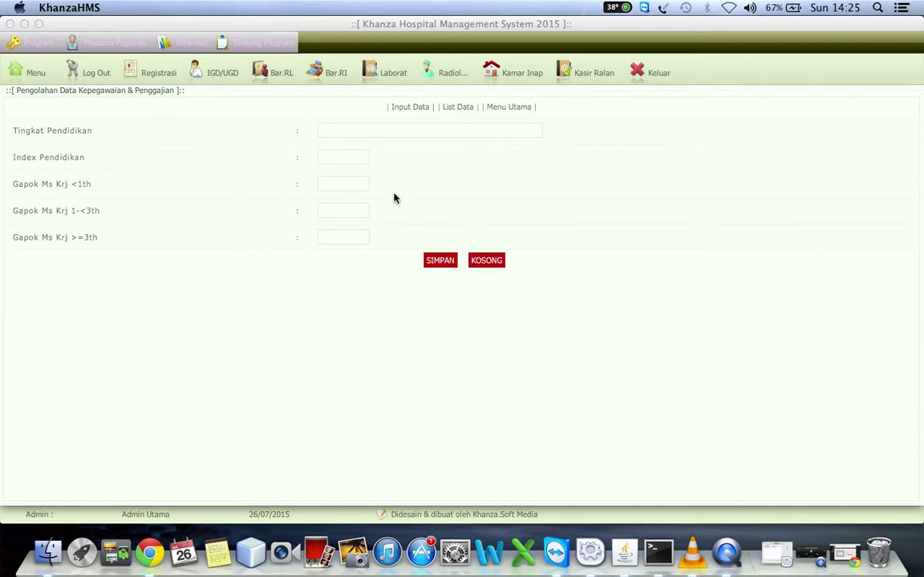
{"action": "left_click", "coordinate": [455, 108]}
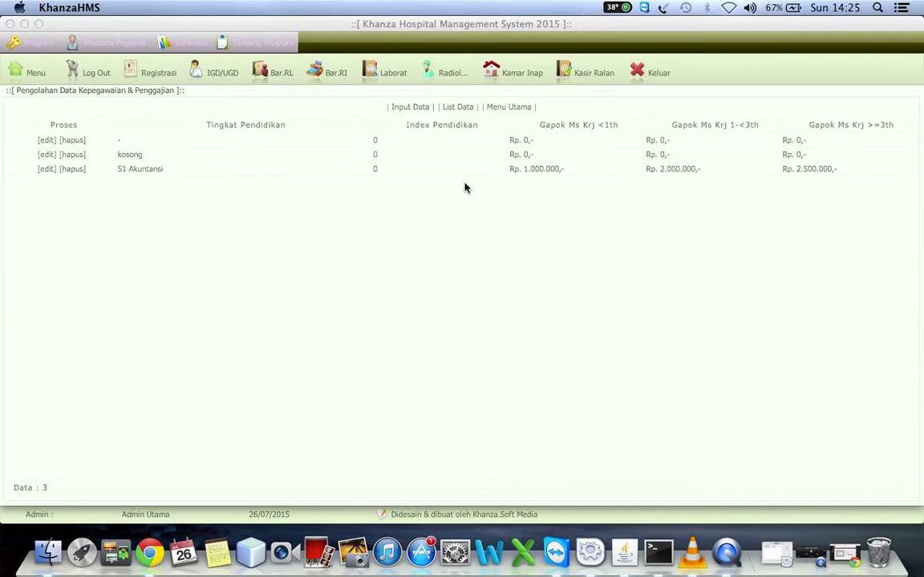
Browse the Bidang and Status Kerja tables and their entry forms, returning to the payroll menu.
{"action": "left_click", "coordinate": [510, 110]}
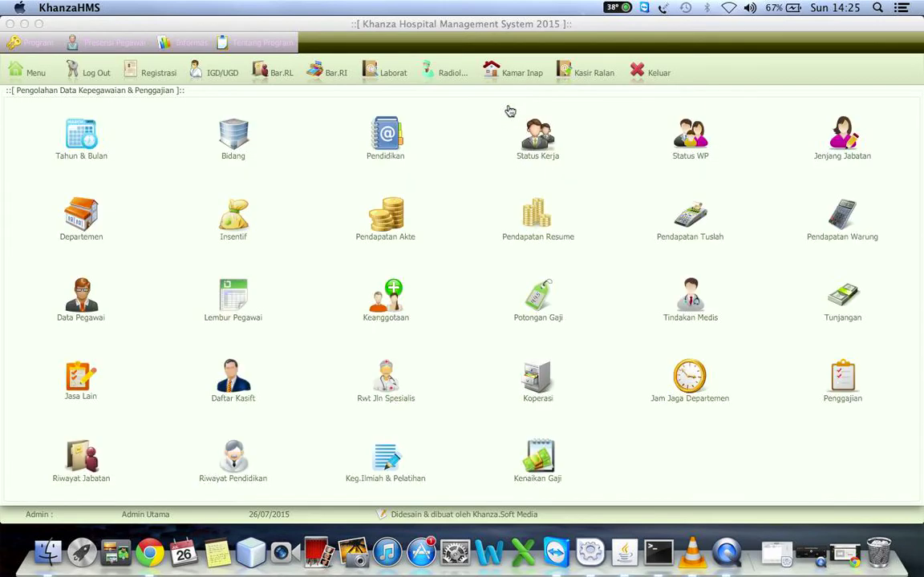
{"action": "left_click", "coordinate": [232, 136]}
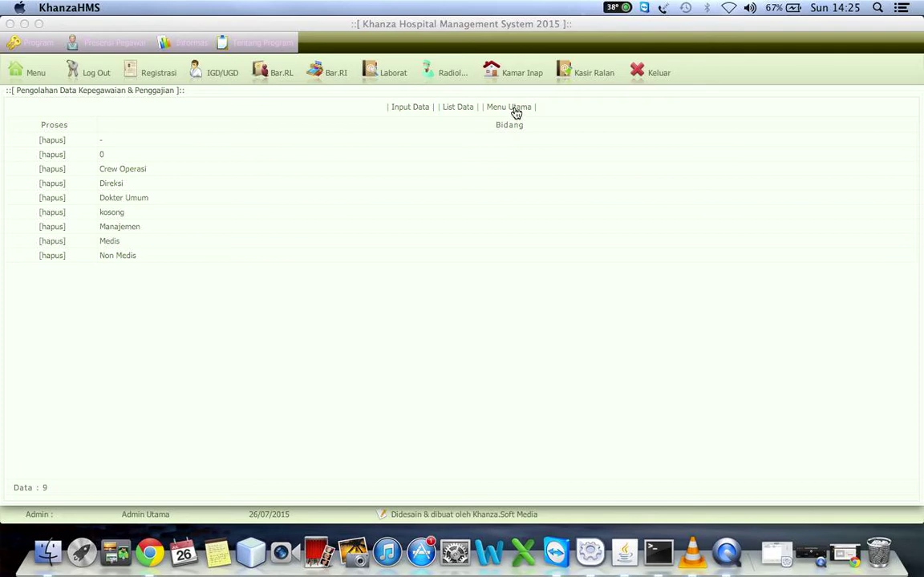
{"action": "left_click", "coordinate": [417, 107]}
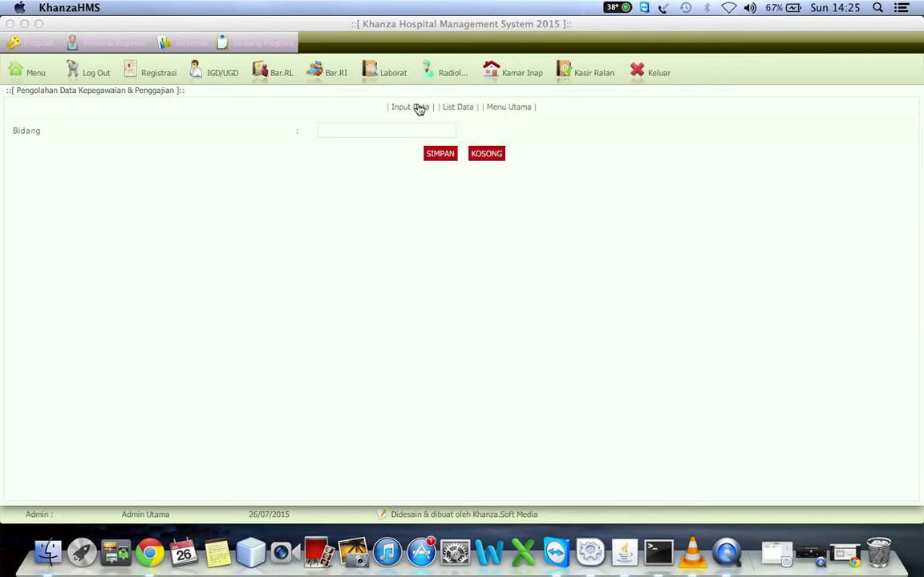
{"action": "left_click", "coordinate": [512, 108]}
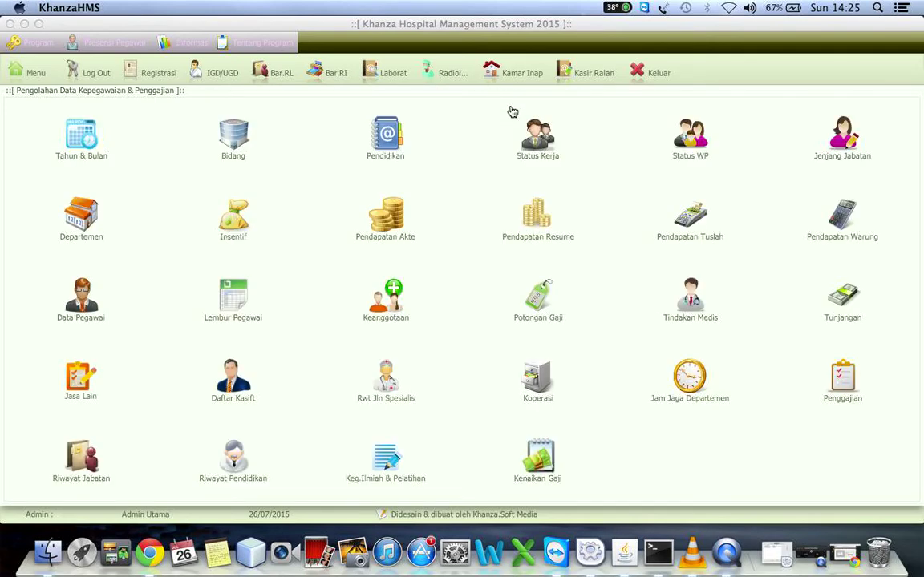
{"action": "left_click", "coordinate": [539, 135]}
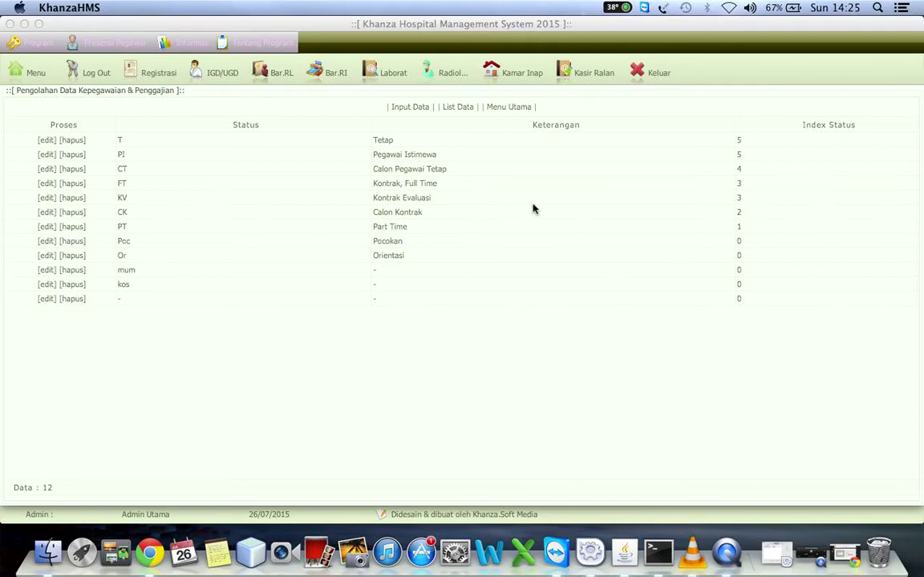
{"action": "left_click", "coordinate": [406, 111]}
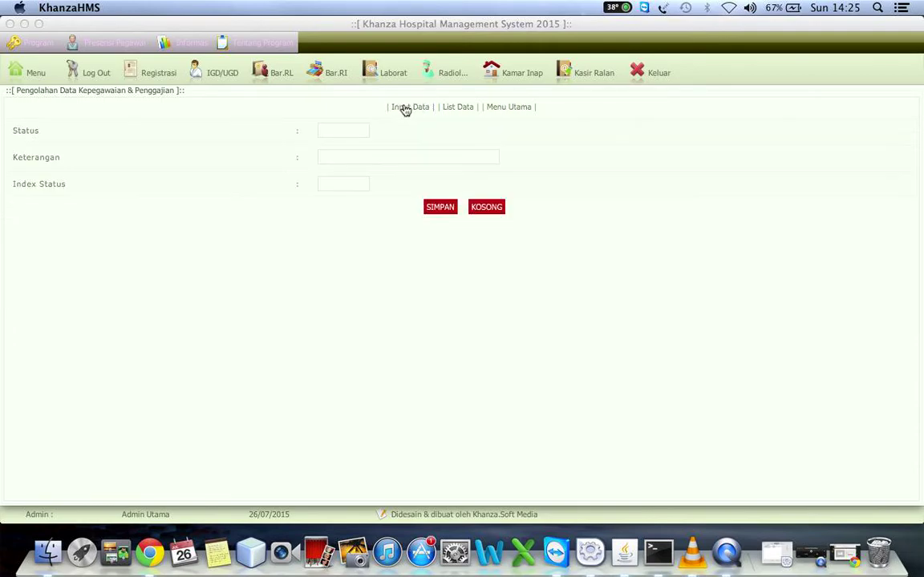
{"action": "left_click", "coordinate": [500, 108]}
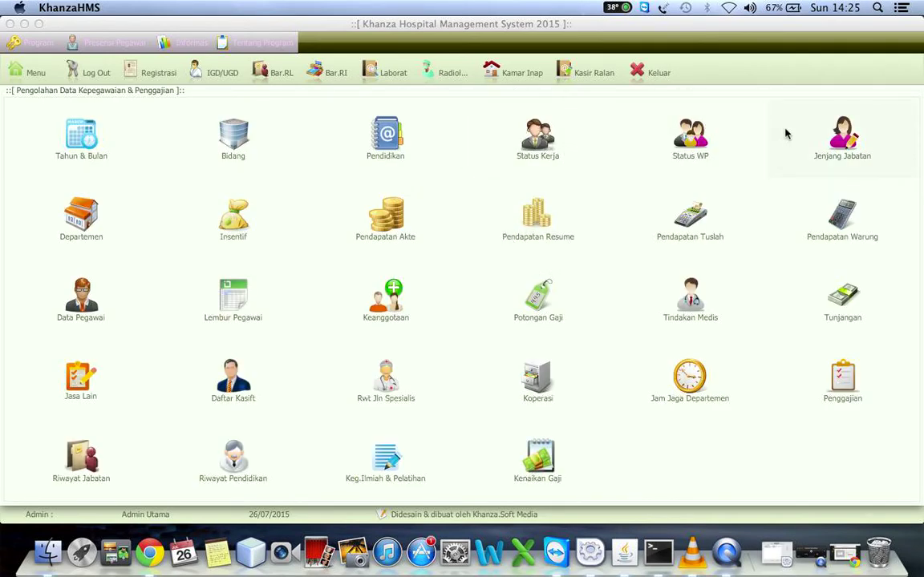
Edit Jenjang Jabatan level 1, naming it Pengawas with a 100000 allowance, and save.
{"action": "left_click", "coordinate": [845, 149]}
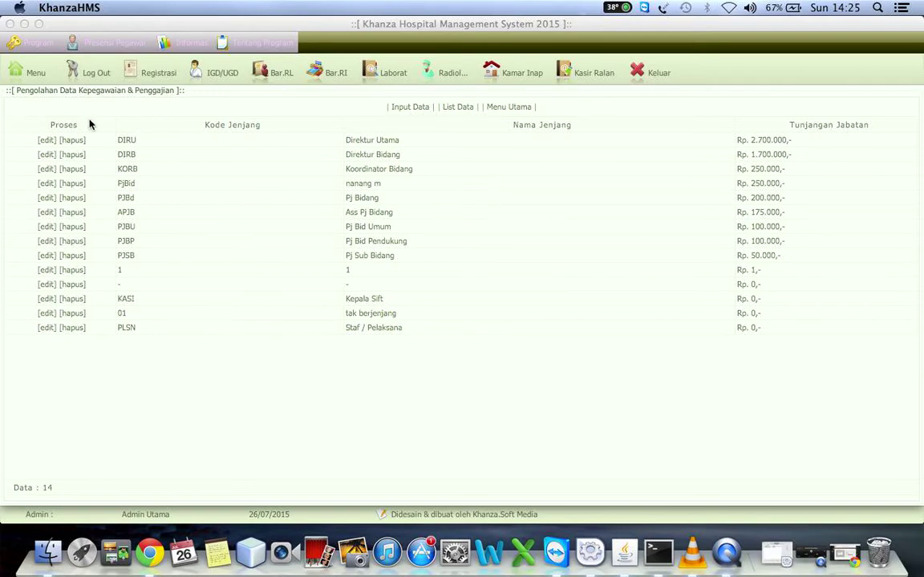
{"action": "left_click", "coordinate": [54, 272]}
{"action": "left_click", "coordinate": [341, 133]}
{"action": "double_click", "coordinate": [341, 132]}
{"action": "type", "text": "Pengawas"}
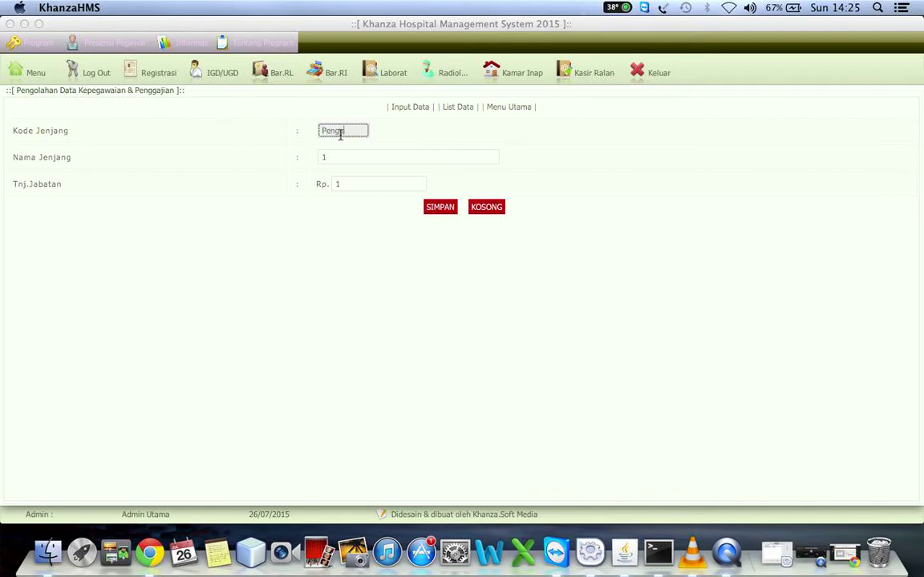
{"action": "left_click", "coordinate": [337, 158]}
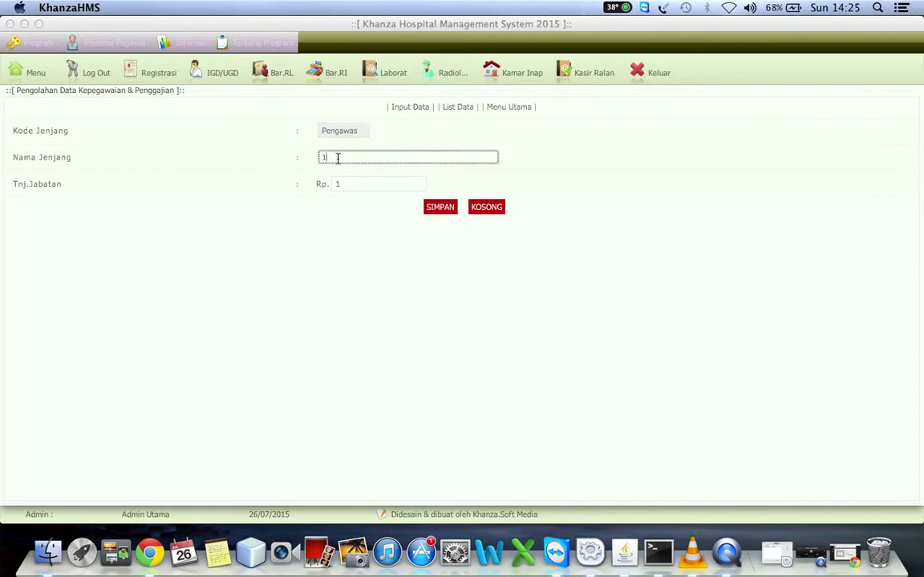
{"action": "left_click", "coordinate": [357, 129]}
{"action": "key", "text": "BackSpace"}
{"action": "key", "text": "BackSpace"}
{"action": "key", "text": "BackSpace"}
{"action": "key", "text": "BackSpace"}
{"action": "key", "text": "BackSpace"}
{"action": "key", "text": "BackSpace"}
{"action": "key", "text": "BackSpace"}
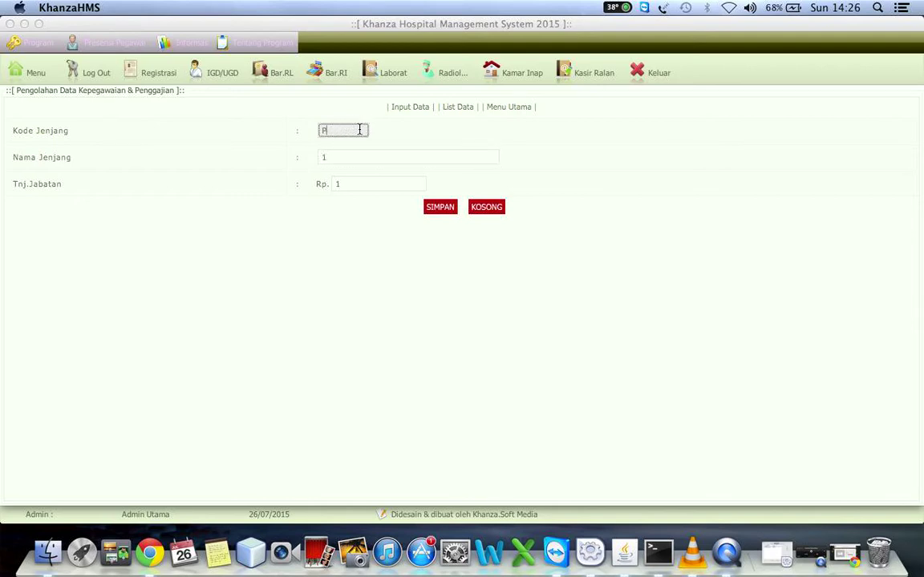
{"action": "type", "text": "GS"}
{"action": "left_click", "coordinate": [333, 158]}
{"action": "key", "text": "BackSpace"}
{"action": "type", "text": "Pe"}
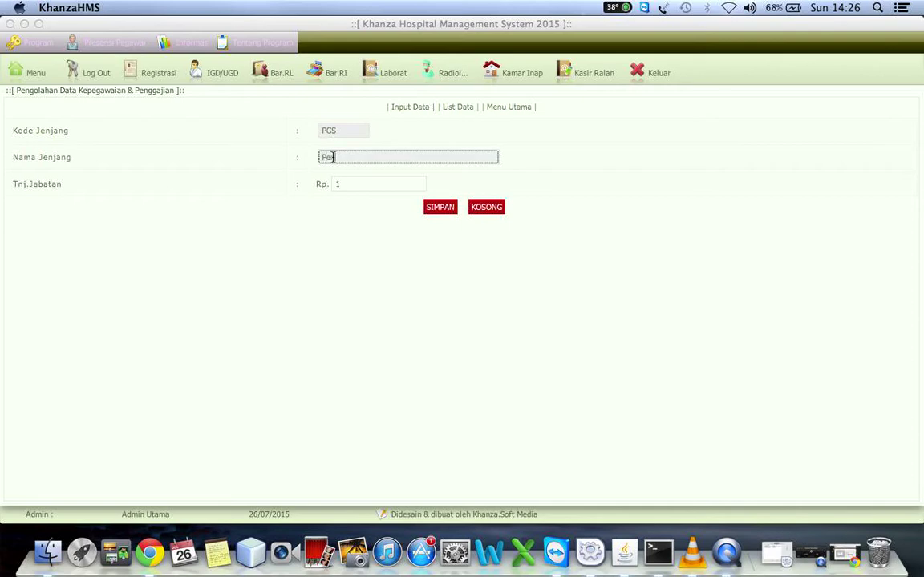
{"action": "type", "text": "ngawas"}
{"action": "left_click", "coordinate": [360, 184]}
{"action": "type", "text": "100000"}
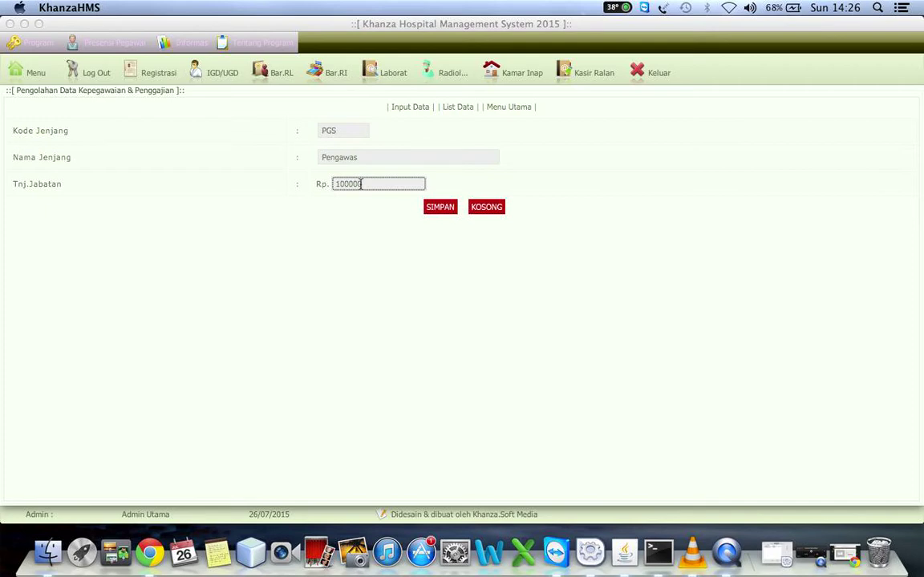
{"action": "key", "text": "Return"}
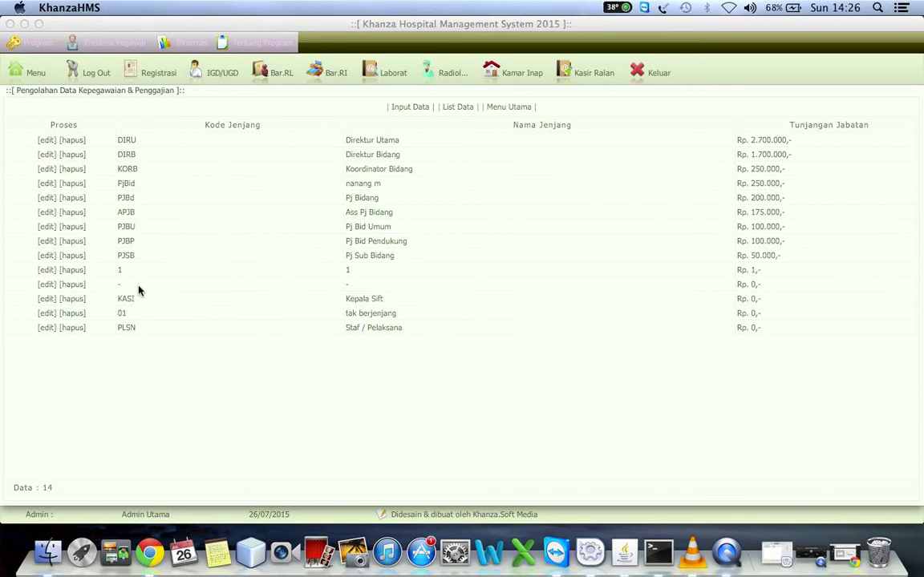
Correct level 1's name to Pengawas, set Tnj.Jabatan to Rp 1.000.000, save, and return to Menu Utama.
{"action": "left_click", "coordinate": [46, 272]}
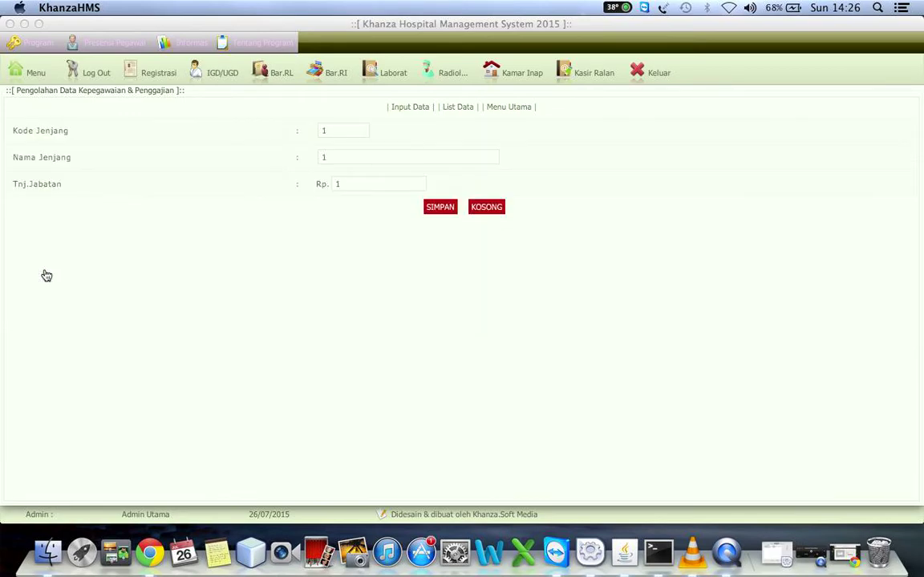
{"action": "left_click", "coordinate": [341, 158]}
{"action": "key", "text": "BackSpace"}
{"action": "type", "text": "Pengawas"}
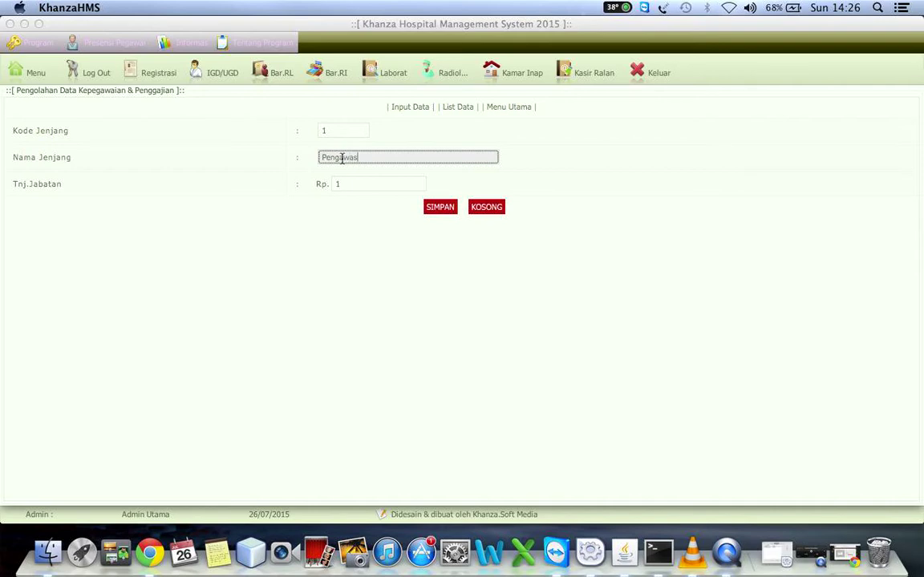
{"action": "left_click", "coordinate": [356, 184]}
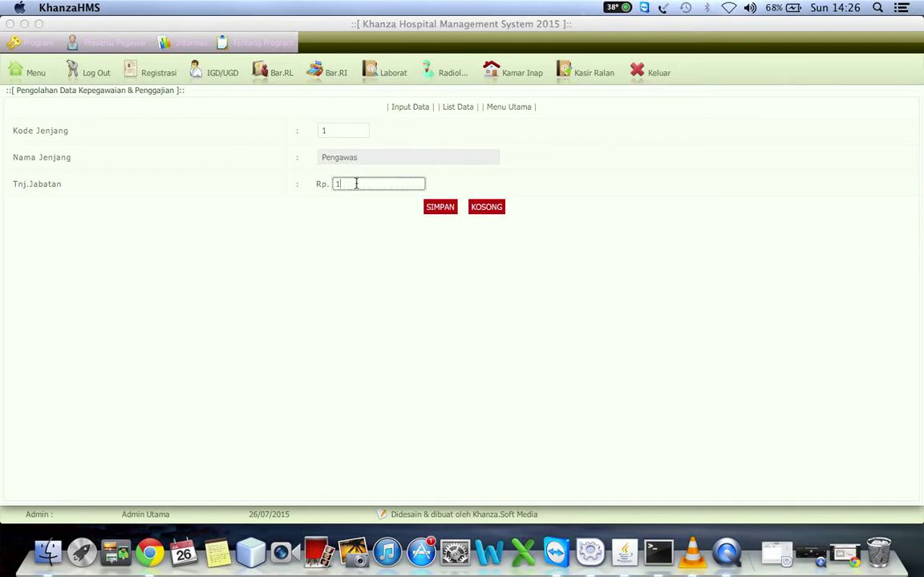
{"action": "type", "text": "00000"}
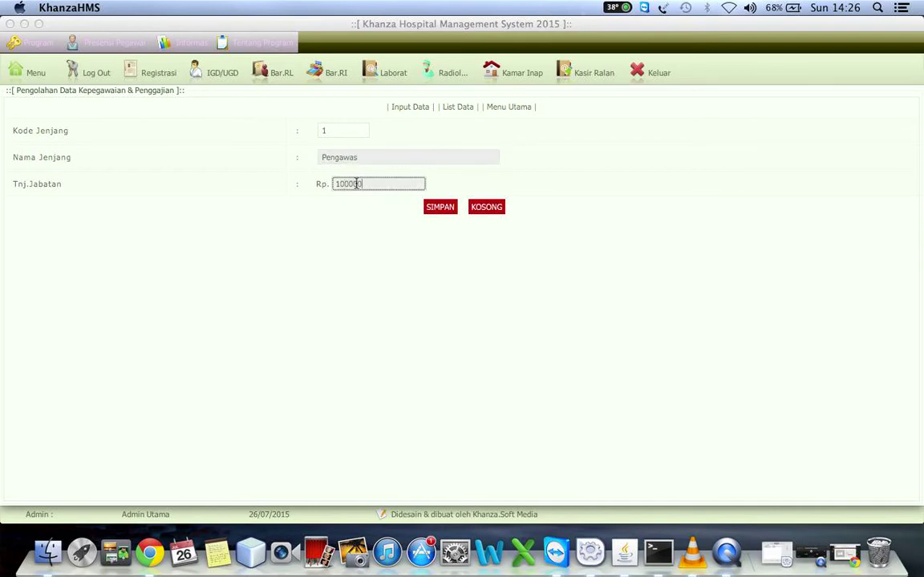
{"action": "type", "text": "0"}
{"action": "left_click", "coordinate": [440, 207]}
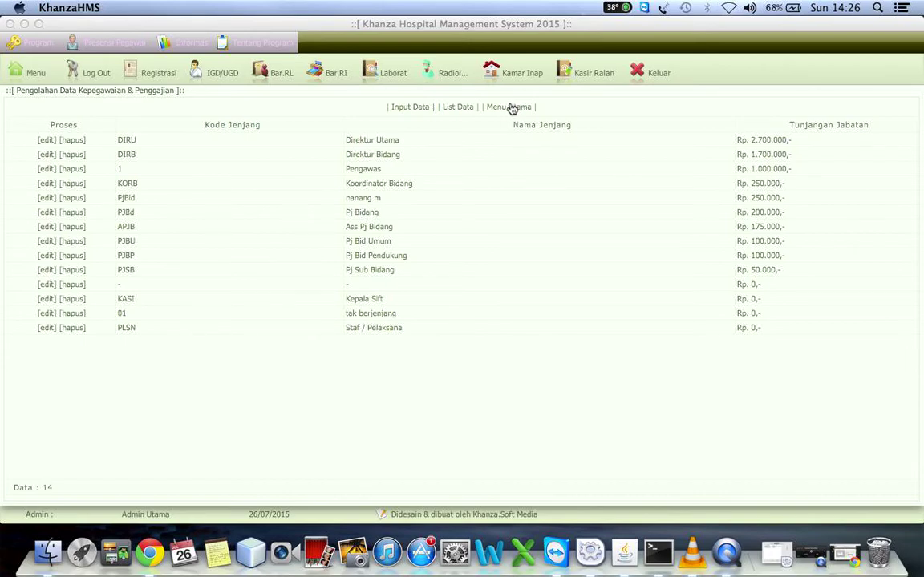
{"action": "left_click", "coordinate": [511, 110]}
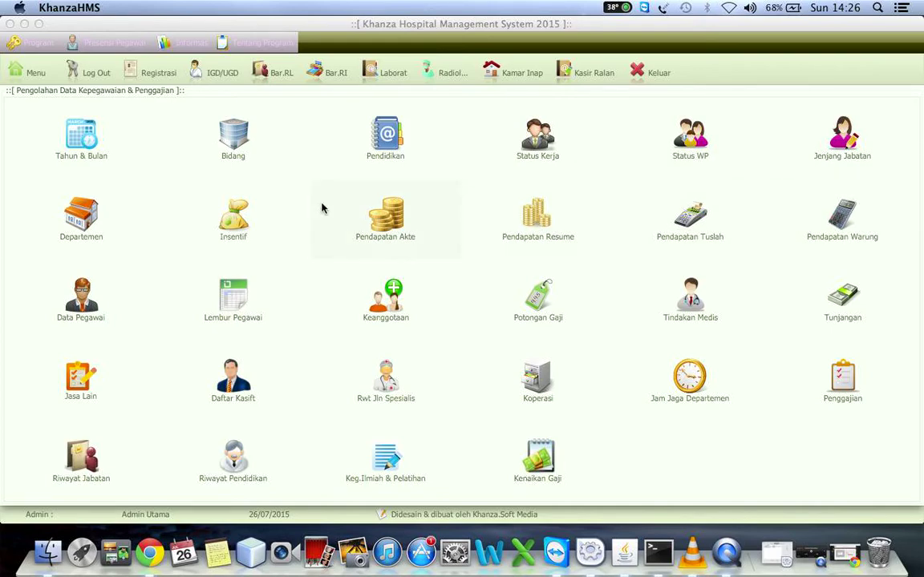
{"action": "left_click", "coordinate": [76, 201]}
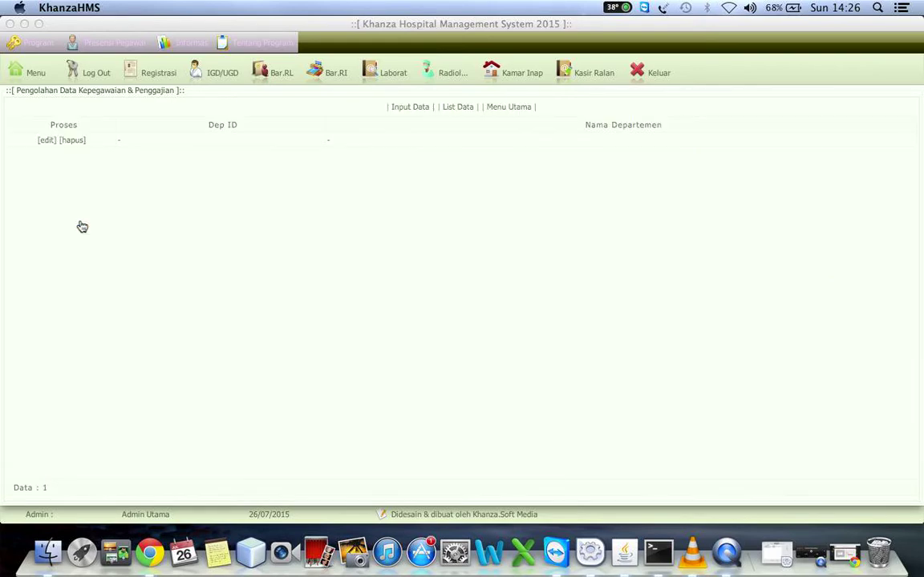
{"action": "left_click", "coordinate": [491, 108]}
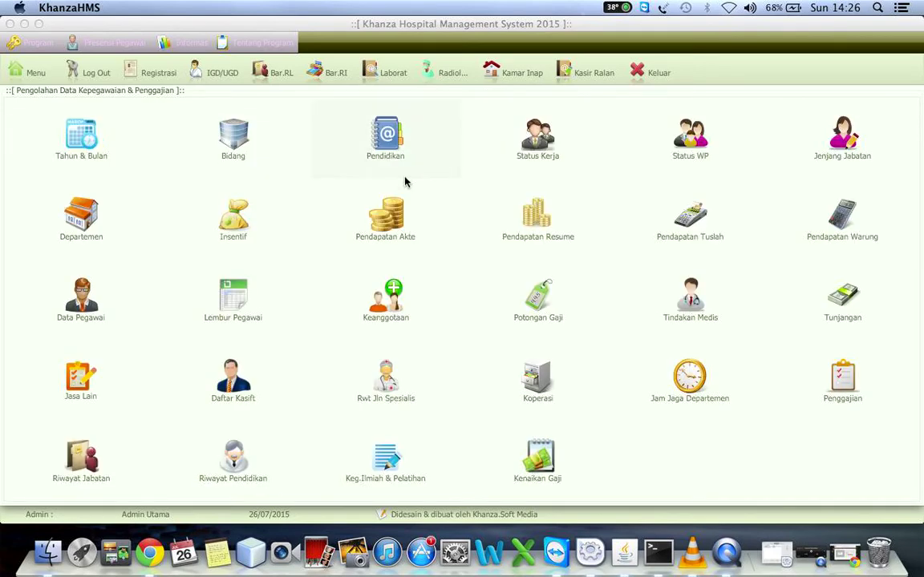
{"action": "left_click", "coordinate": [228, 215]}
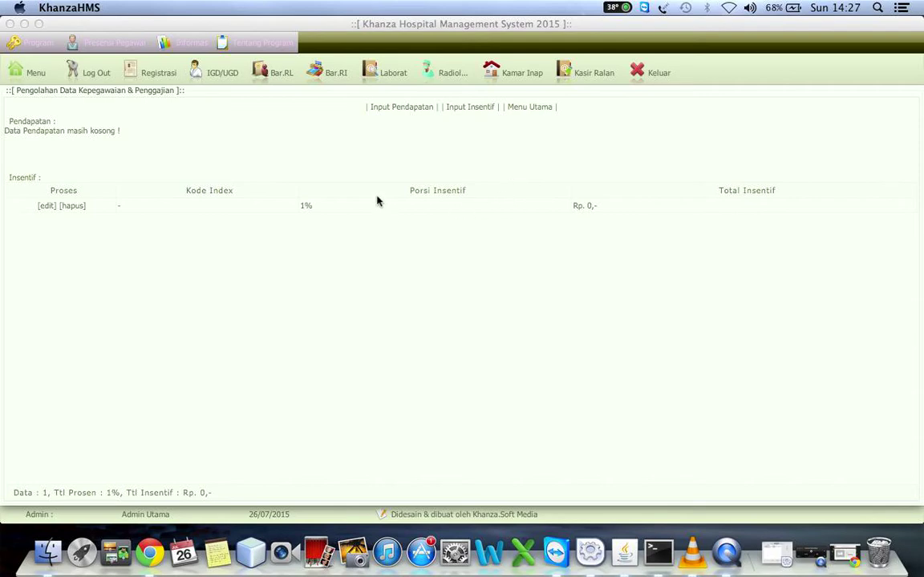
{"action": "left_click", "coordinate": [385, 107]}
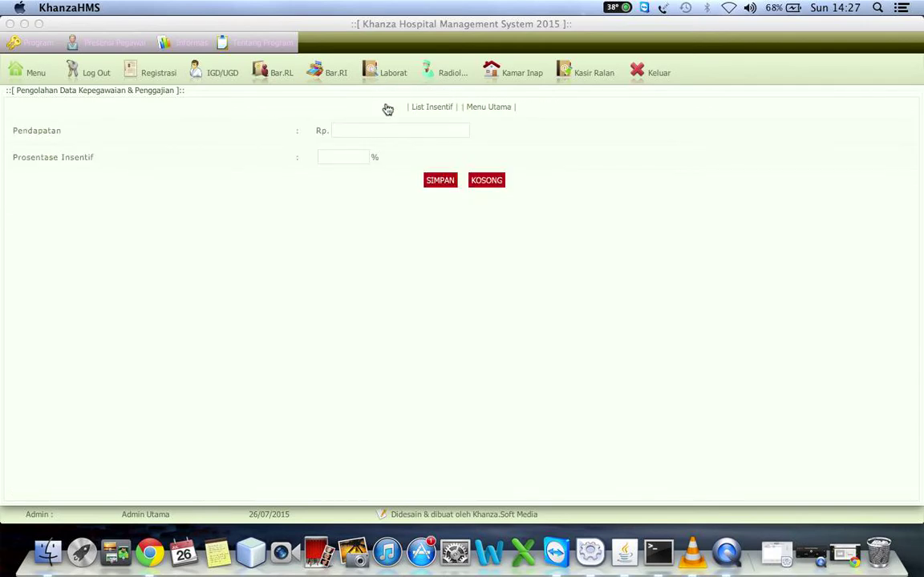
{"action": "left_click", "coordinate": [433, 108]}
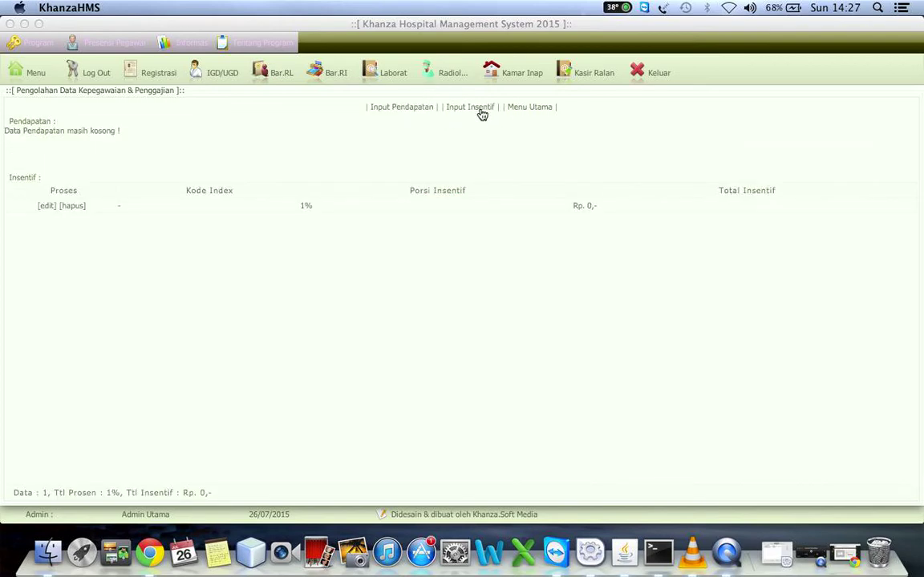
{"action": "left_click", "coordinate": [479, 109]}
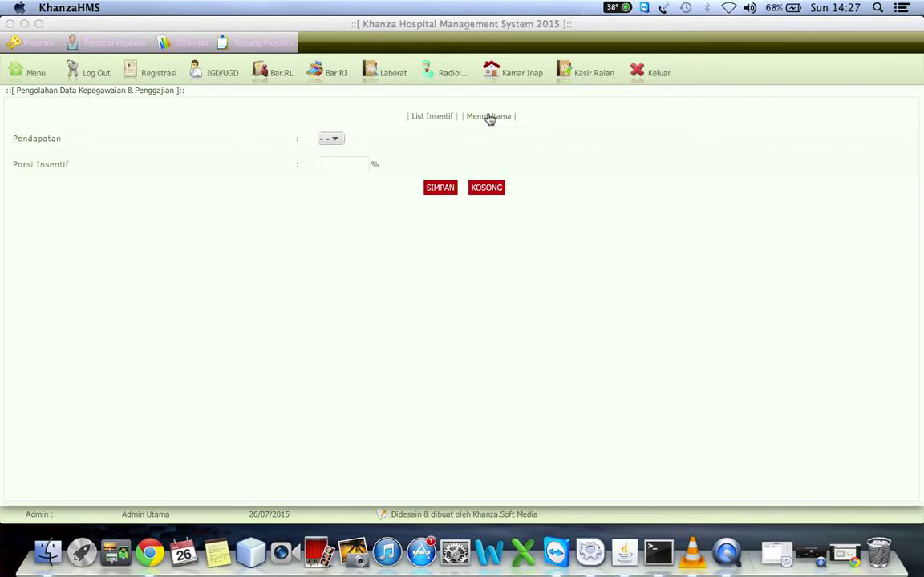
{"action": "left_click", "coordinate": [490, 117]}
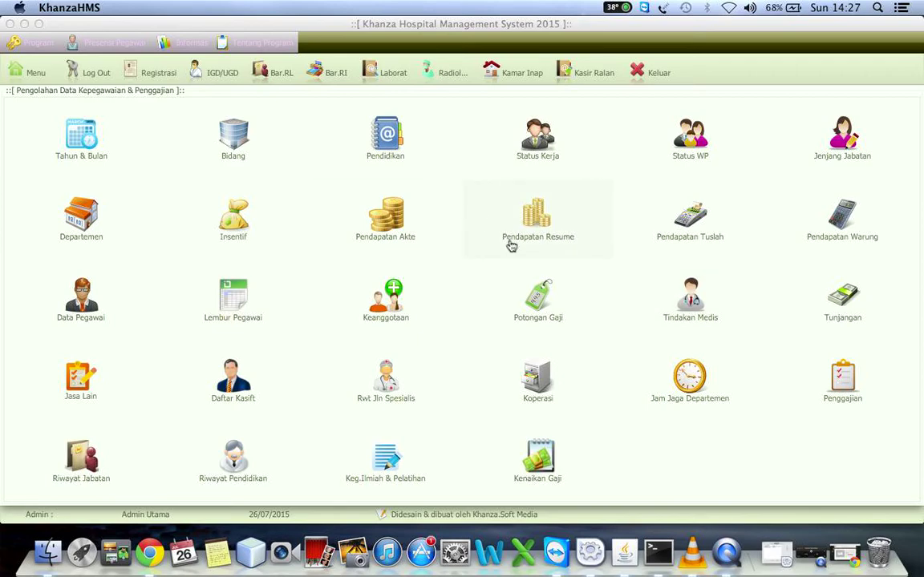
{"action": "left_click", "coordinate": [394, 227]}
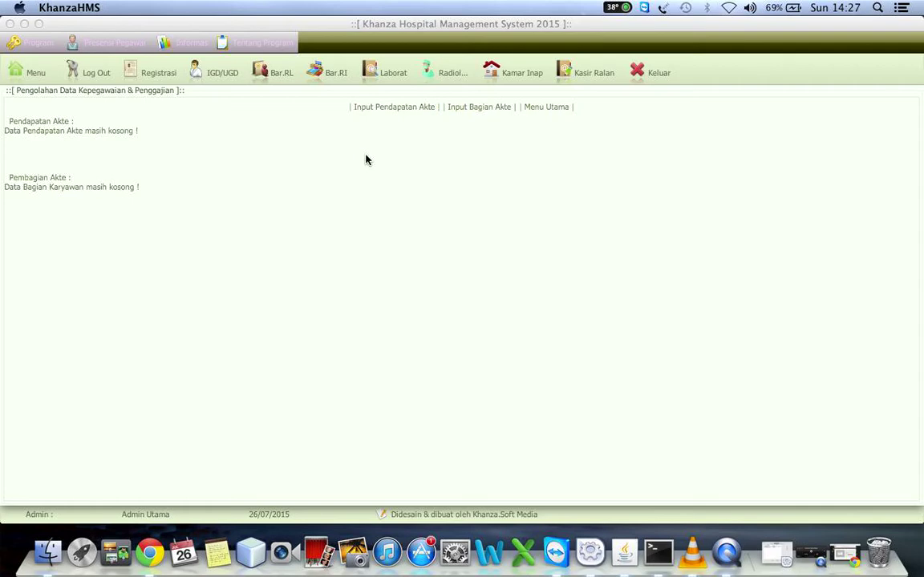
{"action": "left_click", "coordinate": [550, 109]}
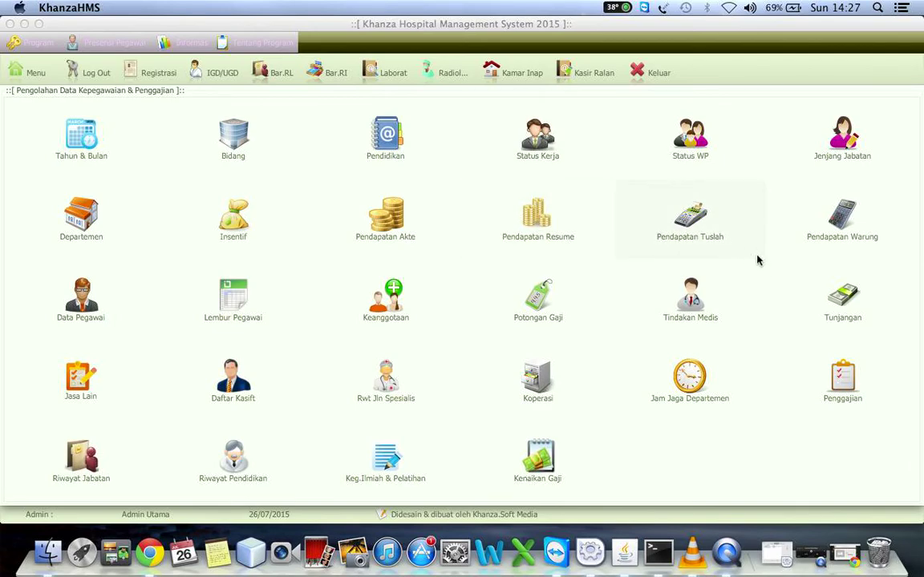
Open the fourth employee's record in Data Pegawai and set Jenjang to 1 Pengawas.
{"action": "left_click", "coordinate": [85, 306]}
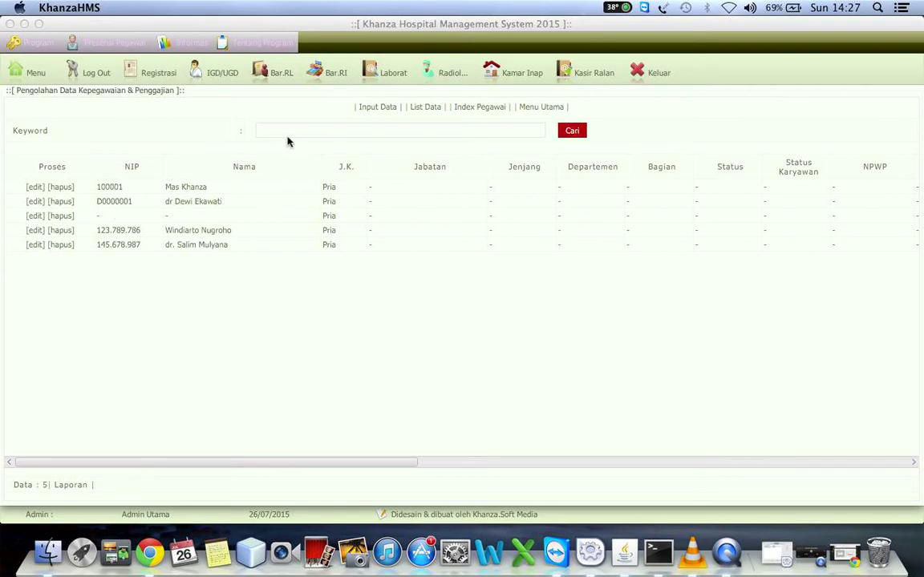
{"action": "left_click", "coordinate": [369, 112]}
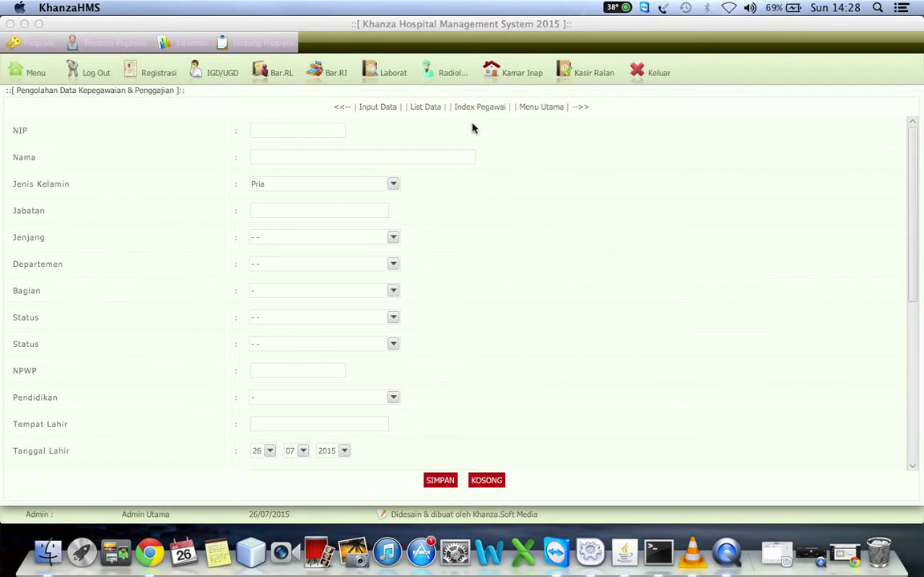
{"action": "left_click", "coordinate": [424, 109]}
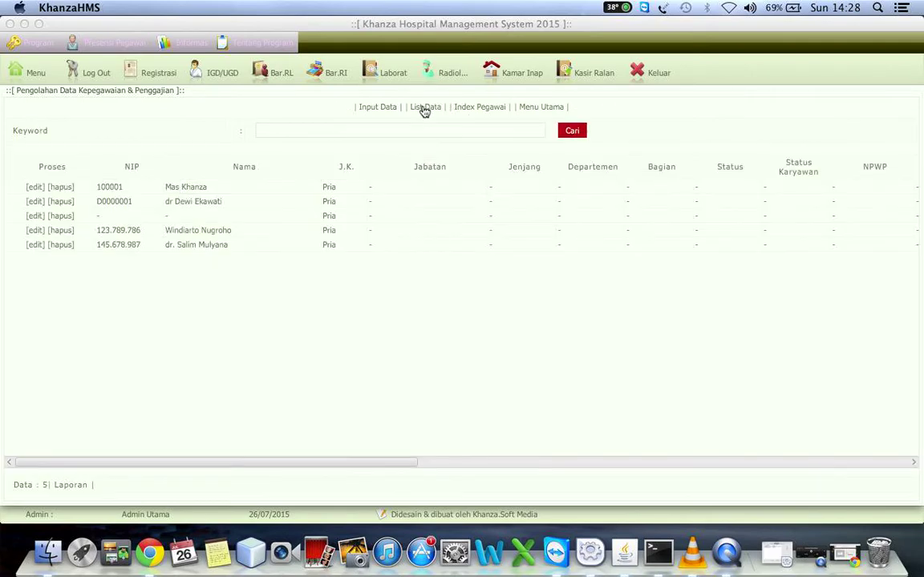
{"action": "left_click", "coordinate": [36, 231]}
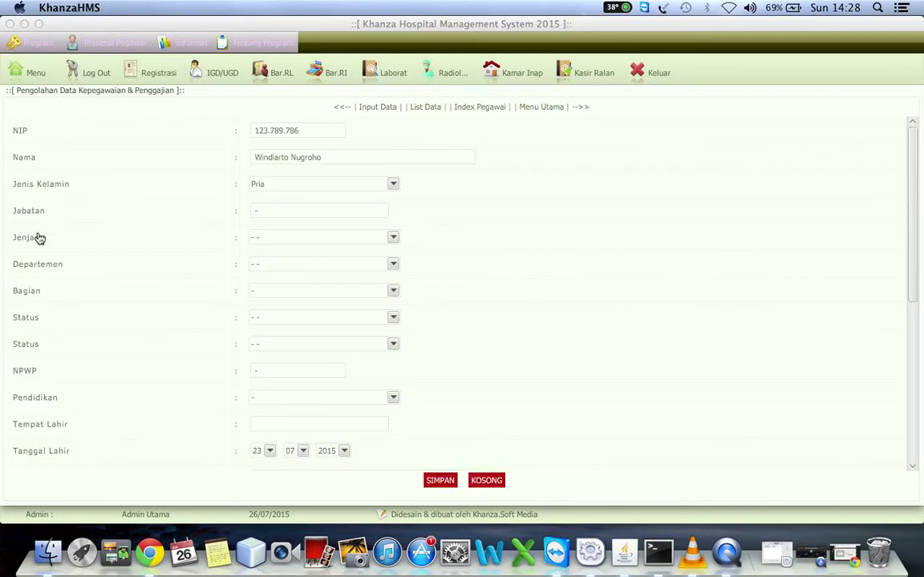
{"action": "left_click", "coordinate": [358, 239]}
{"action": "left_click", "coordinate": [358, 240]}
{"action": "left_click", "coordinate": [358, 243]}
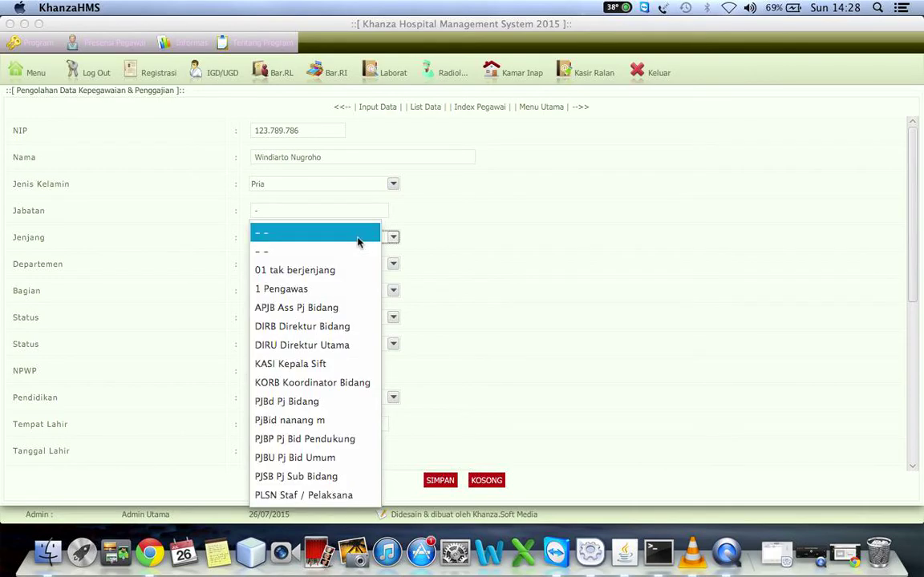
{"action": "left_click", "coordinate": [330, 292]}
Leave department and section unchanged and set Pendidikan to S1 Akuntansi.
{"action": "left_click", "coordinate": [392, 263]}
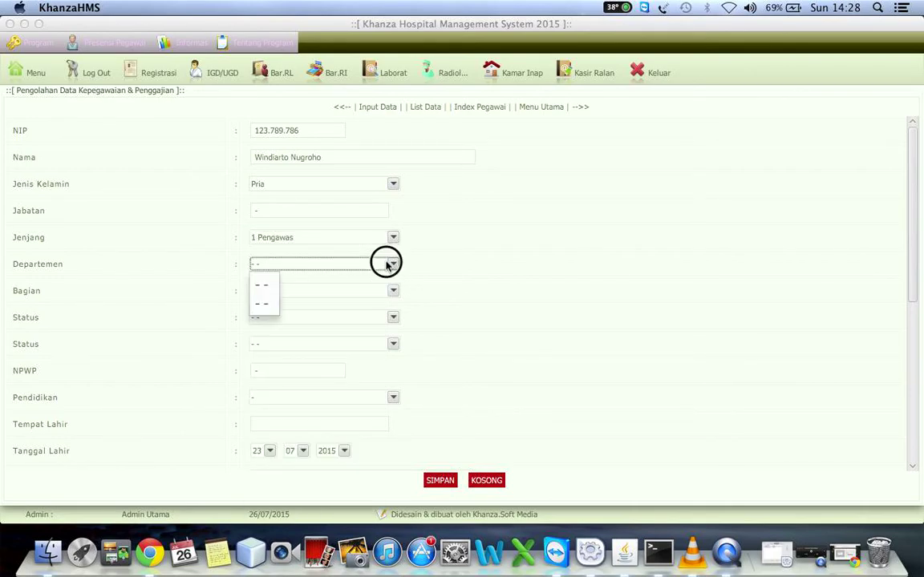
{"action": "left_click", "coordinate": [271, 286]}
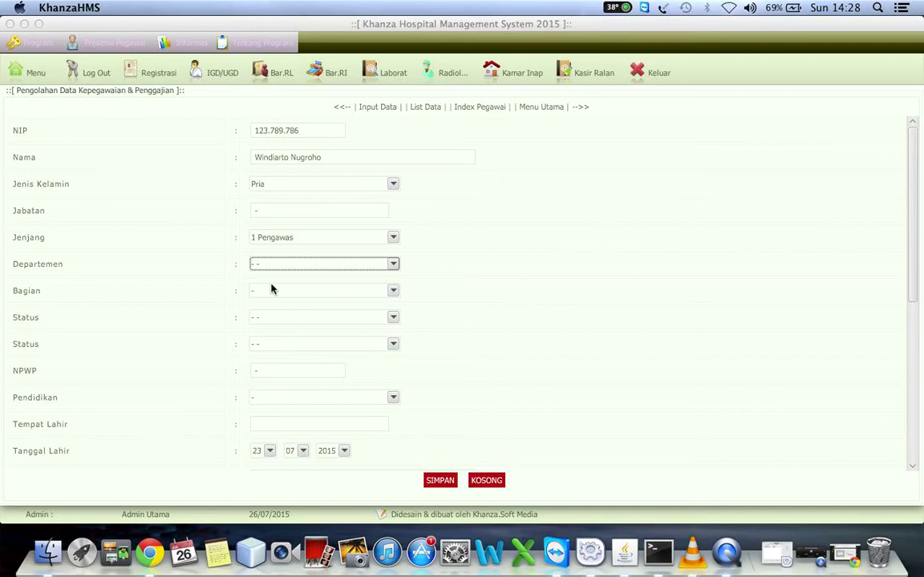
{"action": "left_click", "coordinate": [283, 292]}
{"action": "left_click", "coordinate": [285, 299]}
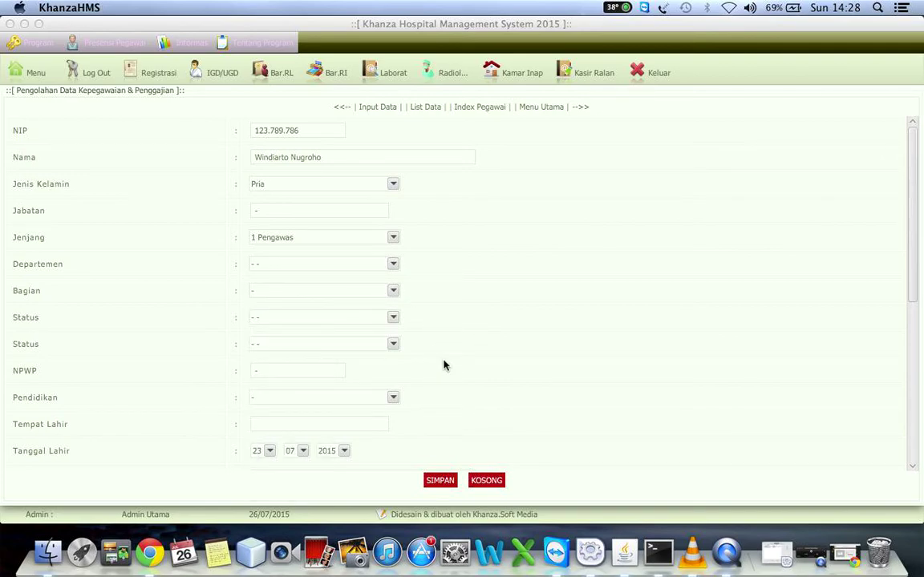
{"action": "left_click", "coordinate": [370, 396]}
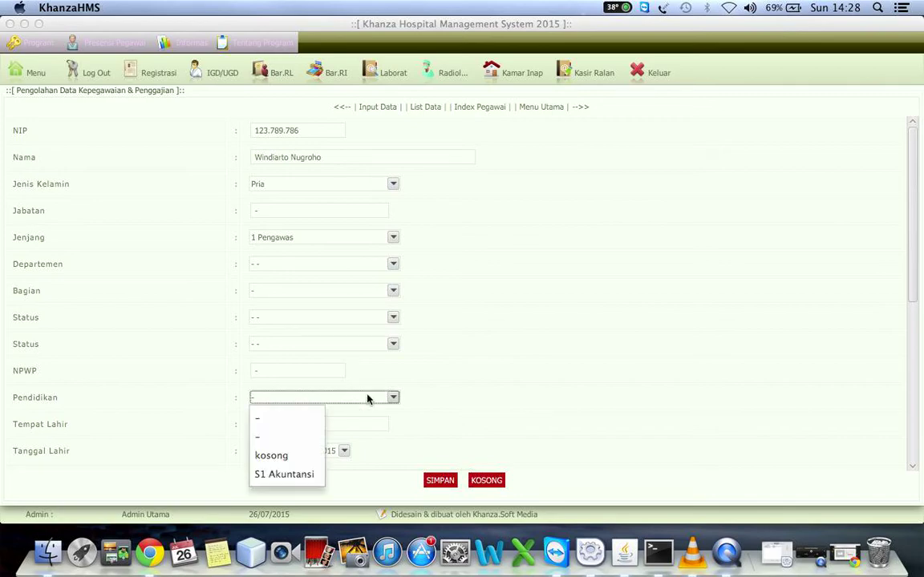
{"action": "left_click", "coordinate": [303, 474]}
Clear Wajib Masuk, fill Tempat Lahir with 'klaten', and save the employee record.
{"action": "scroll", "coordinate": [460, 426], "scroll_direction": "down", "scroll_amount": 1}
{"action": "scroll", "coordinate": [461, 426], "scroll_direction": "down", "scroll_amount": 10}
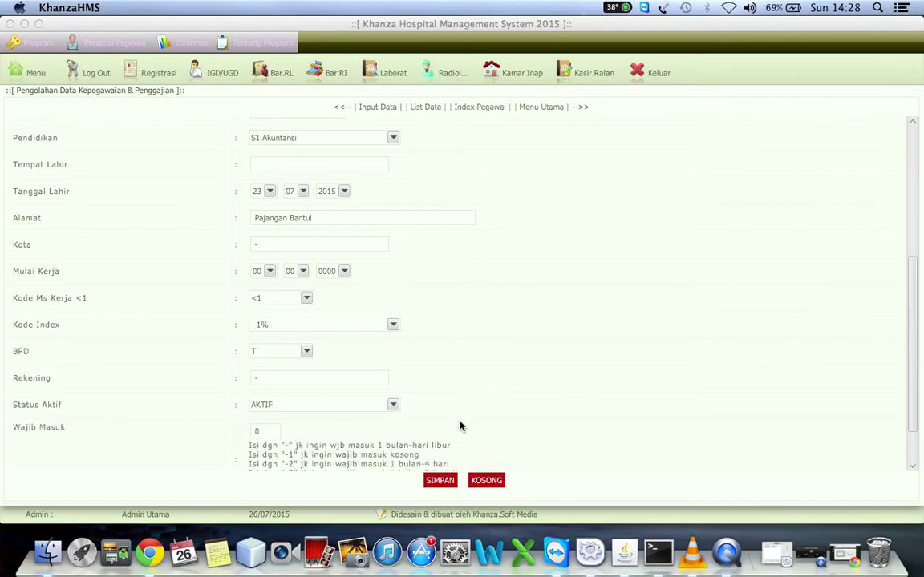
{"action": "scroll", "coordinate": [460, 425], "scroll_direction": "down", "scroll_amount": 2}
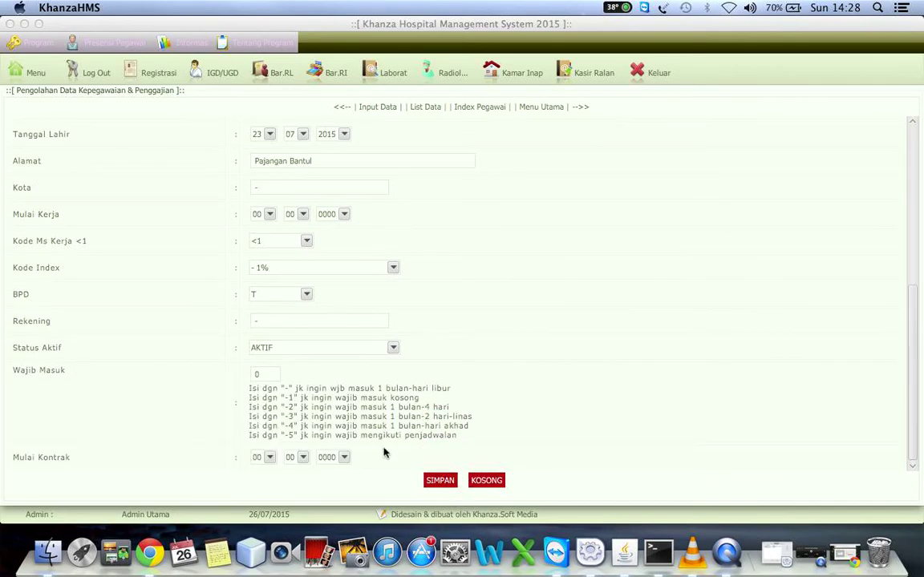
{"action": "left_click", "coordinate": [268, 378]}
{"action": "key", "text": "BackSpace"}
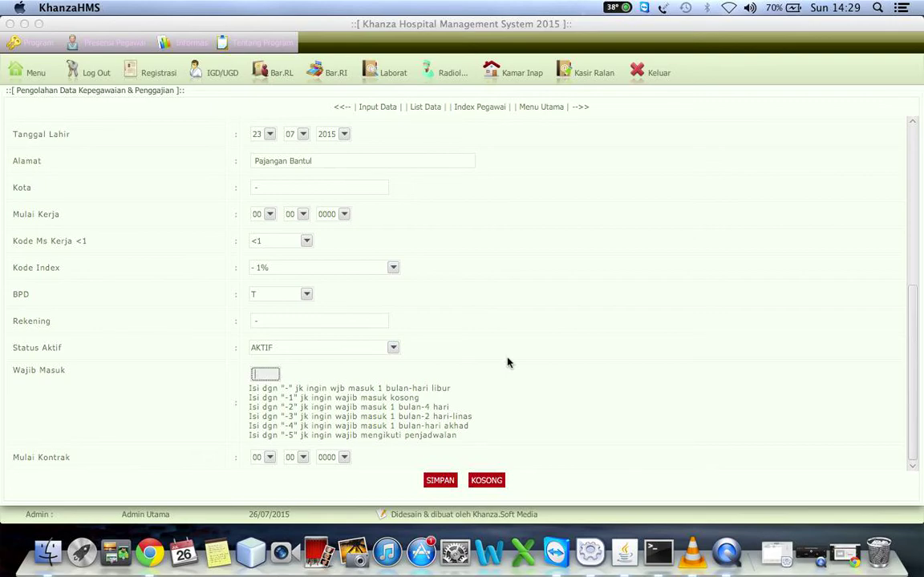
{"action": "left_click", "coordinate": [452, 481]}
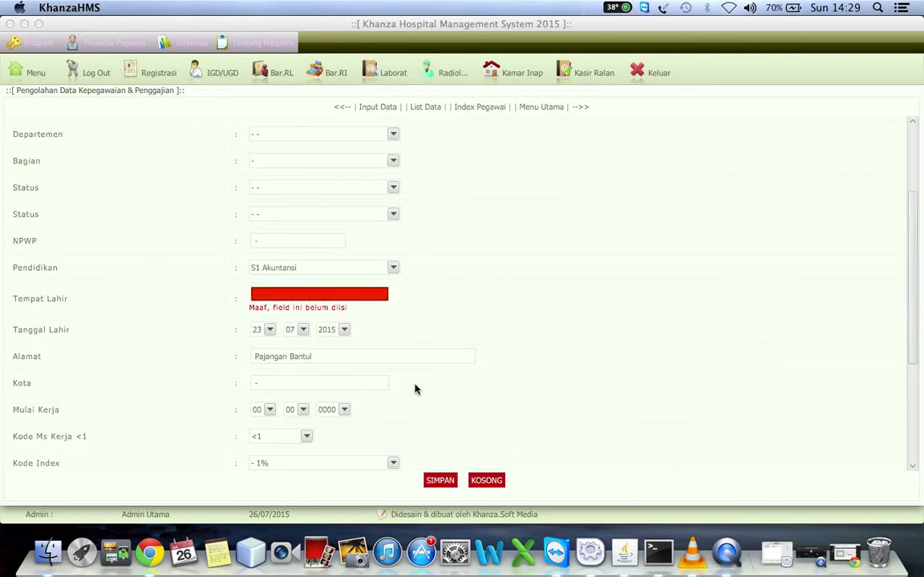
{"action": "type", "text": "klaten"}
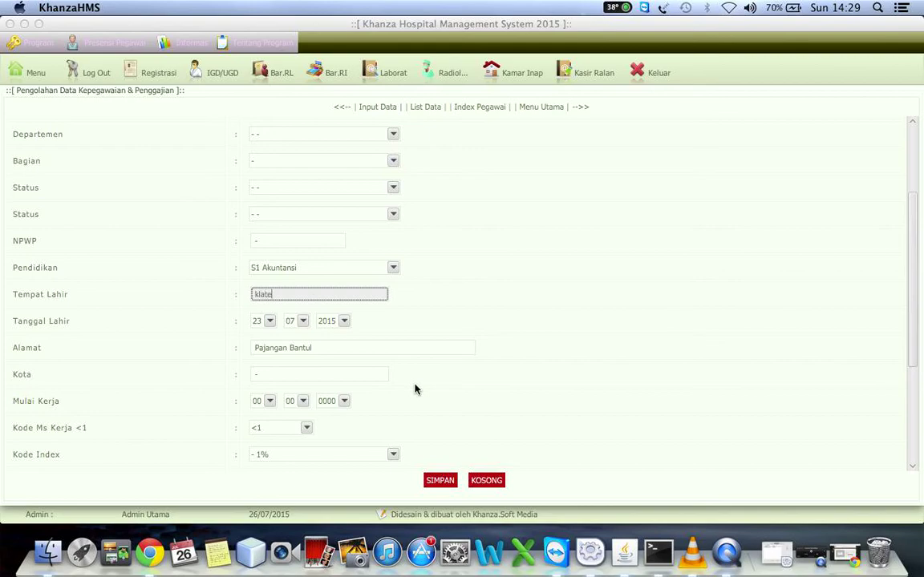
{"action": "left_click", "coordinate": [438, 487]}
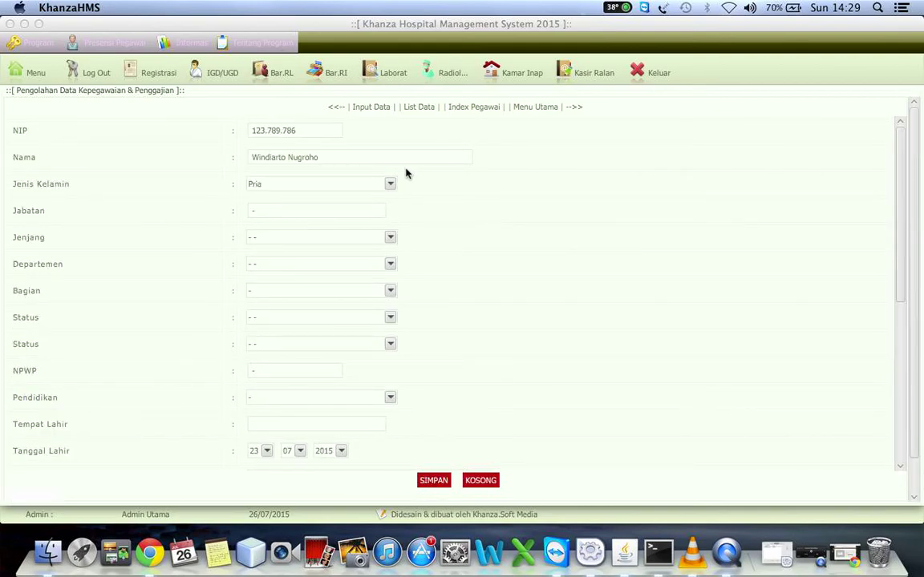
Set the fourth employee's Anggota Koperasi to T and Anggota Jamsostek to Y, and save.
{"action": "left_click", "coordinate": [428, 111]}
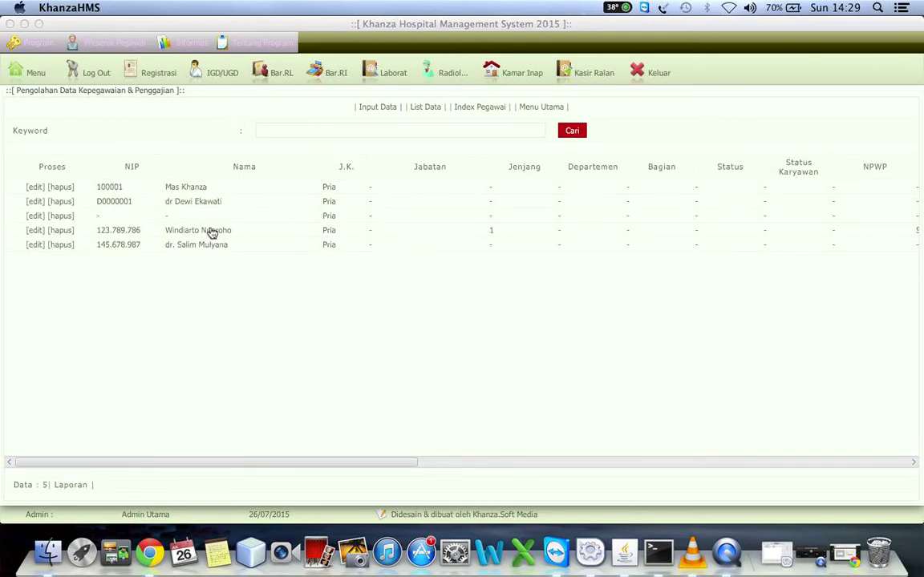
{"action": "left_click", "coordinate": [535, 108]}
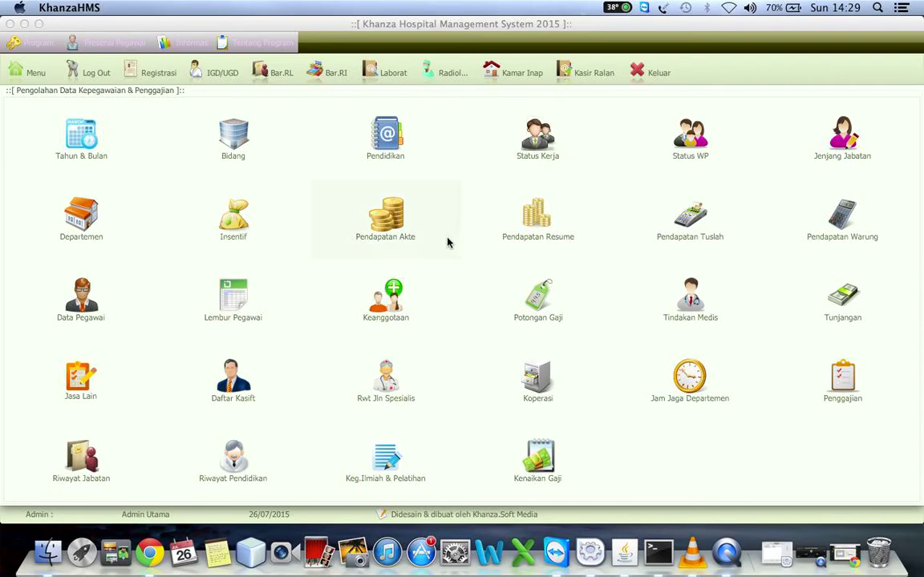
{"action": "left_click", "coordinate": [379, 303]}
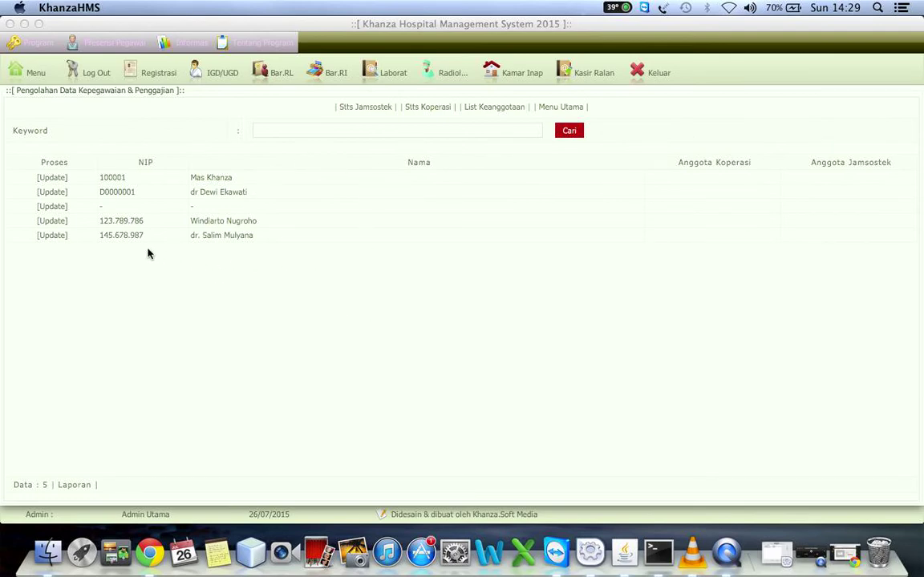
{"action": "left_click", "coordinate": [50, 223]}
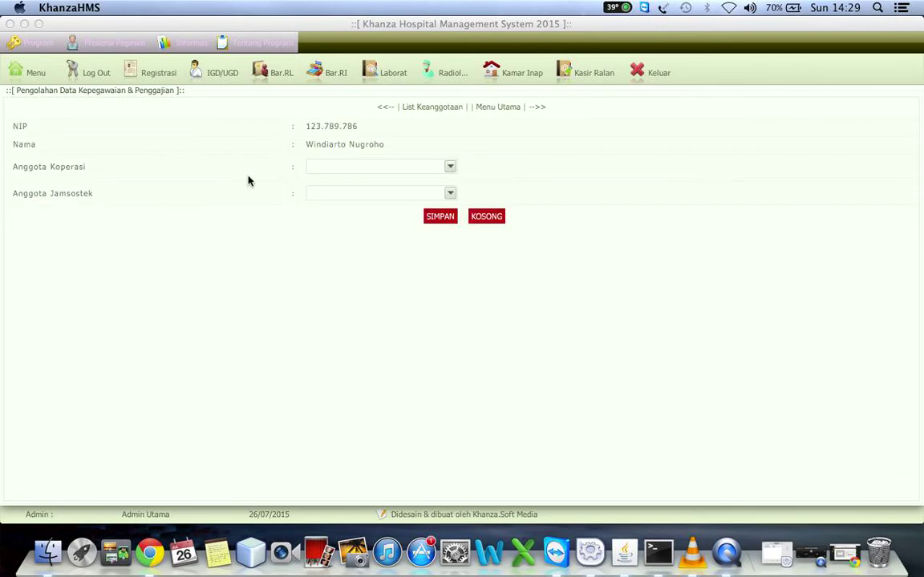
{"action": "left_click", "coordinate": [319, 170]}
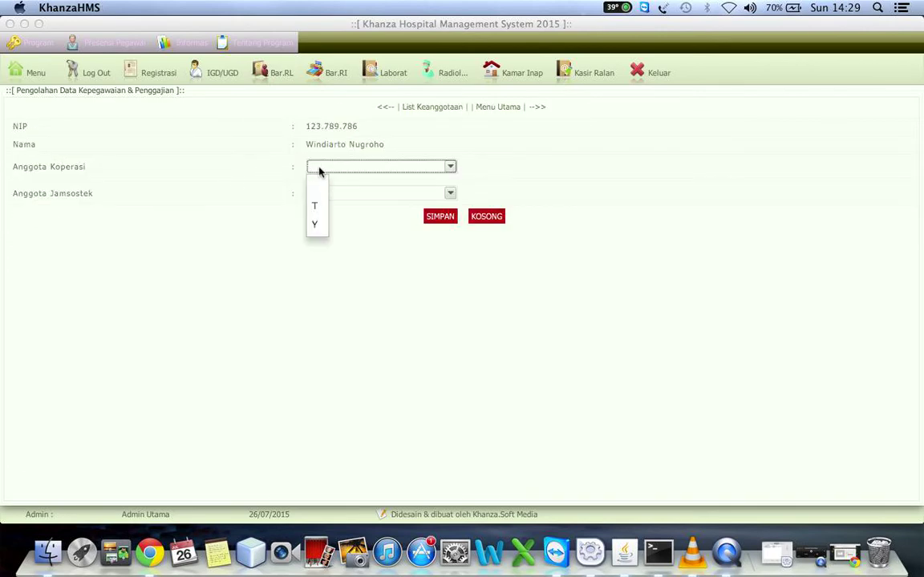
{"action": "left_click", "coordinate": [316, 210]}
{"action": "left_click", "coordinate": [356, 196]}
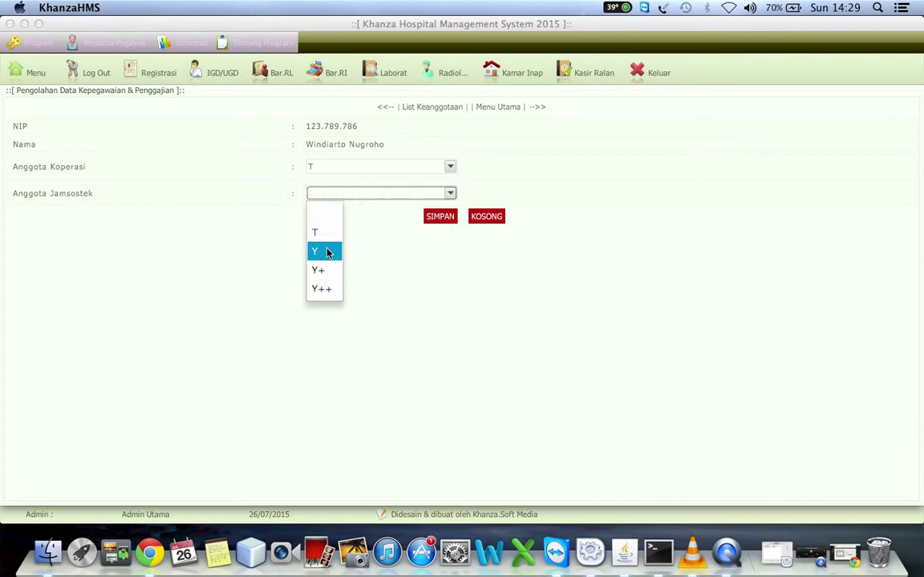
{"action": "left_click", "coordinate": [327, 252]}
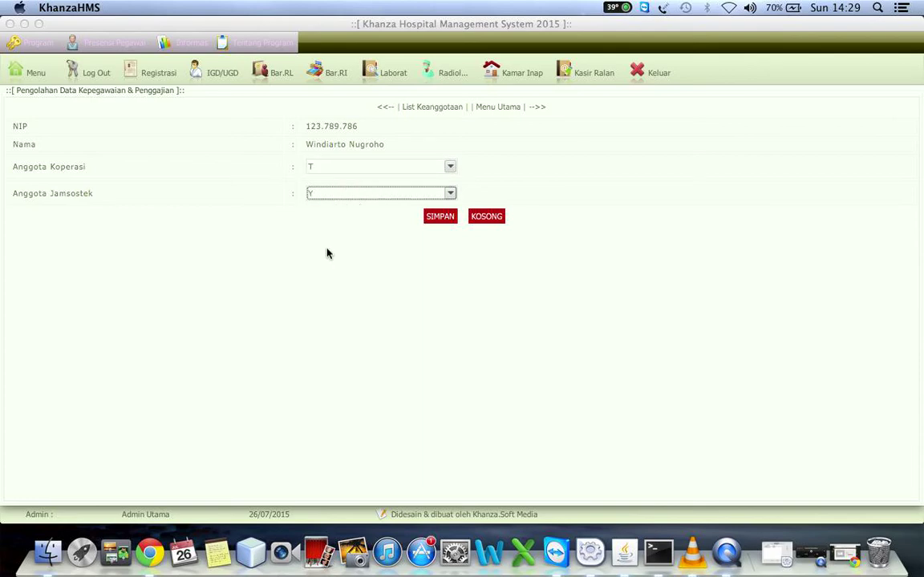
{"action": "left_click", "coordinate": [447, 218]}
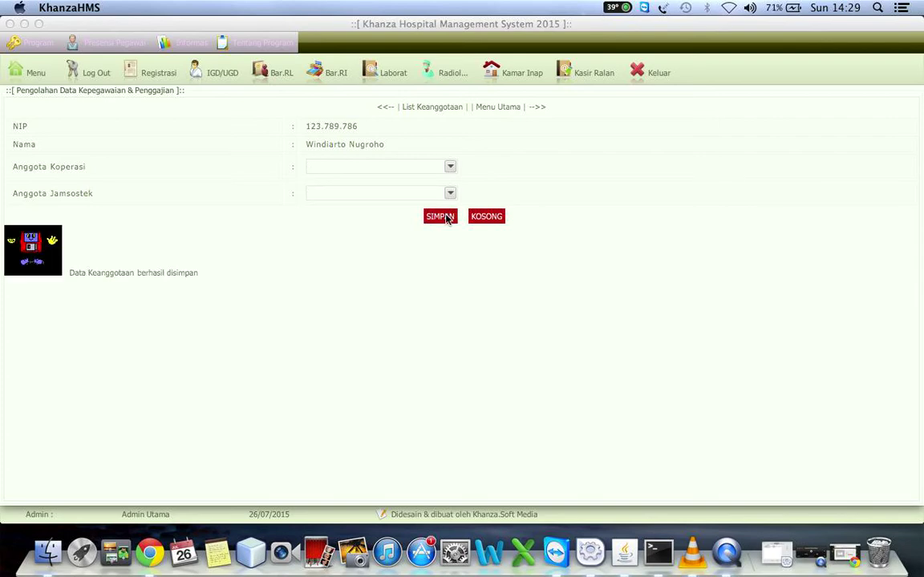
Check the Keanggotaan membership list and return to the personnel main menu.
{"action": "left_click", "coordinate": [494, 110]}
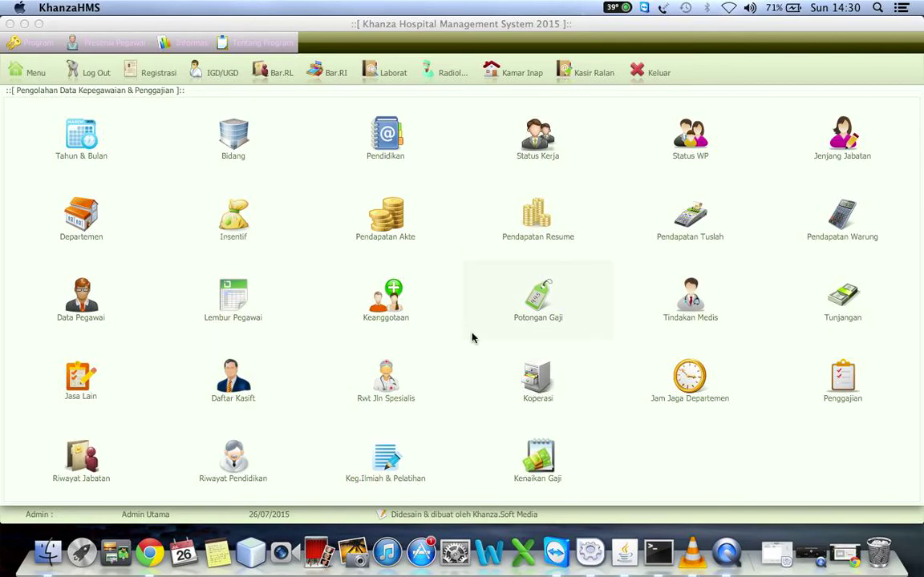
{"action": "left_click", "coordinate": [393, 302]}
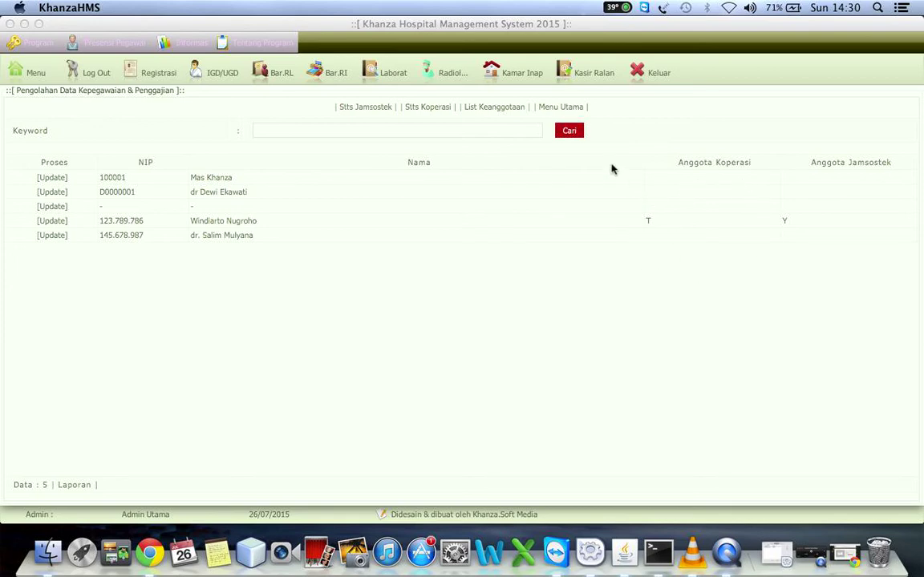
{"action": "left_click", "coordinate": [571, 109]}
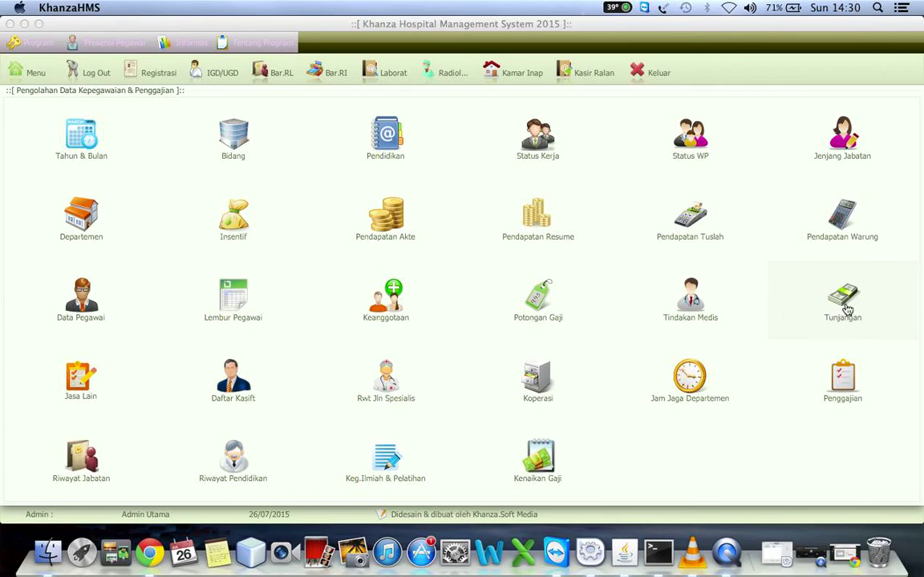
{"action": "left_click", "coordinate": [529, 300]}
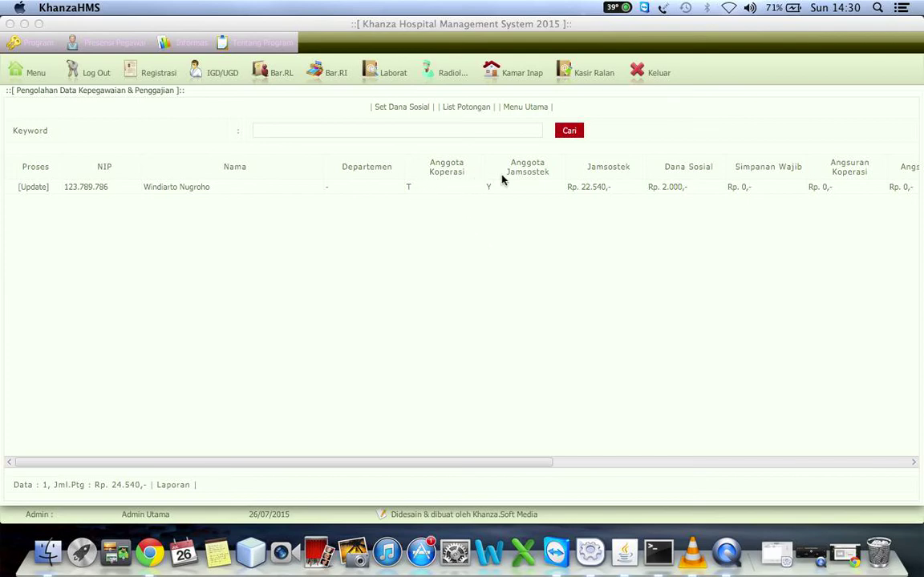
{"action": "left_click", "coordinate": [520, 112]}
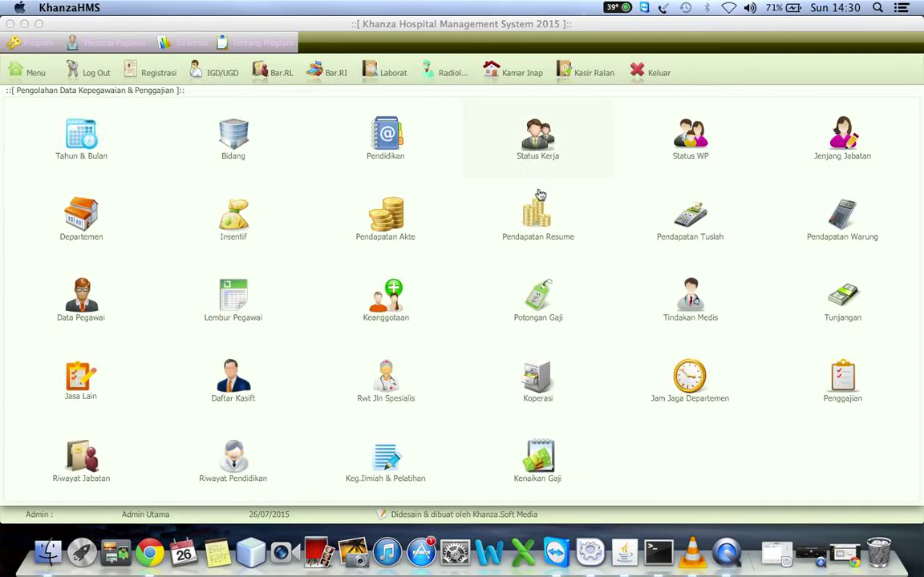
{"action": "left_click", "coordinate": [526, 305]}
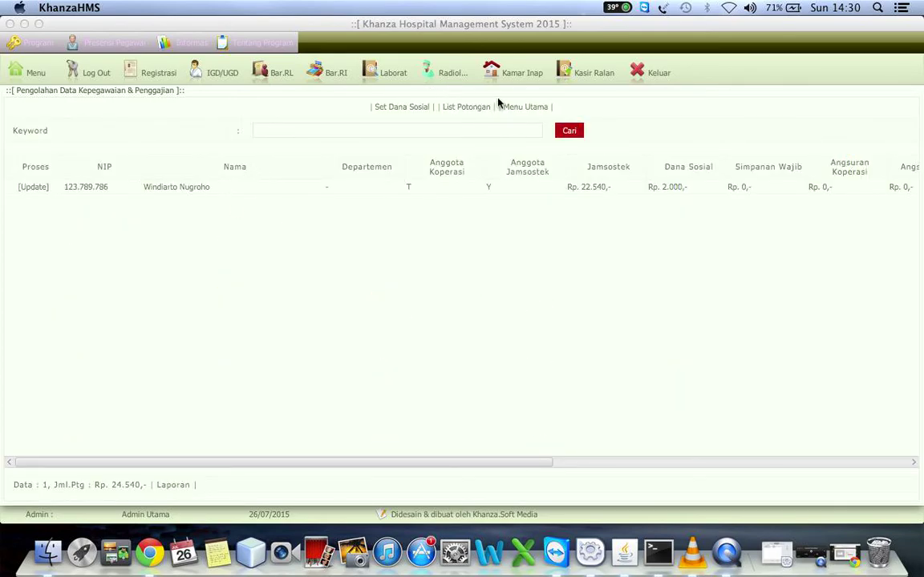
{"action": "left_click", "coordinate": [520, 115]}
Set the last employee's Koperasi and Jamsostek memberships both to T and save.
{"action": "left_click", "coordinate": [389, 303]}
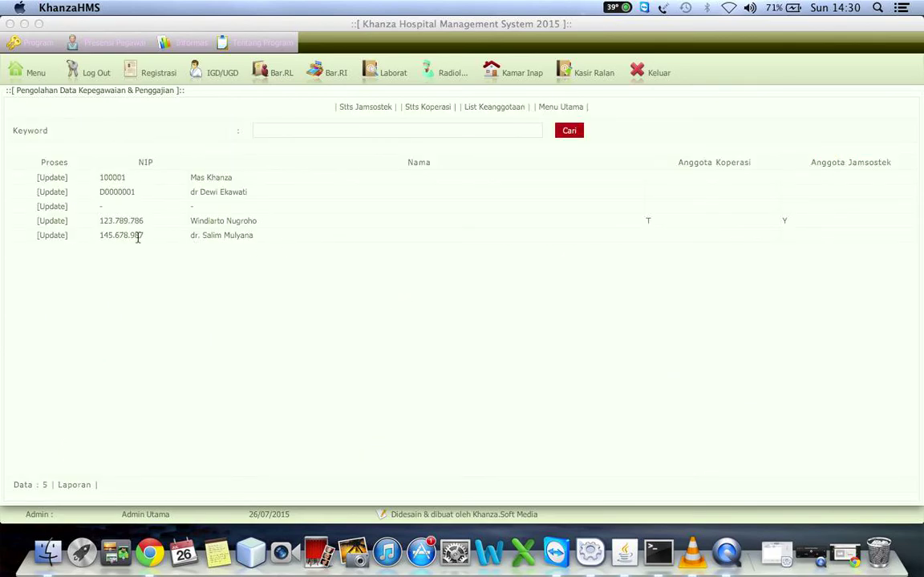
{"action": "left_click", "coordinate": [50, 235]}
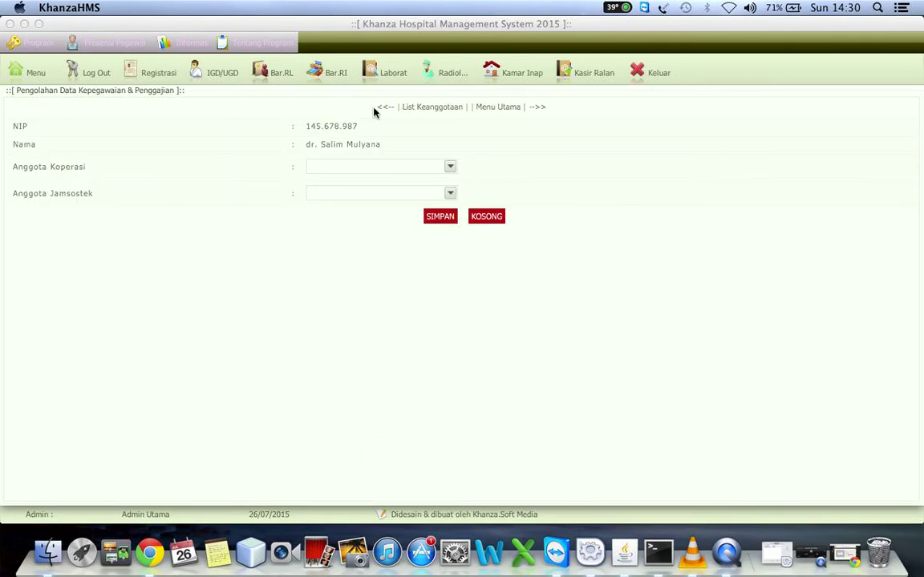
{"action": "left_click", "coordinate": [345, 167]}
{"action": "left_click", "coordinate": [320, 205]}
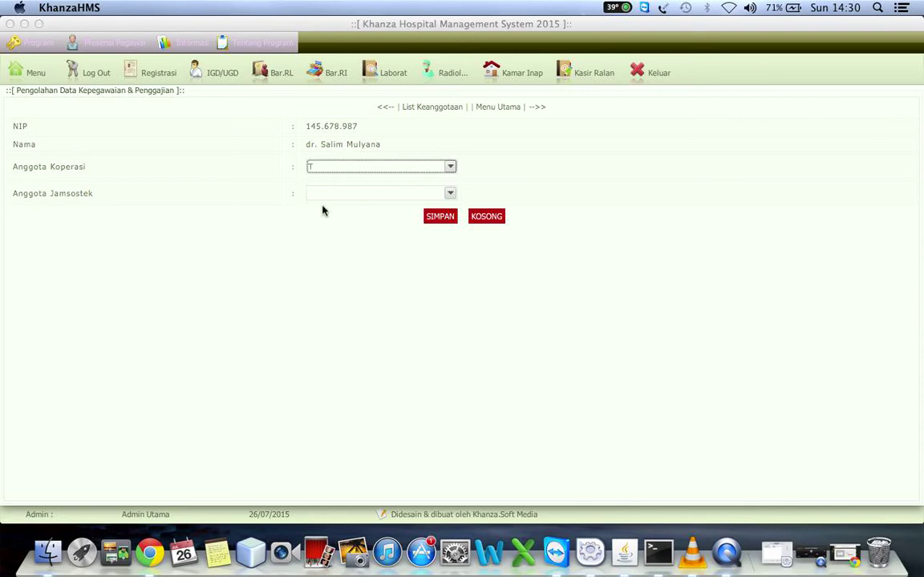
{"action": "left_click", "coordinate": [334, 198]}
{"action": "left_click", "coordinate": [314, 231]}
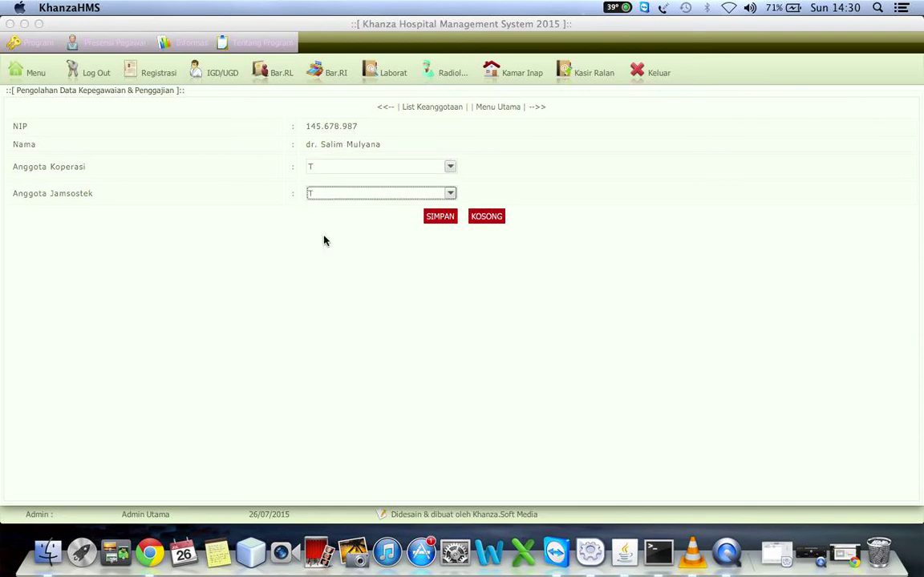
{"action": "left_click", "coordinate": [440, 218]}
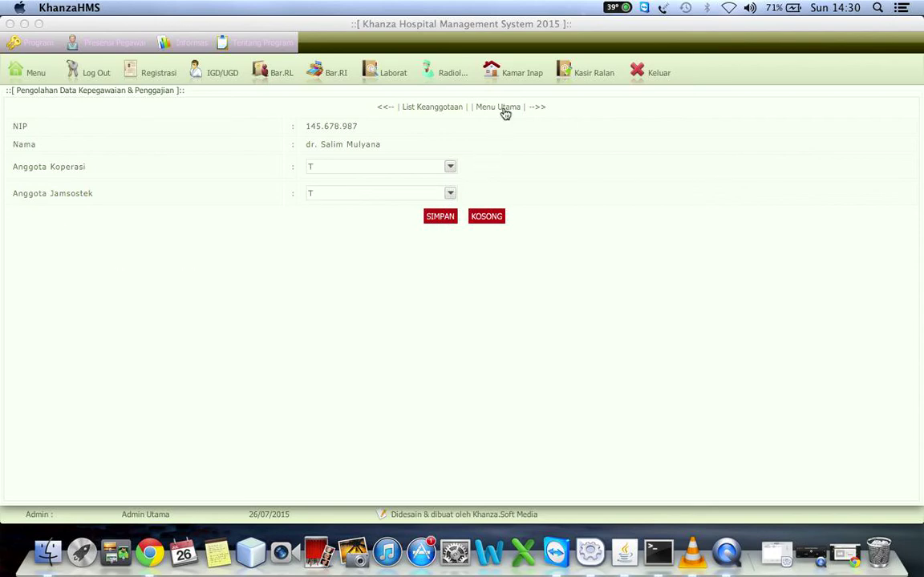
Set the second employee's Koperasi and Jamsostek memberships to T, save, and return to Menu Utama.
{"action": "left_click", "coordinate": [425, 107]}
{"action": "left_click", "coordinate": [60, 193]}
{"action": "left_click", "coordinate": [390, 167]}
{"action": "left_click", "coordinate": [319, 205]}
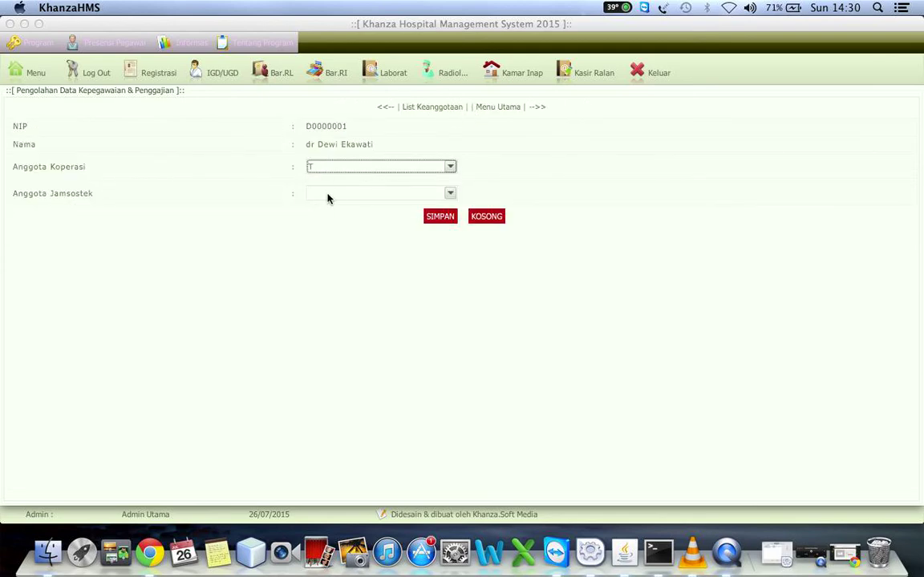
{"action": "left_click", "coordinate": [327, 195]}
{"action": "left_click", "coordinate": [316, 233]}
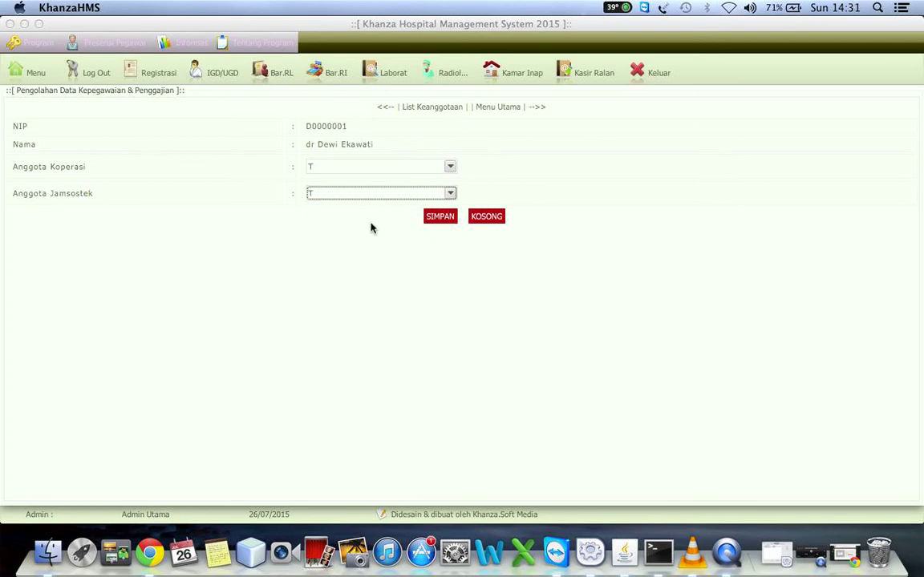
{"action": "left_click", "coordinate": [443, 218]}
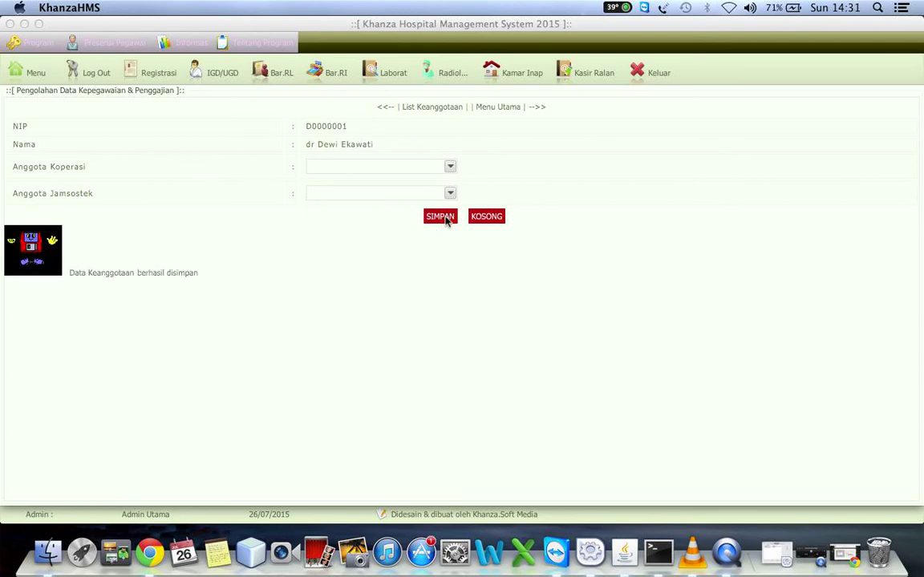
{"action": "left_click", "coordinate": [495, 109]}
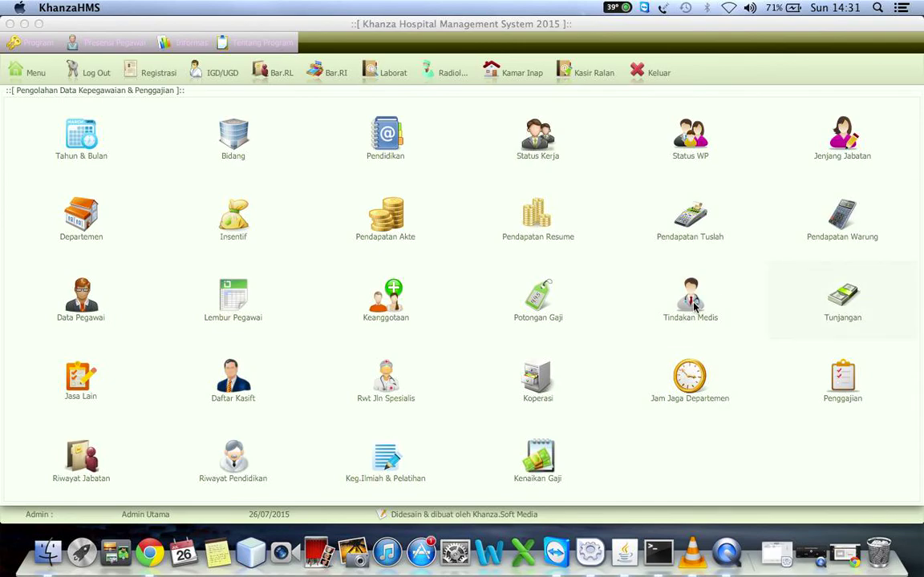
{"action": "left_click", "coordinate": [545, 305]}
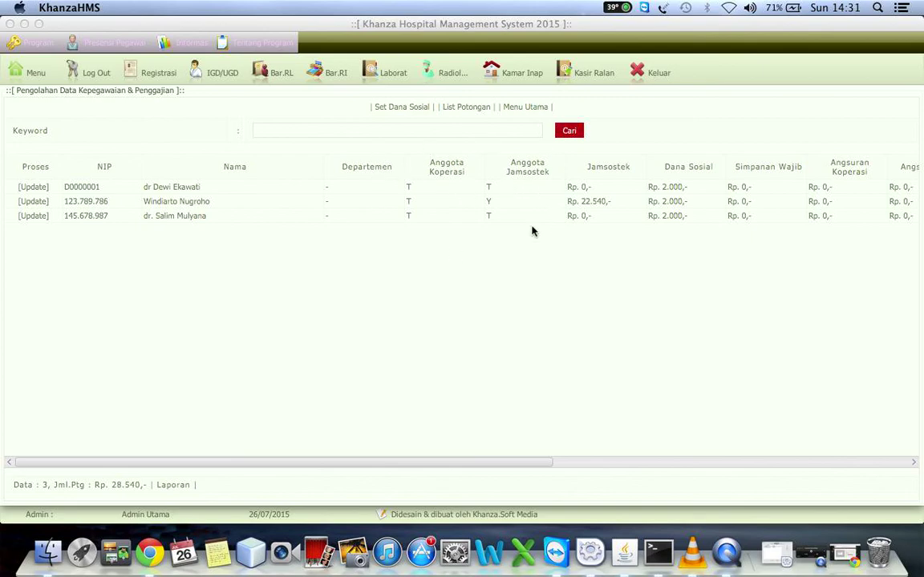
{"action": "left_click", "coordinate": [551, 288]}
{"action": "scroll", "coordinate": [552, 290], "scroll_direction": "right", "scroll_amount": 5}
{"action": "scroll", "coordinate": [552, 291], "scroll_direction": "right", "scroll_amount": 3}
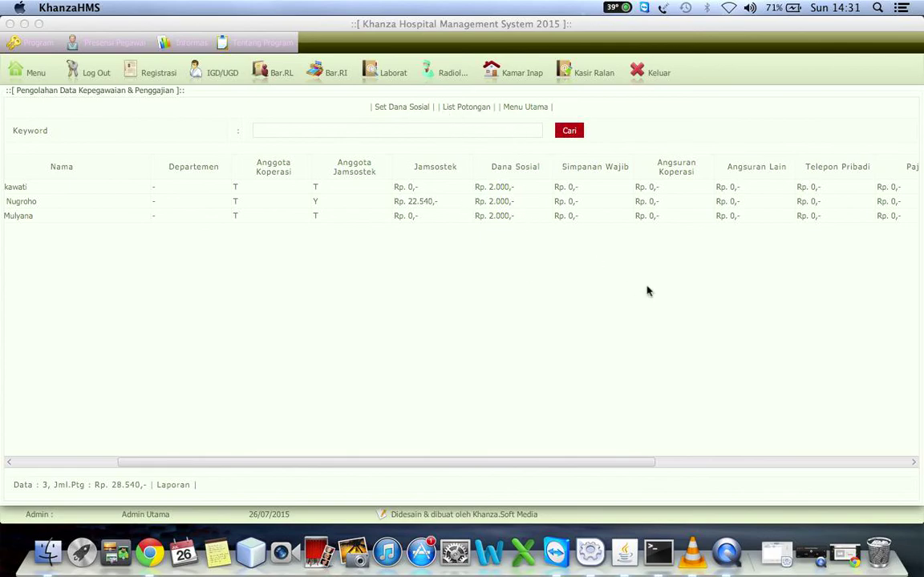
{"action": "scroll", "coordinate": [647, 290], "scroll_direction": "right", "scroll_amount": 2}
{"action": "scroll", "coordinate": [647, 291], "scroll_direction": "right", "scroll_amount": 12}
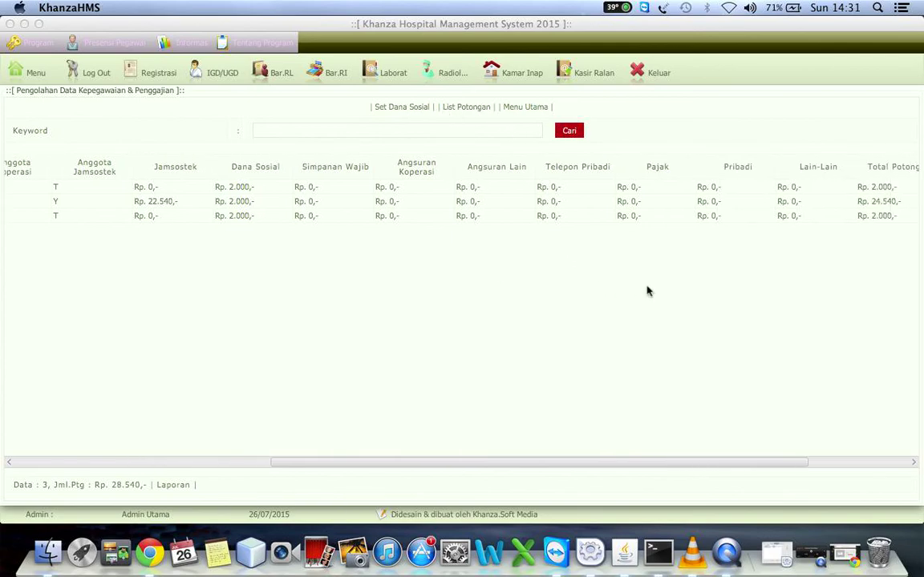
{"action": "scroll", "coordinate": [647, 291], "scroll_direction": "right", "scroll_amount": 3}
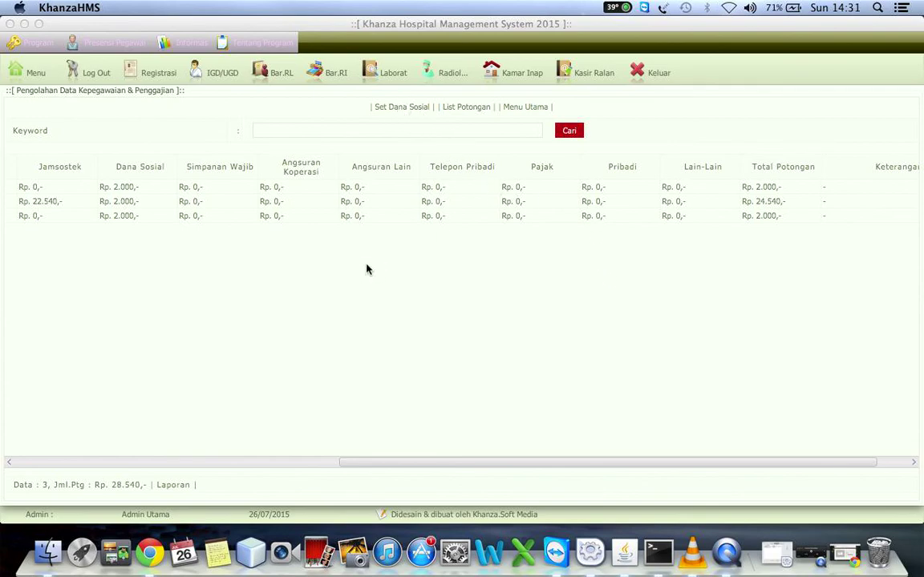
{"action": "scroll", "coordinate": [366, 268], "scroll_direction": "left", "scroll_amount": 4}
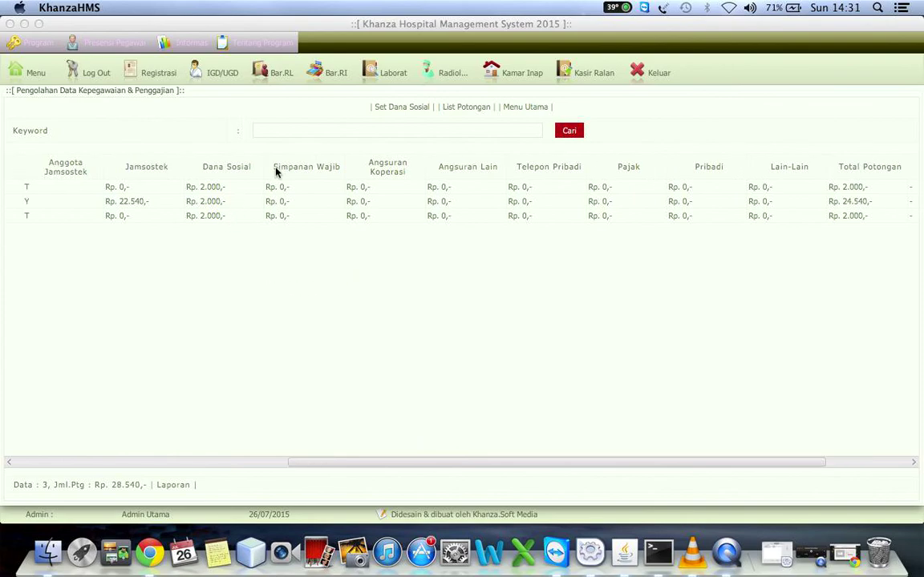
{"action": "left_click", "coordinate": [395, 108]}
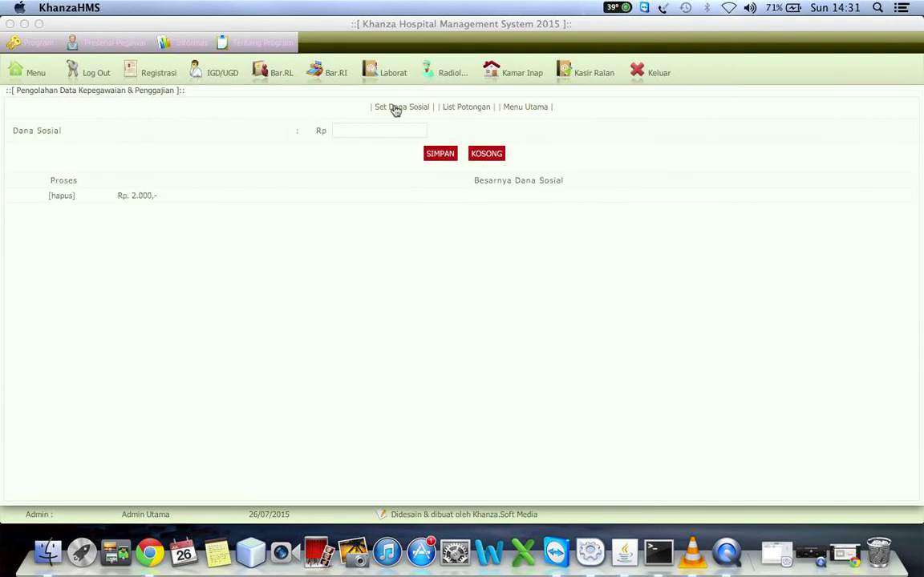
{"action": "left_click", "coordinate": [528, 109]}
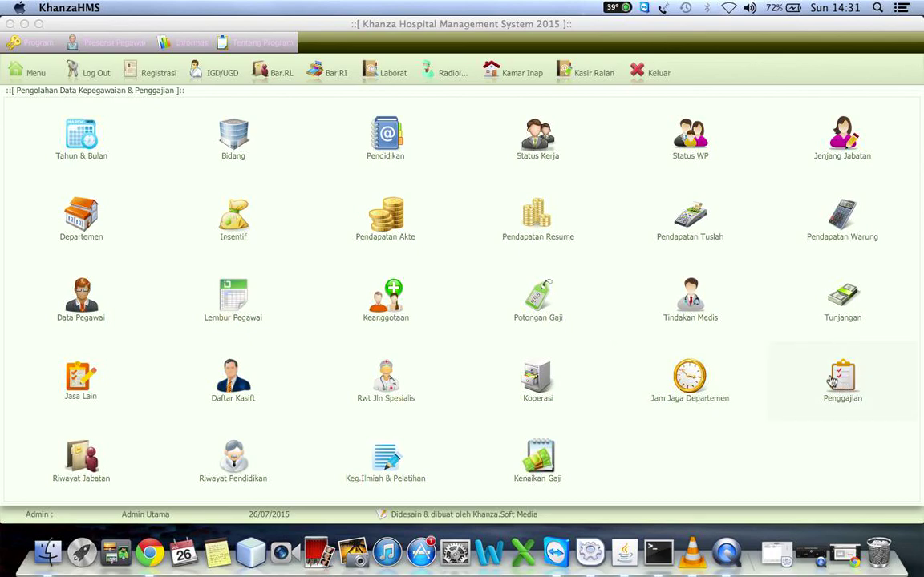
Open the Penggajian payroll table and scroll across its working-day, base salary and allowance columns.
{"action": "left_click", "coordinate": [838, 380]}
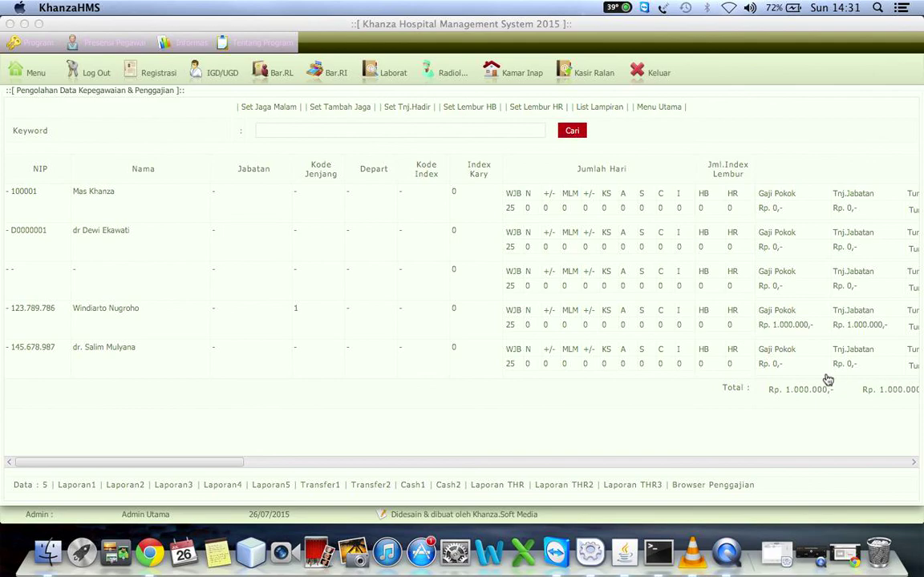
{"action": "scroll", "coordinate": [357, 428], "scroll_direction": "right", "scroll_amount": 10}
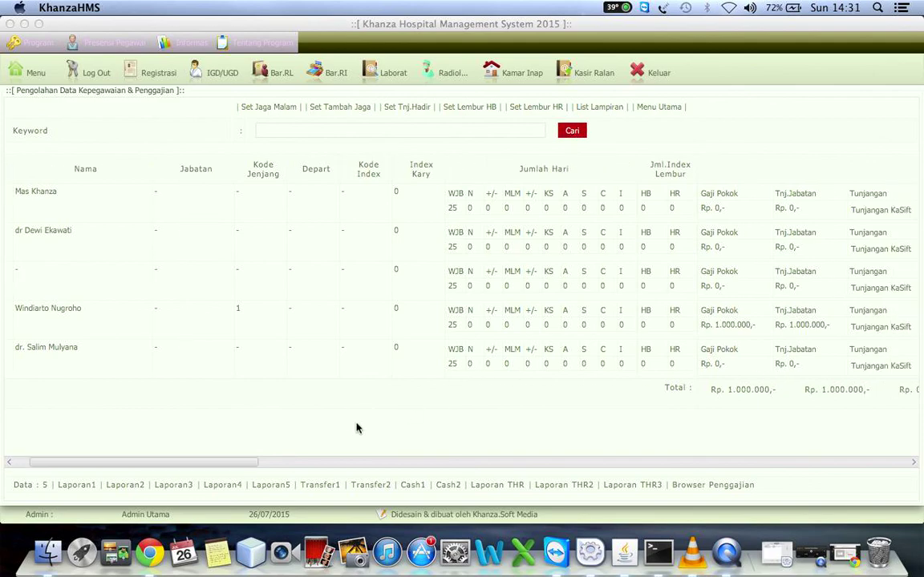
{"action": "scroll", "coordinate": [358, 428], "scroll_direction": "right", "scroll_amount": 15}
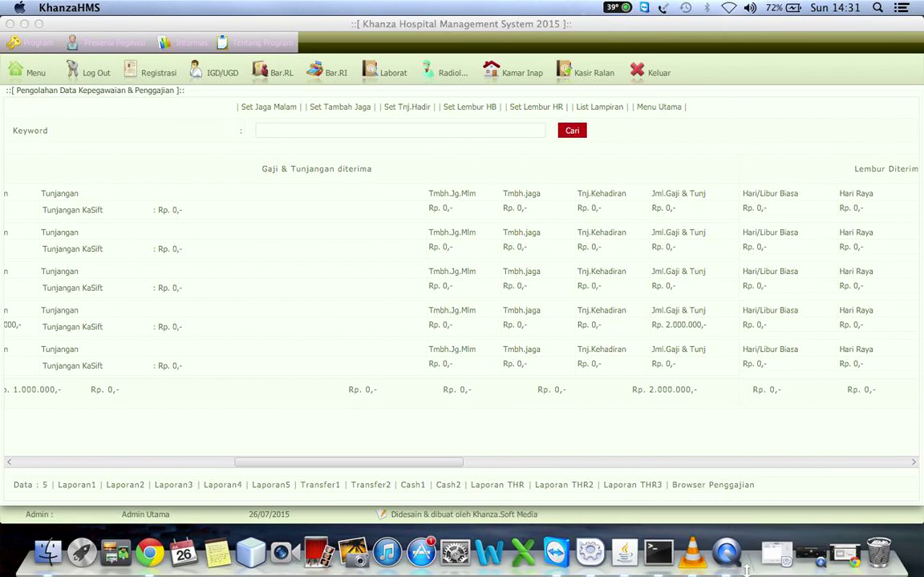
{"action": "left_click", "coordinate": [816, 558]}
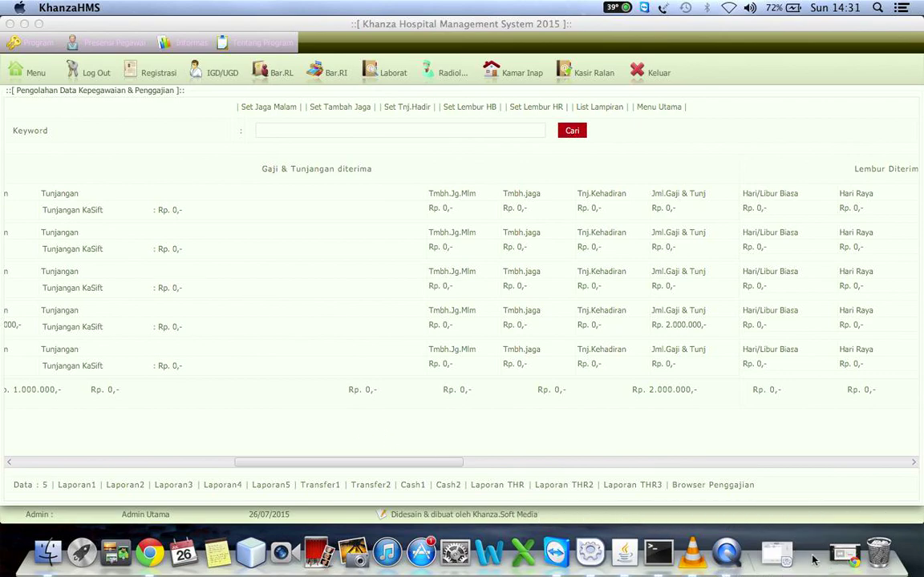